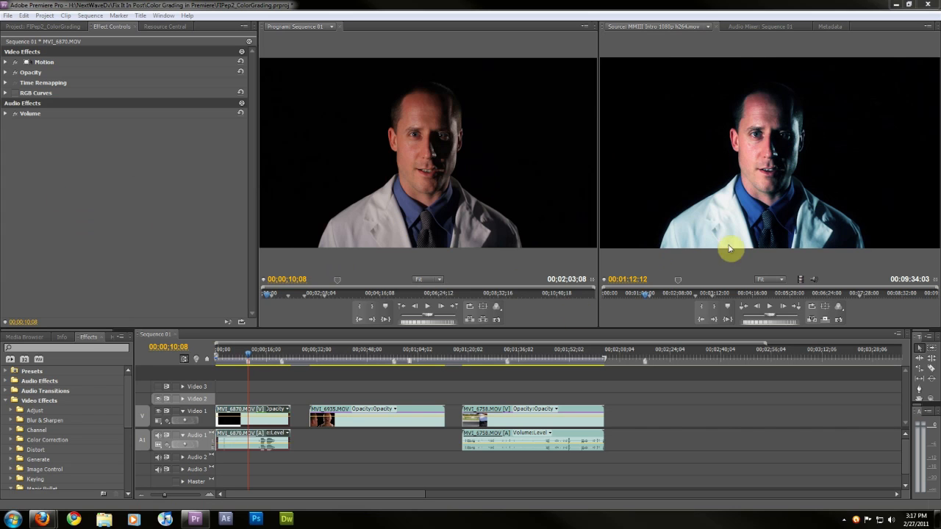
Scrub through and play the reference clip in the Source monitor to study its look
click(640, 293)
mouse_move(676, 294)
mouse_down()
mouse_move(697, 294)
mouse_move(661, 294)
mouse_up()
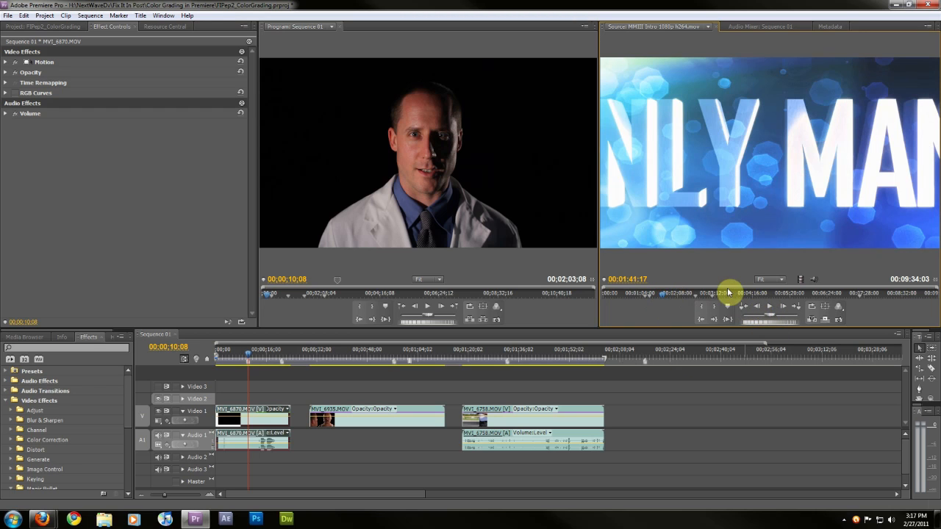
click(741, 294)
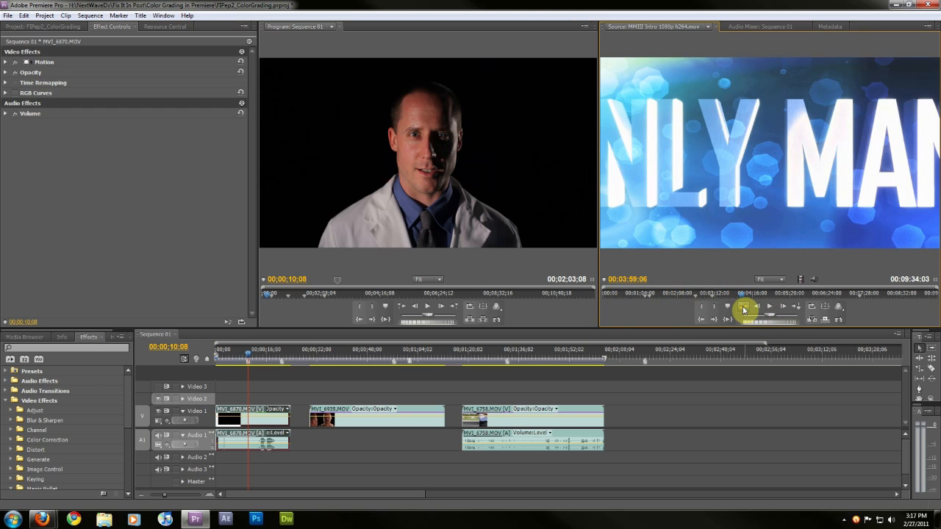
click(744, 307)
click(744, 307)
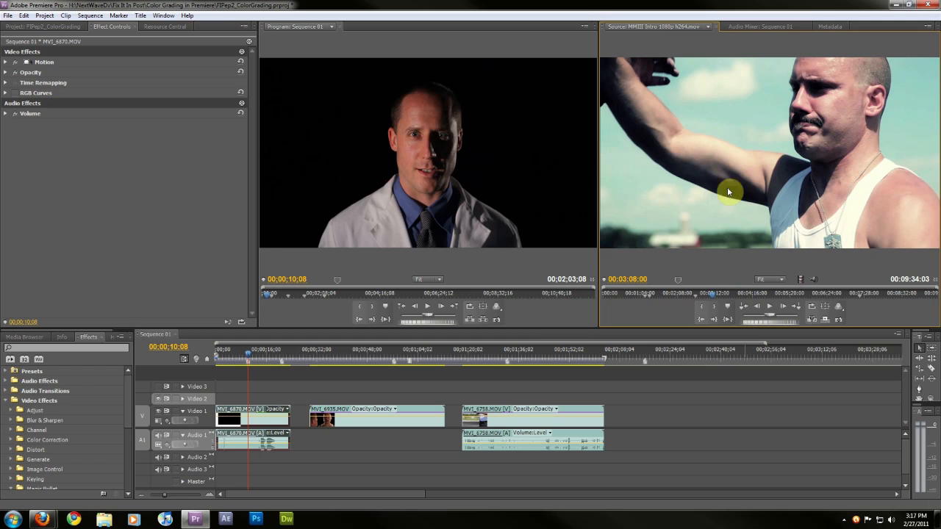
click(743, 309)
click(743, 308)
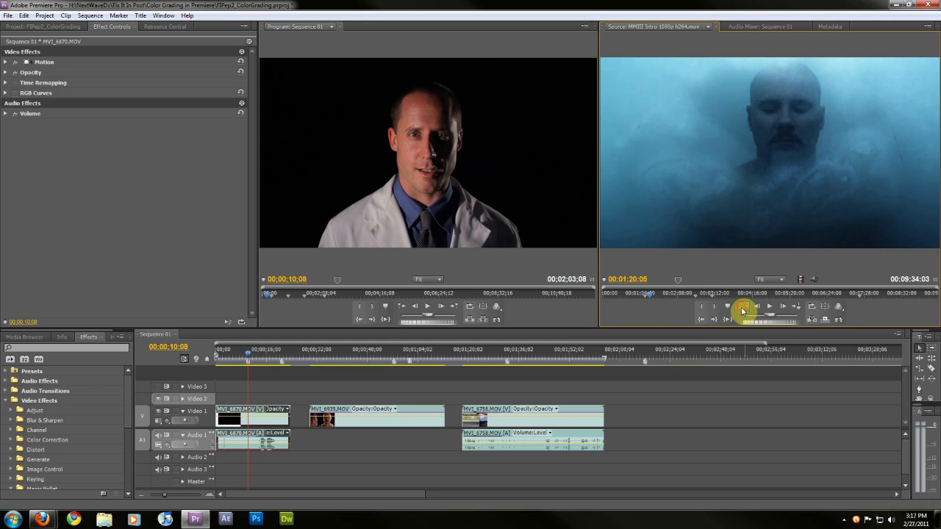
click(742, 309)
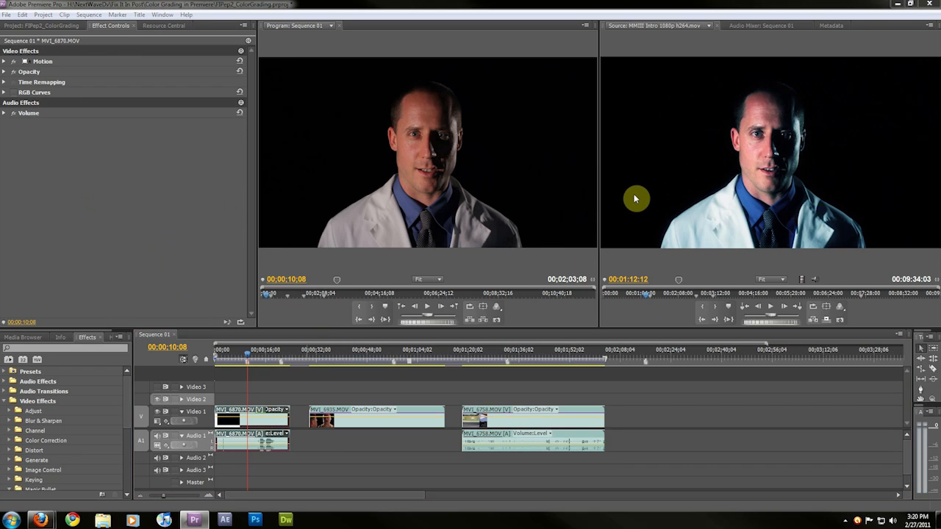
Disable the existing RGB Curves effect on the selected interview clip
click(14, 92)
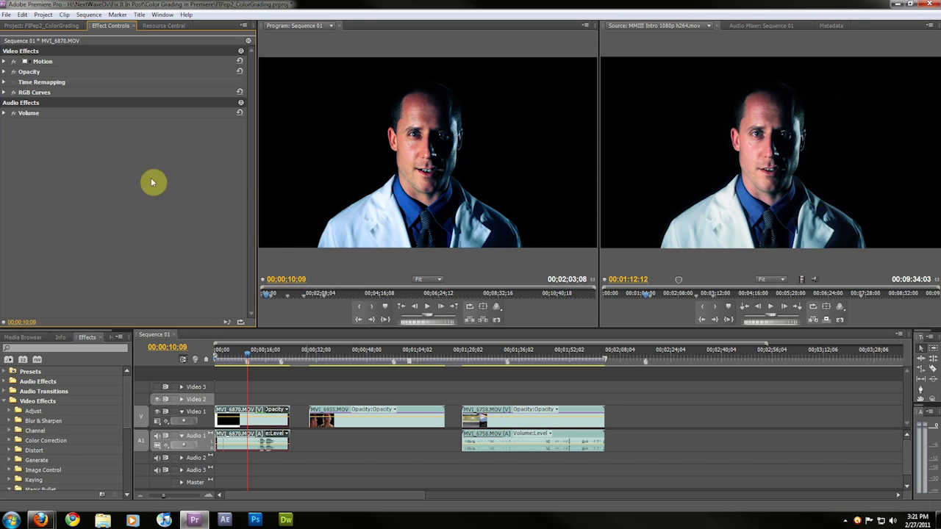
click(12, 93)
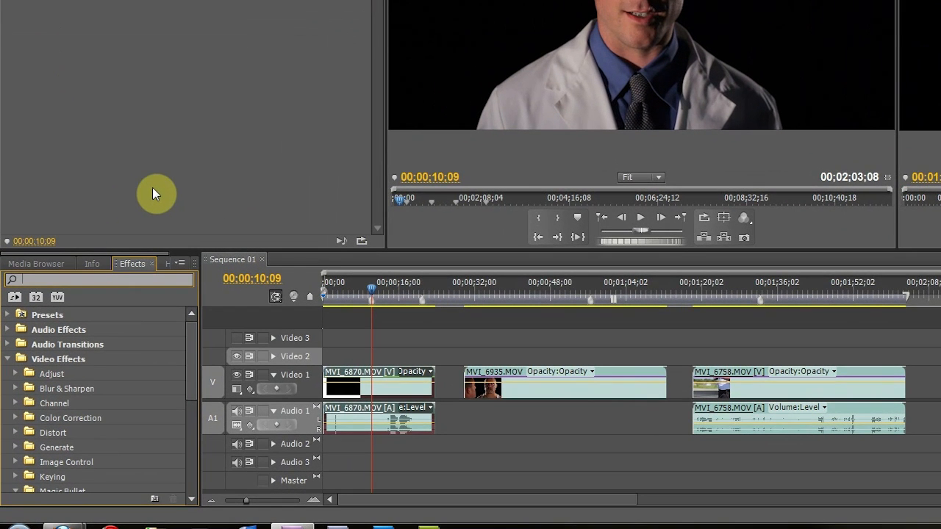
Search the effects for rgb and apply RGB Curves to the first interview clip
text(r)
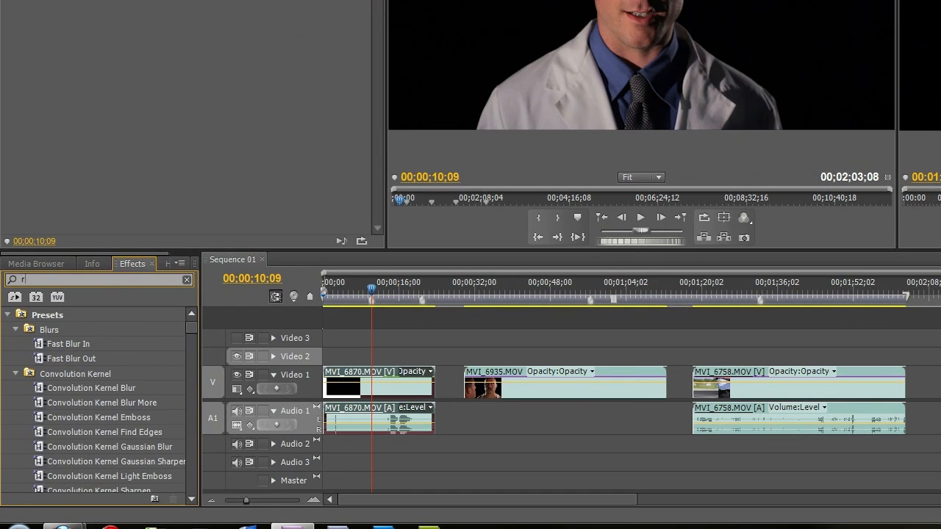
text(gb)
click(38, 402)
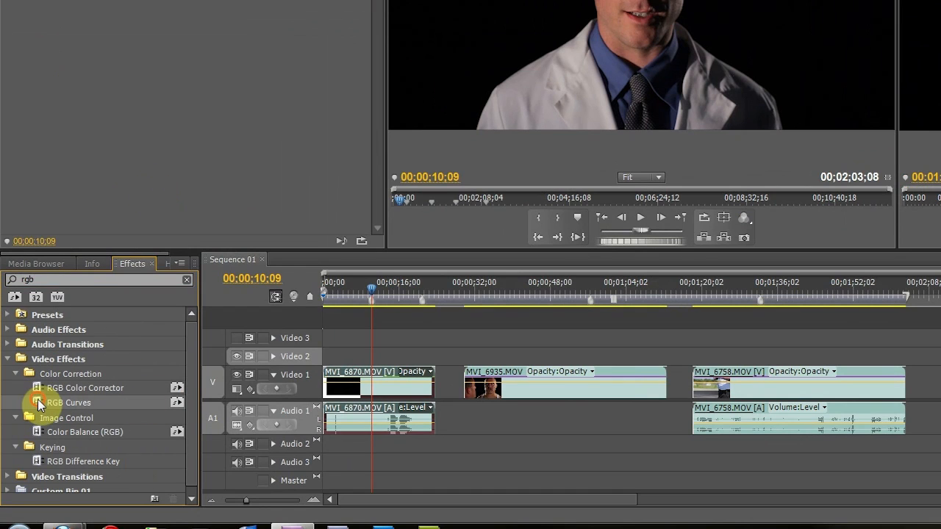
drag(384, 286, 389, 391)
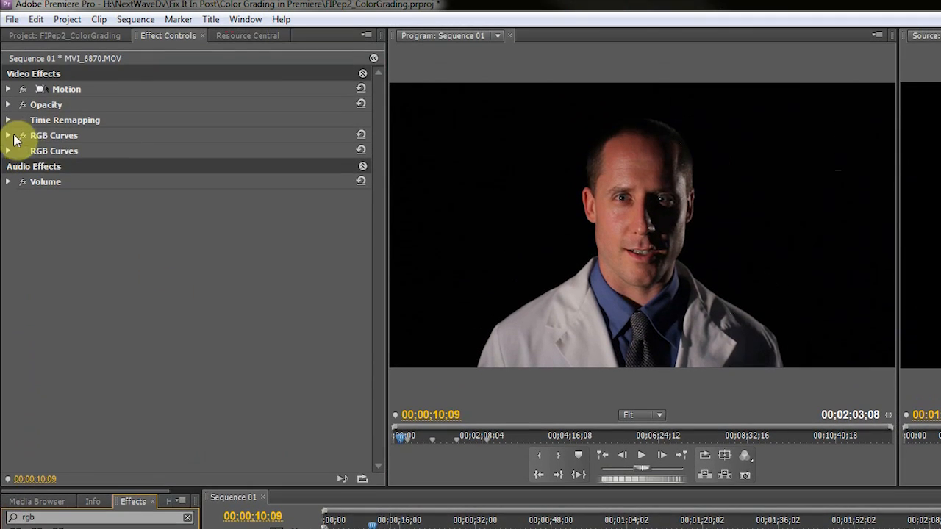
Move the new RGB Curves effect above the disabled one and expand its controls
click(37, 136)
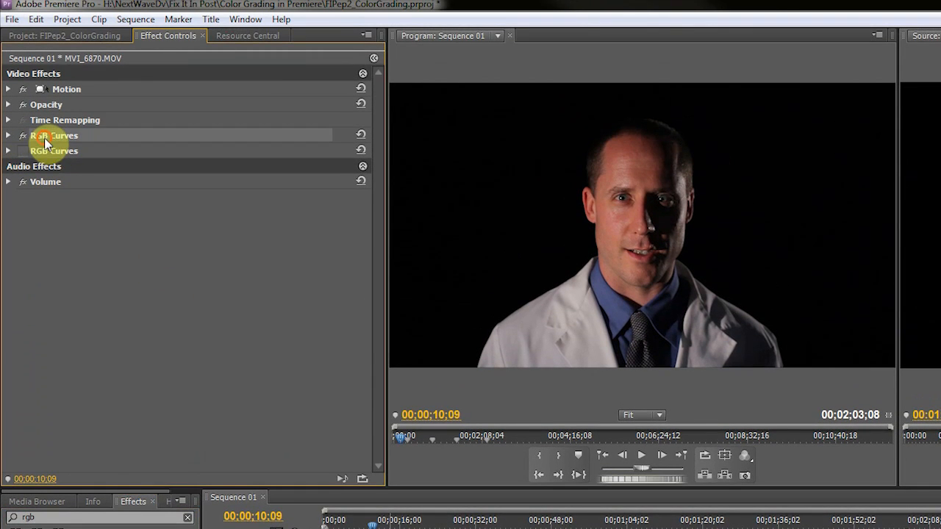
drag(64, 162, 56, 139)
click(10, 135)
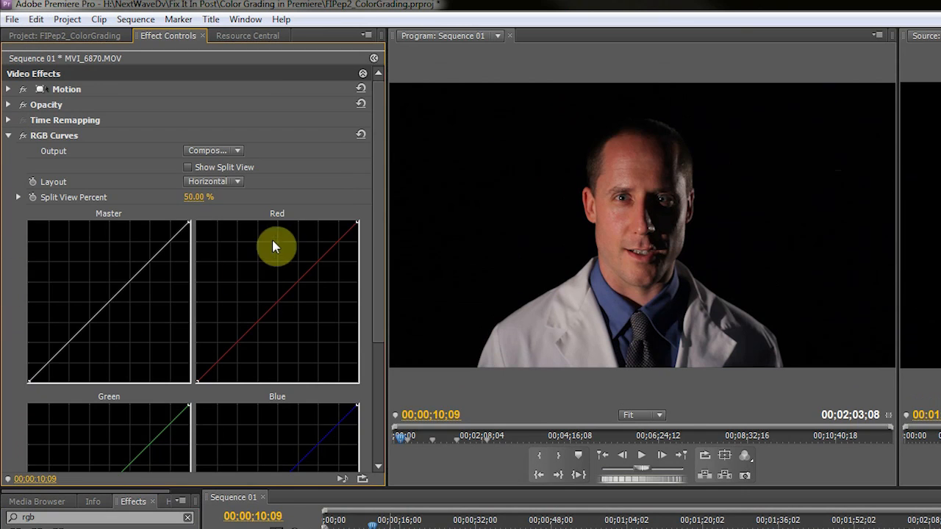
click(373, 60)
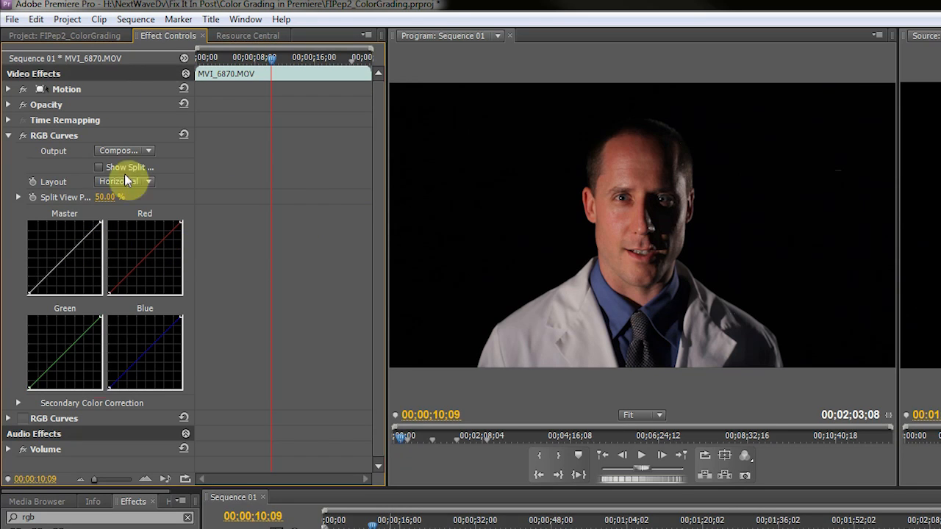
click(184, 57)
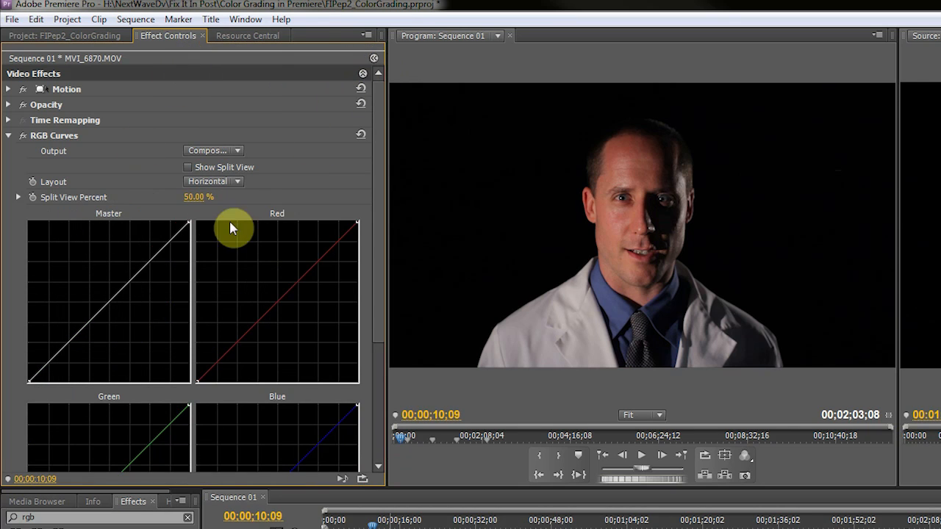
scroll(228, 217, down, 5)
scroll(242, 206, up, 2)
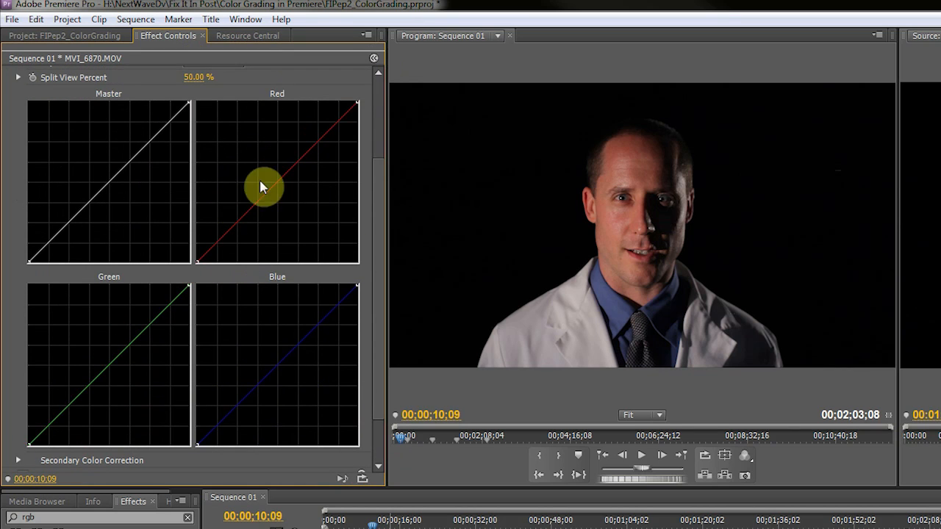
scroll(215, 205, up, 3)
drag(386, 244, 704, 237)
scroll(404, 286, down, 4)
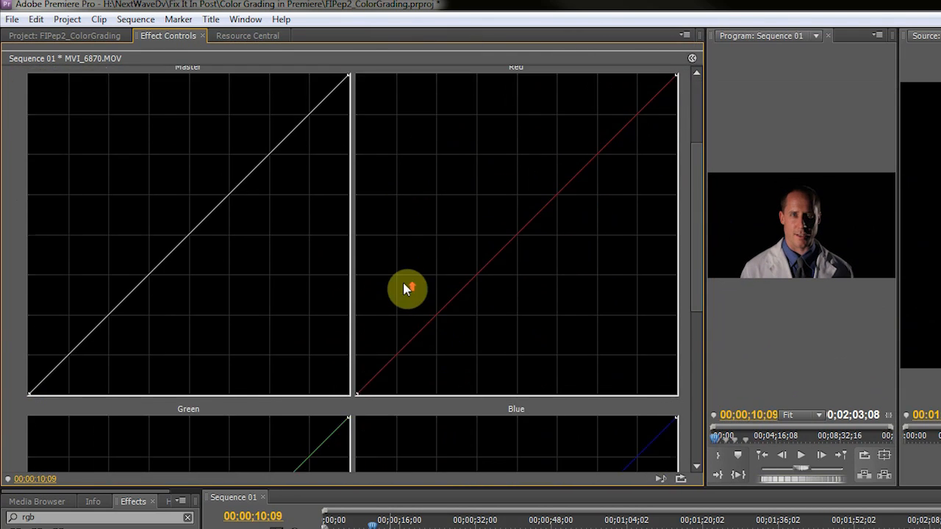
scroll(403, 283, up, 3)
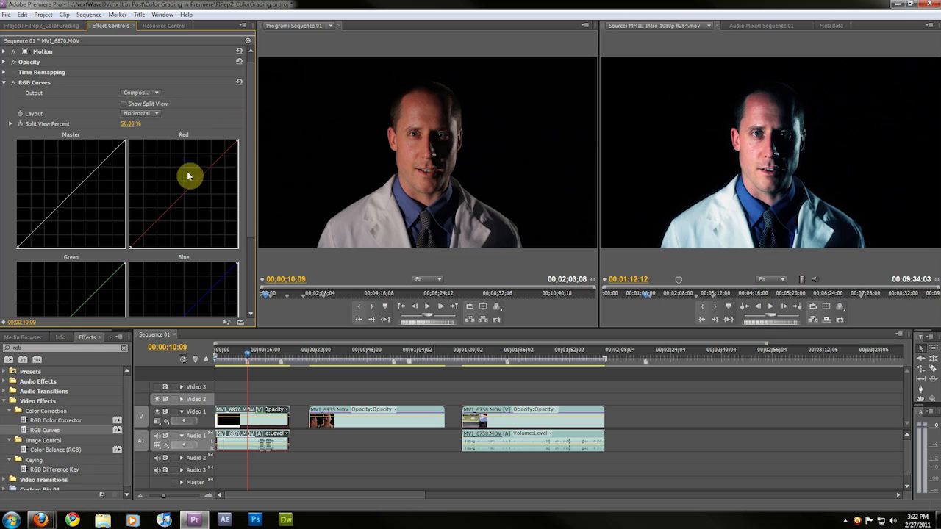
Shape the Master curve into an S-curve, raising highlights and lowering shadows for more contrast
drag(107, 156, 99, 157)
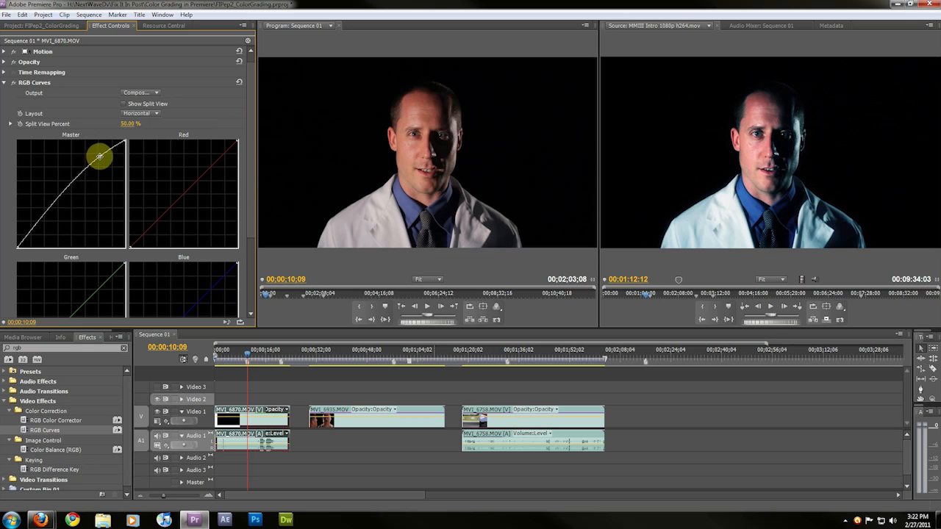
drag(29, 227, 37, 234)
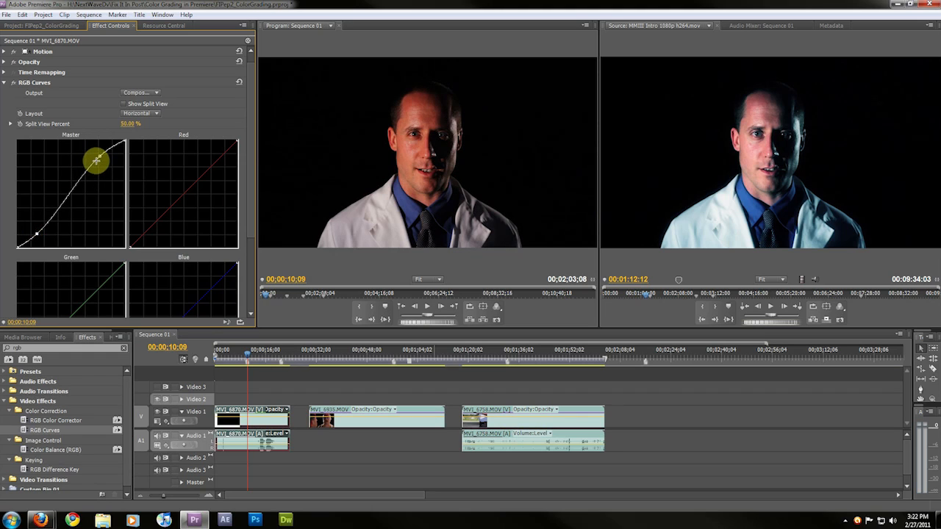
drag(99, 156, 96, 155)
drag(91, 154, 89, 152)
click(37, 232)
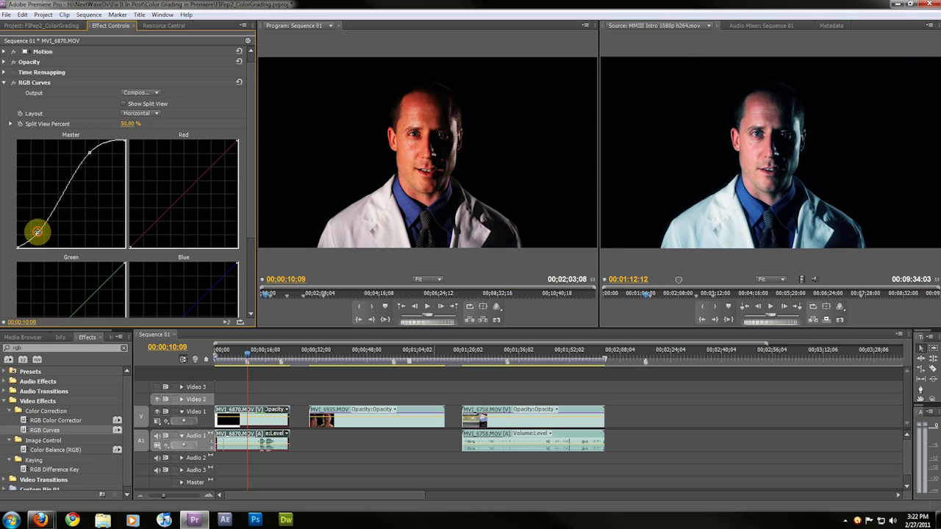
drag(37, 232, 38, 235)
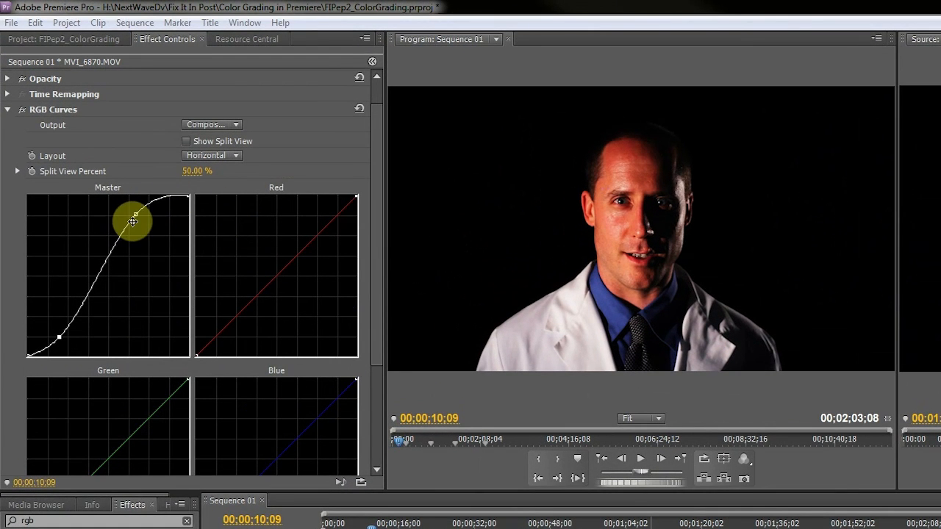
Drag the Master curve's points off the graph to return it to a straight line
drag(135, 215, 133, 152)
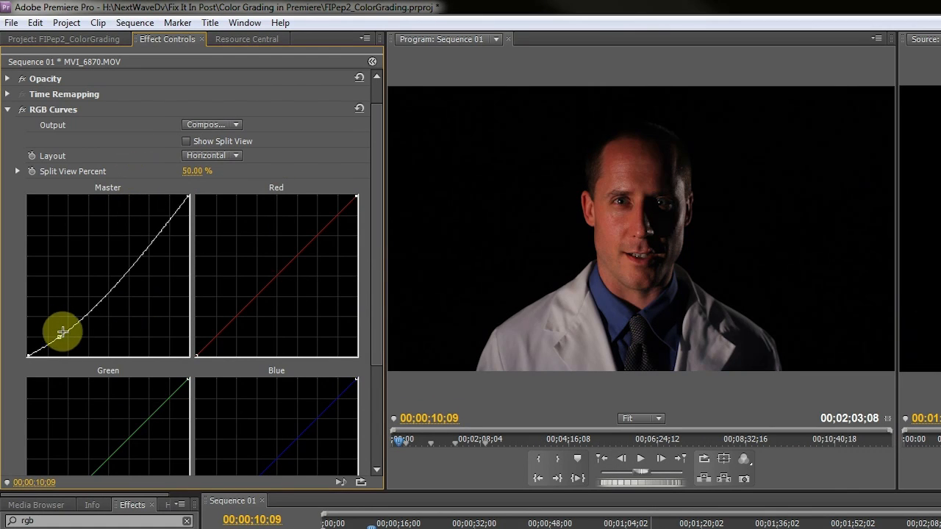
drag(62, 332, 67, 378)
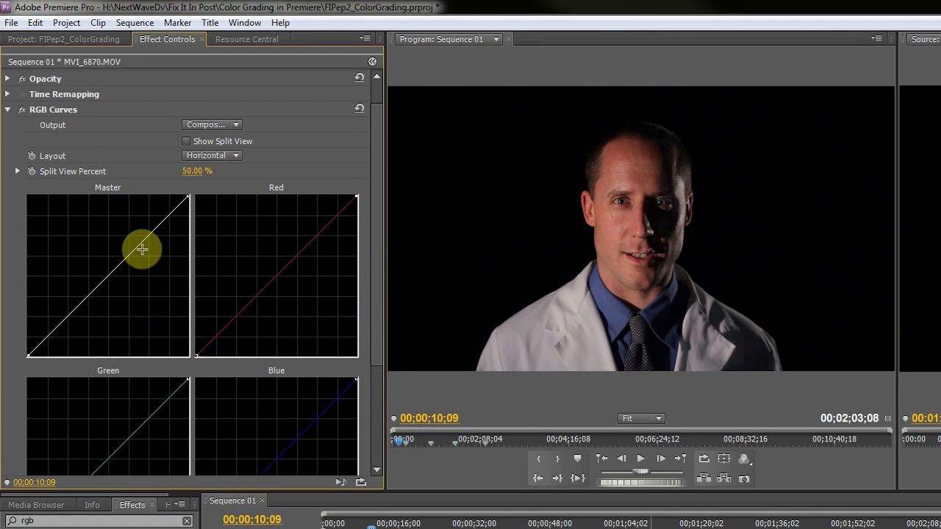
drag(142, 249, 132, 147)
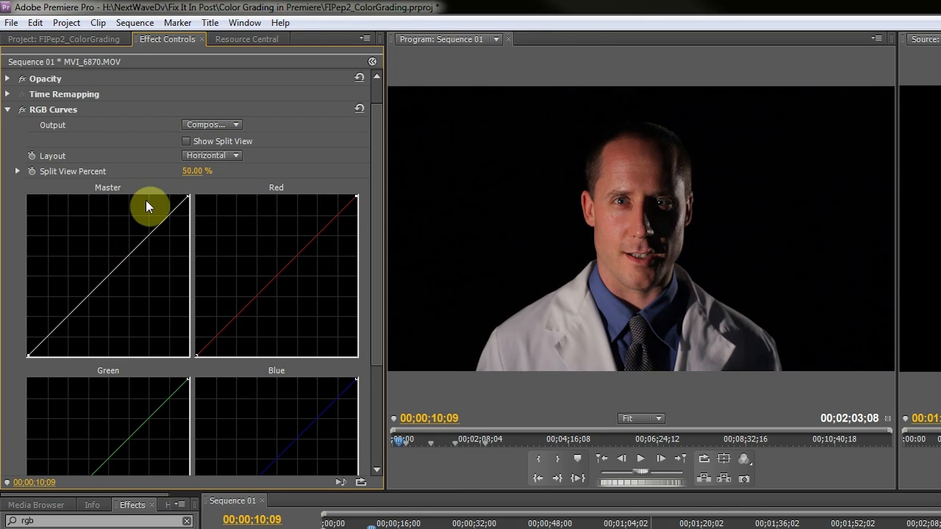
drag(189, 196, 218, 155)
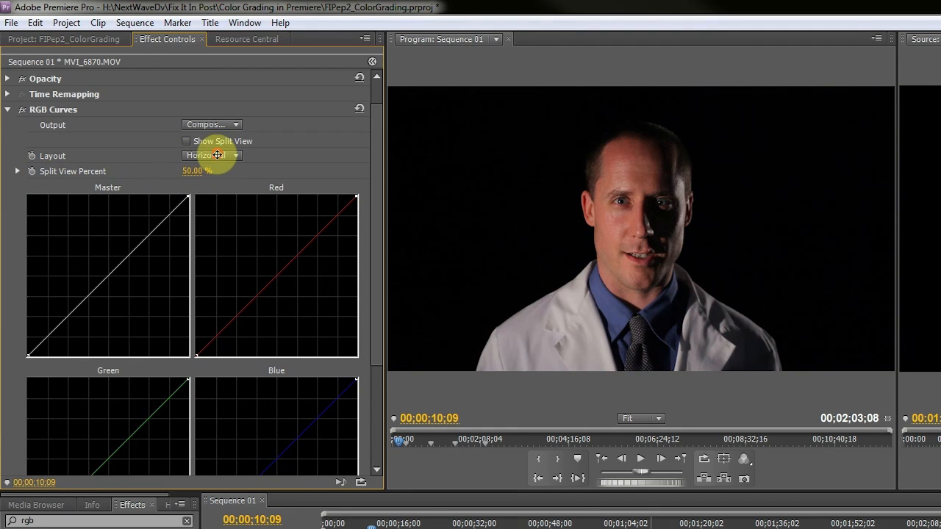
mouse_move(30, 354)
mouse_down()
mouse_move(90, 346)
mouse_move(136, 358)
mouse_move(23, 366)
mouse_up()
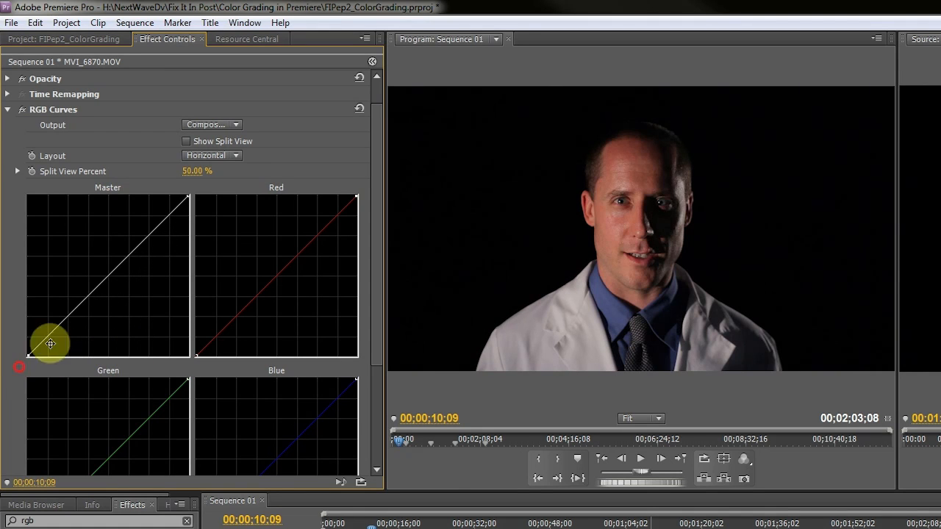
Try a brightening bend on the Master curve, then undo the last three changes
drag(105, 272, 57, 309)
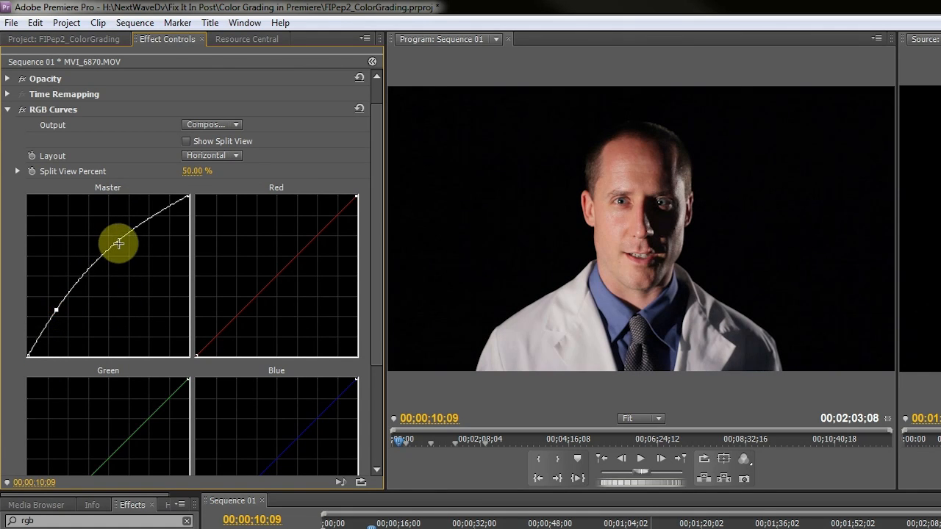
drag(120, 242, 155, 233)
key(ctrl+z)
key(ctrl+z)
key(ctrl+z)
key(ctrl+z)
key(ctrl+z)
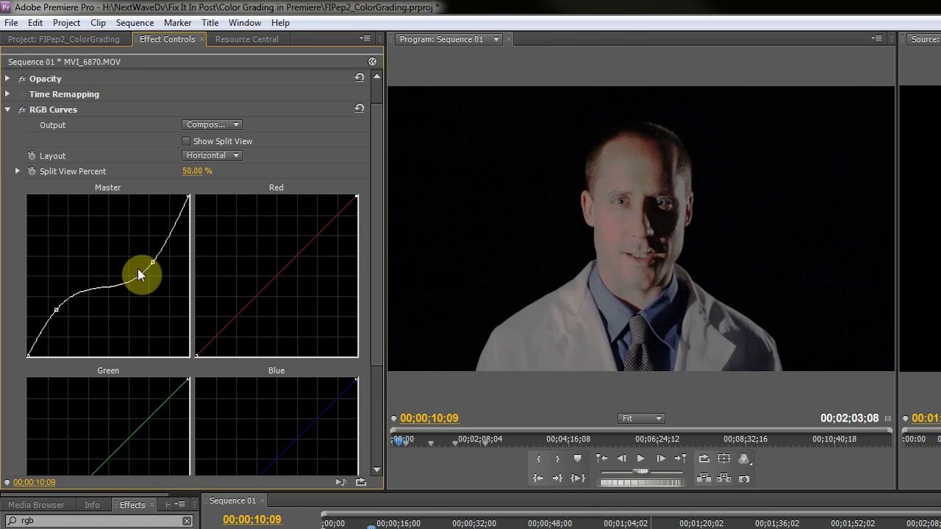
Reshape the Master curve's two points back into a contrast S-curve
mouse_move(157, 211)
mouse_down()
mouse_move(152, 219)
mouse_move(140, 213)
mouse_up()
mouse_move(47, 328)
mouse_down()
mouse_move(36, 336)
mouse_move(54, 342)
mouse_up()
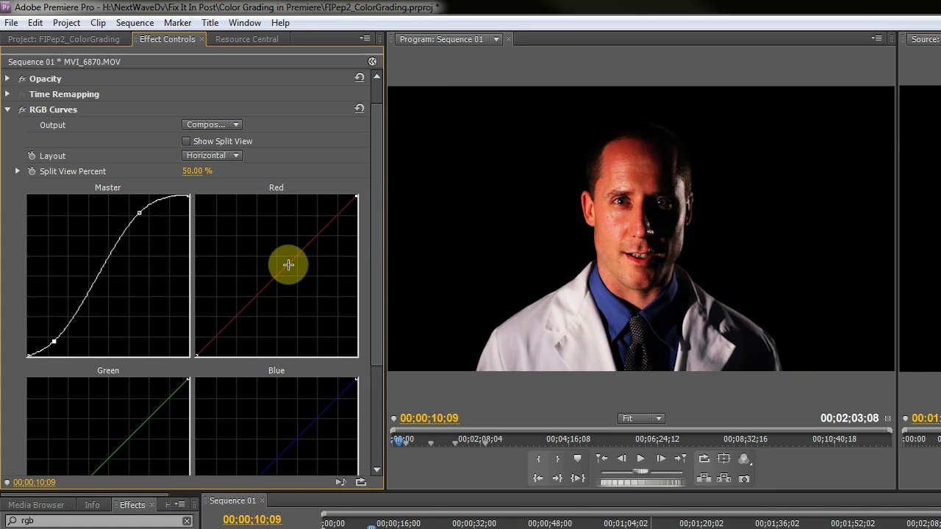
Add three points on the Red curve, pulling it down through the shadows and midtones
drag(287, 264, 299, 267)
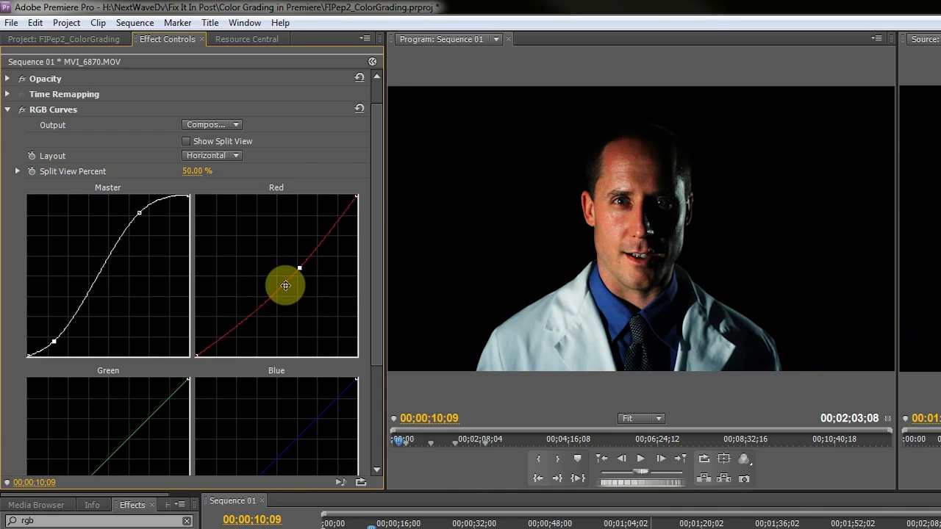
drag(332, 227, 325, 227)
drag(253, 321, 241, 315)
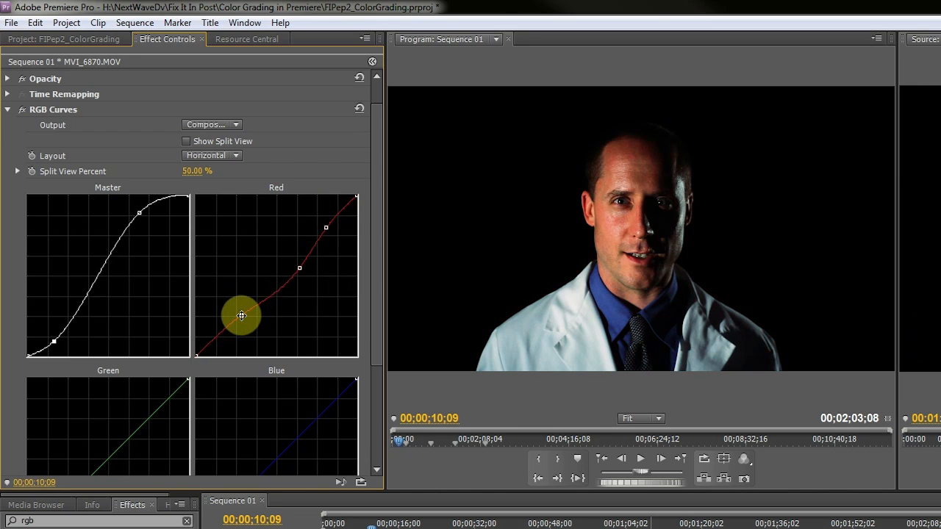
drag(277, 290, 267, 288)
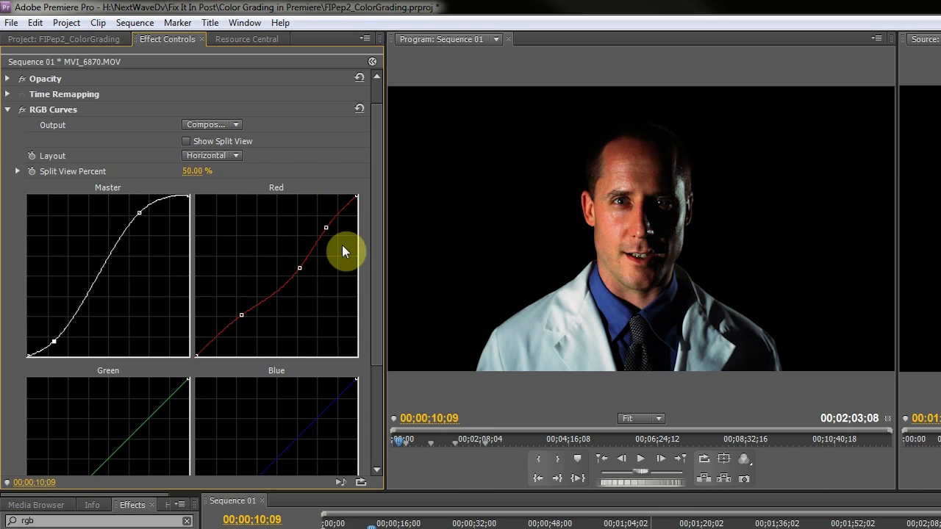
click(326, 225)
Add three points on the Blue curve, lowering its midtones
scroll(291, 415, down, 4)
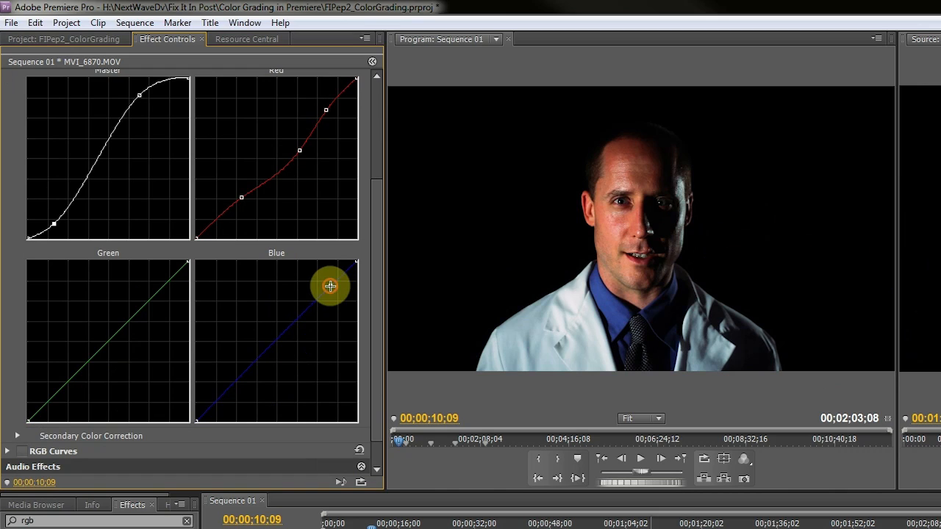
drag(330, 286, 326, 286)
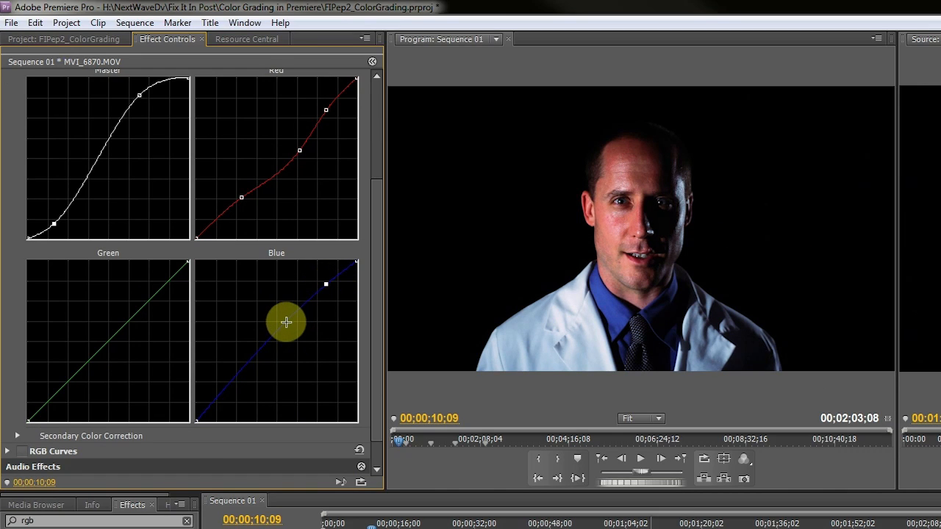
drag(286, 322, 291, 326)
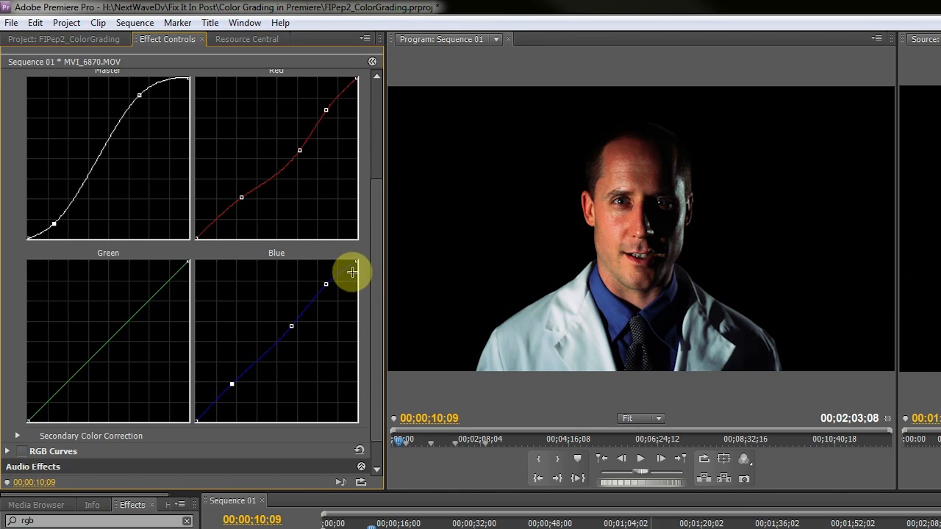
drag(291, 324, 285, 343)
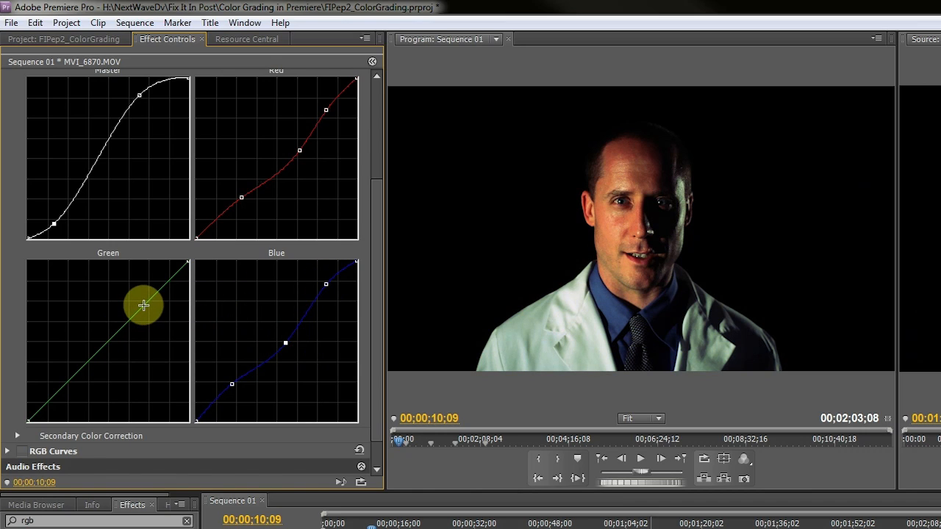
Add a point on the Green curve and pull its midtones down
drag(143, 305, 129, 328)
scroll(354, 184, up, 2)
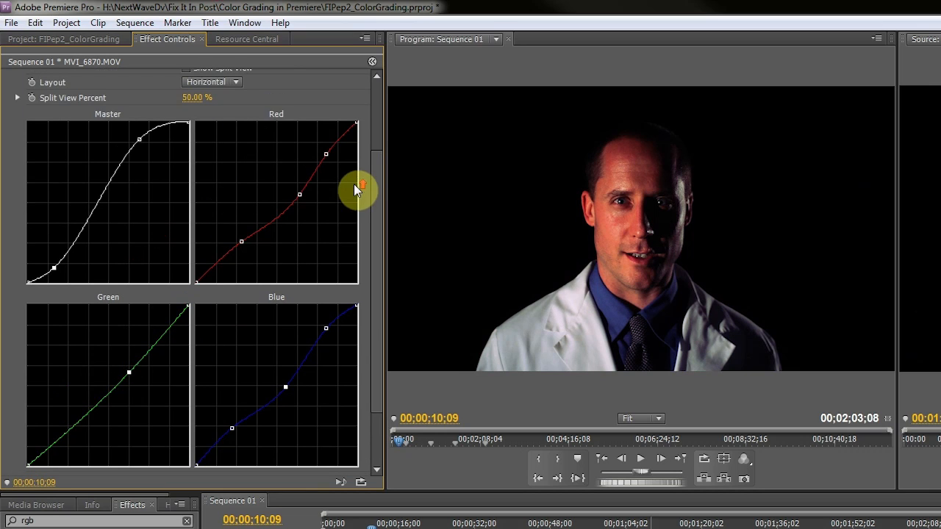
Refine the Red curve by nudging its lower and middle points slightly downward
ctrl+click(298, 193)
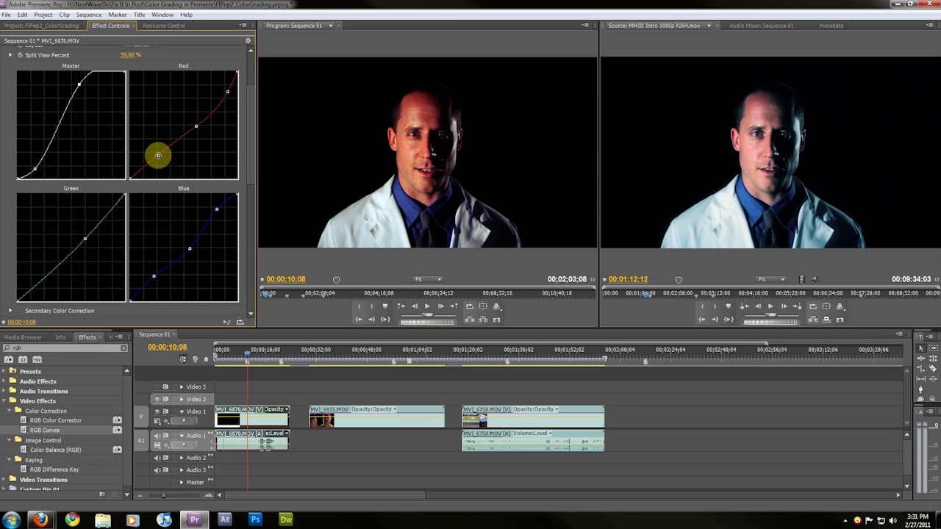
drag(158, 154, 162, 157)
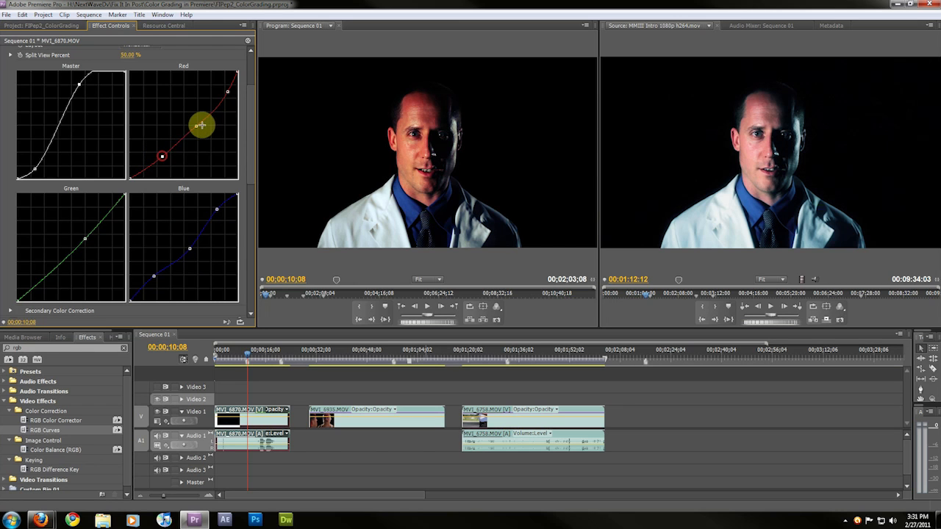
drag(197, 127, 201, 128)
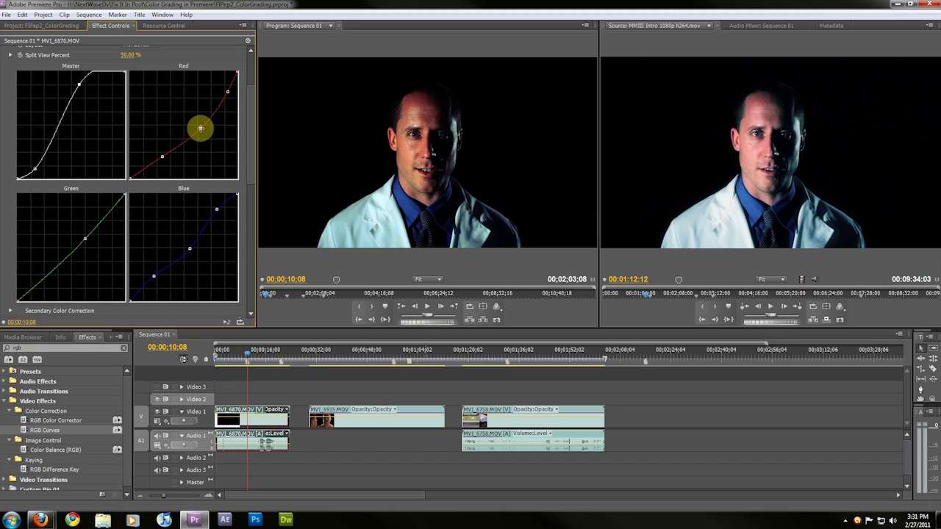
drag(162, 157, 163, 161)
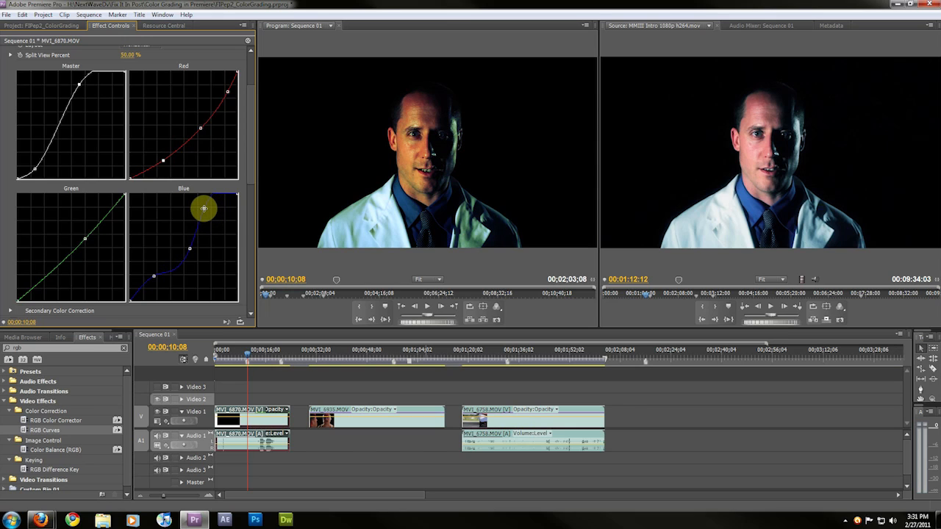
Reshape the Blue curve with a raised highlight point and adjusted shadow and midtone points
click(206, 208)
drag(189, 249, 190, 251)
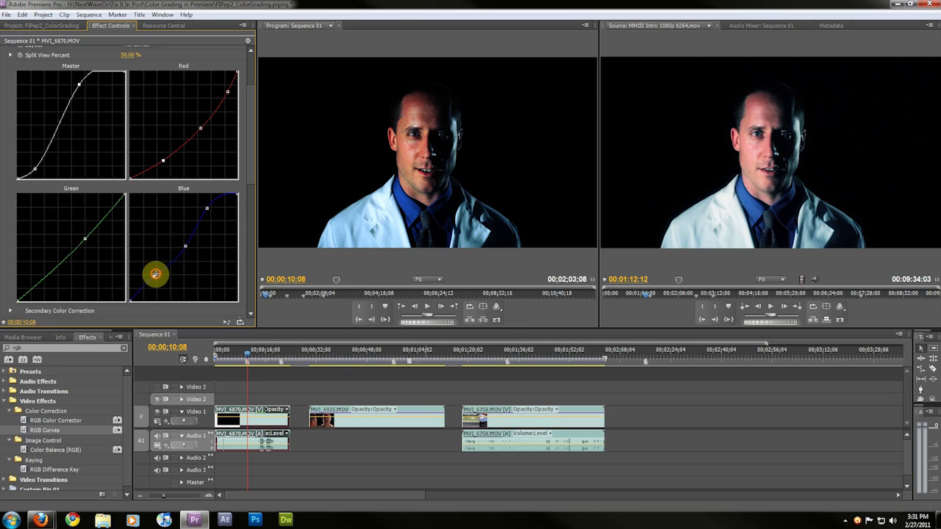
drag(151, 271, 159, 276)
click(205, 210)
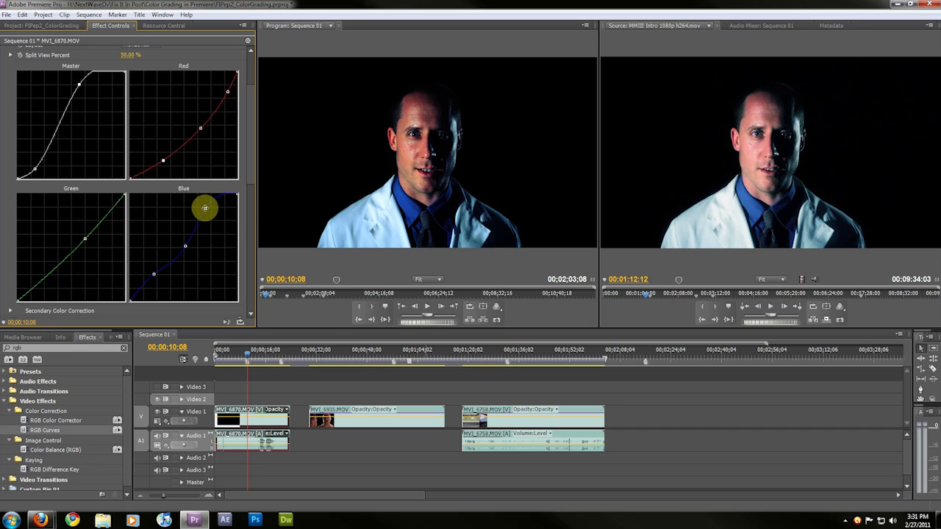
drag(205, 208, 204, 207)
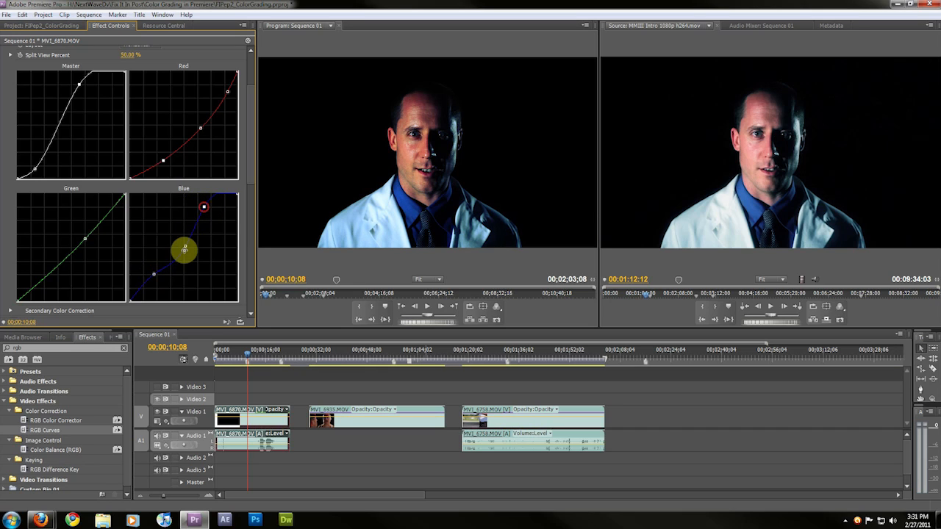
click(184, 246)
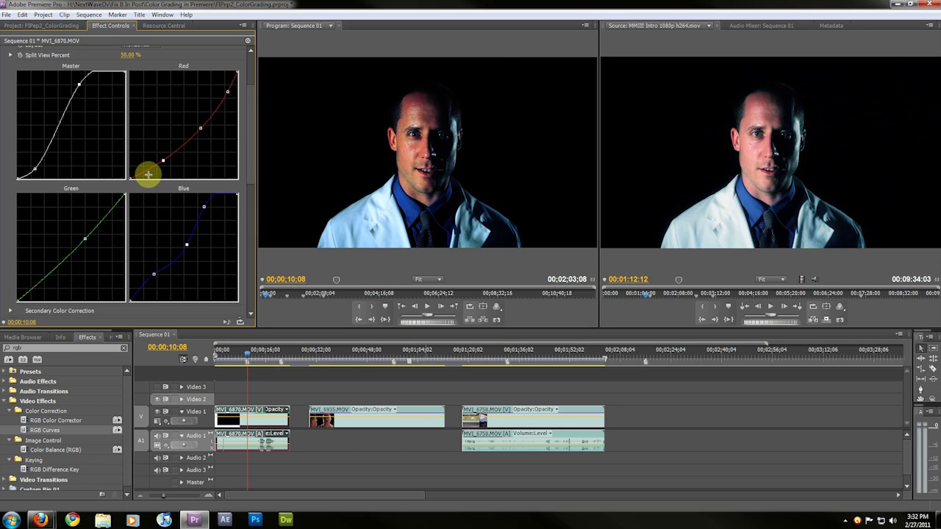
Nudge the Red curve's midtone point slightly down
scroll(147, 176, up, 1)
scroll(109, 191, down, 6)
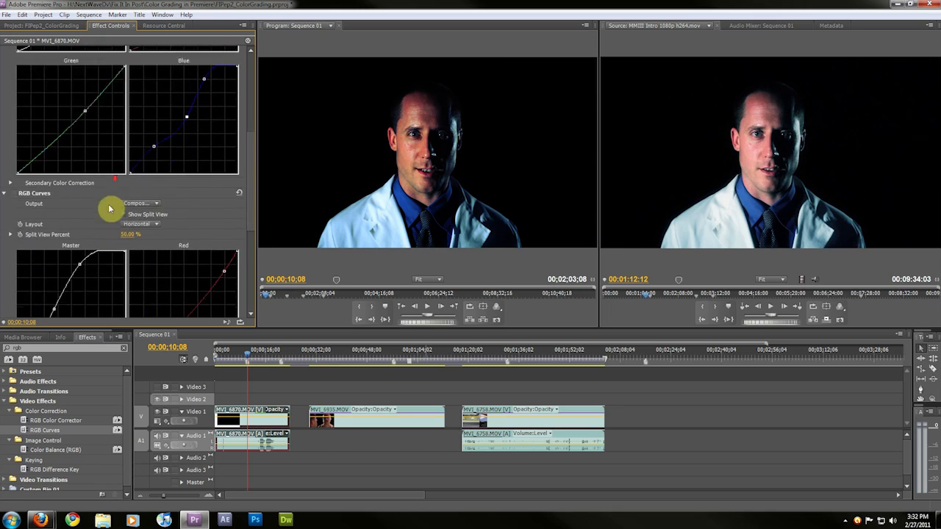
scroll(106, 221, up, 1)
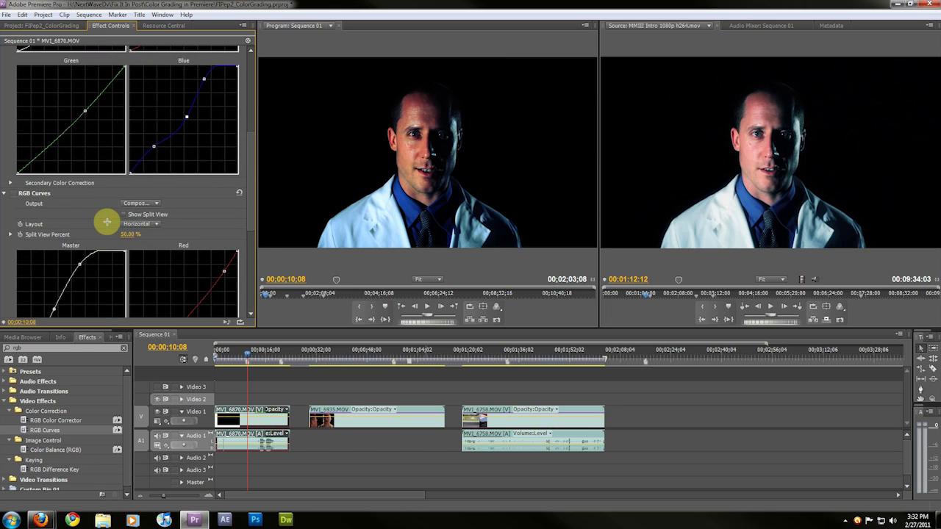
scroll(106, 221, down, 7)
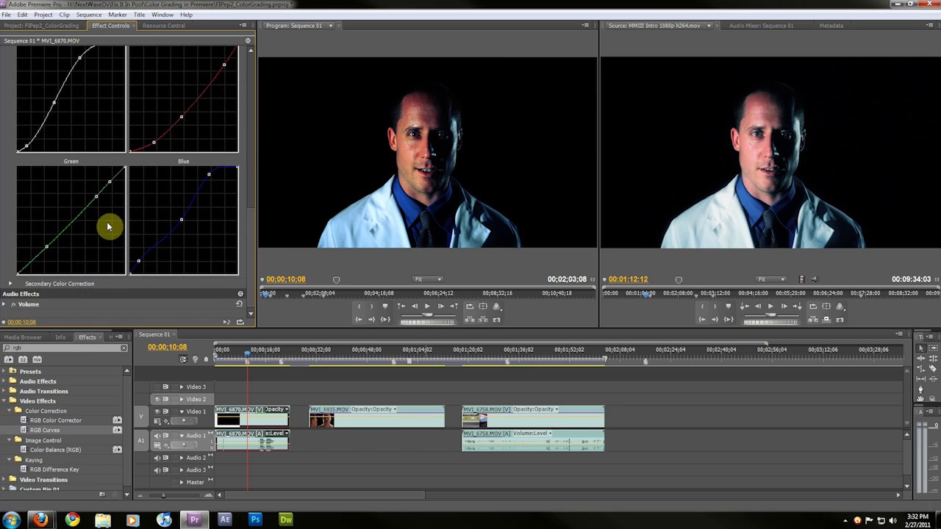
scroll(107, 221, up, 8)
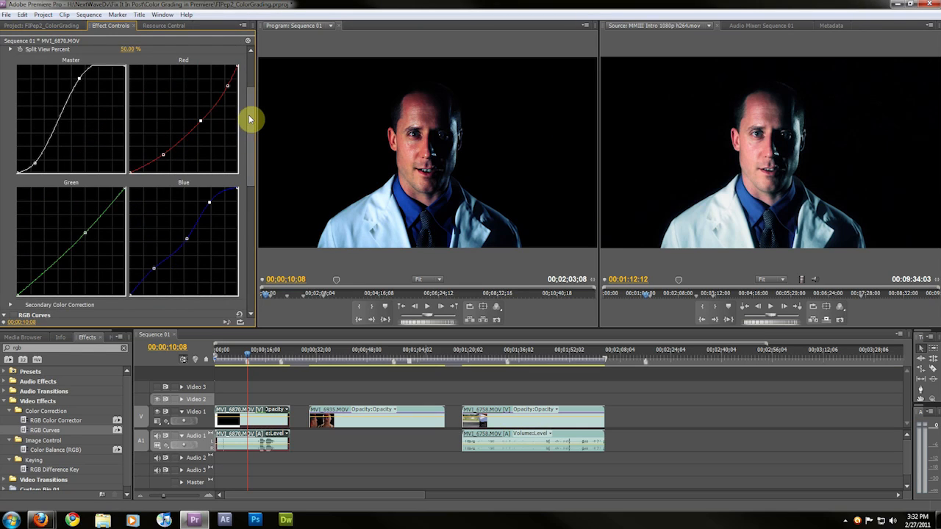
scroll(251, 119, down, 1)
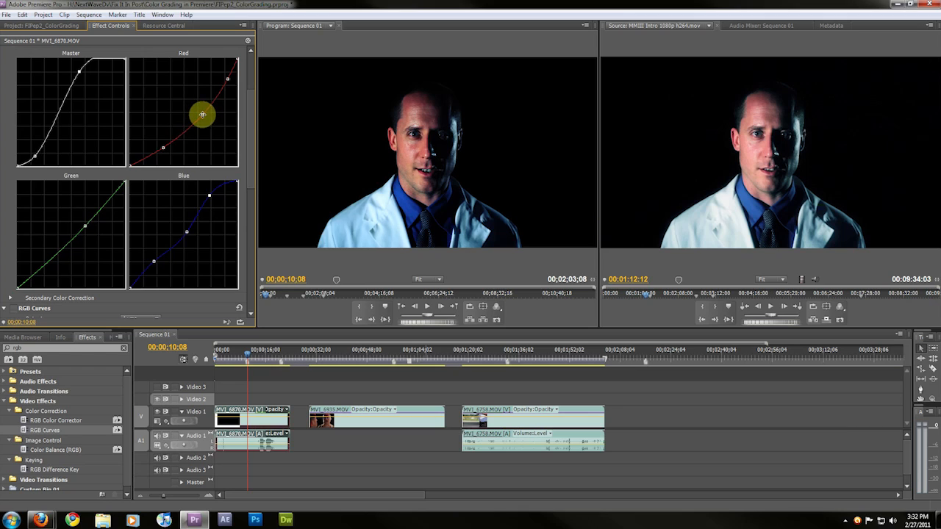
drag(202, 115, 204, 117)
Fine-tune the positions of the Blue curve's highlight, midtone and shadow points
mouse_move(251, 156)
mouse_down()
mouse_move(257, 246)
mouse_move(259, 152)
mouse_move(262, 275)
mouse_move(245, 147)
mouse_move(247, 268)
mouse_move(246, 246)
mouse_move(249, 260)
mouse_move(258, 246)
mouse_move(257, 270)
mouse_move(260, 153)
mouse_up()
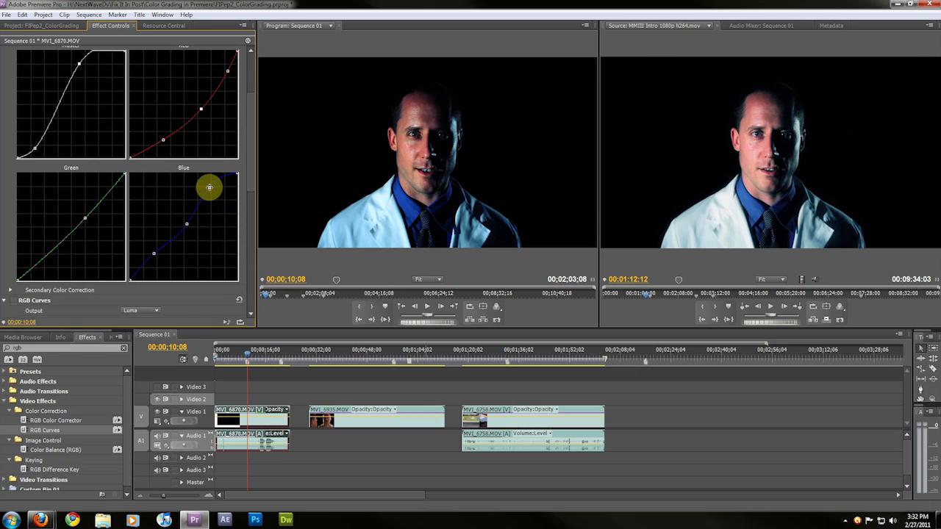
click(208, 187)
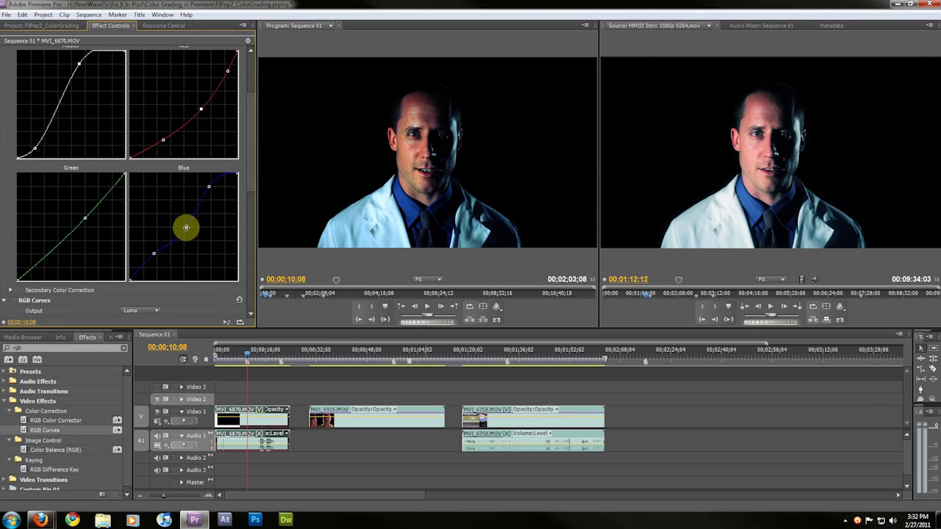
click(184, 228)
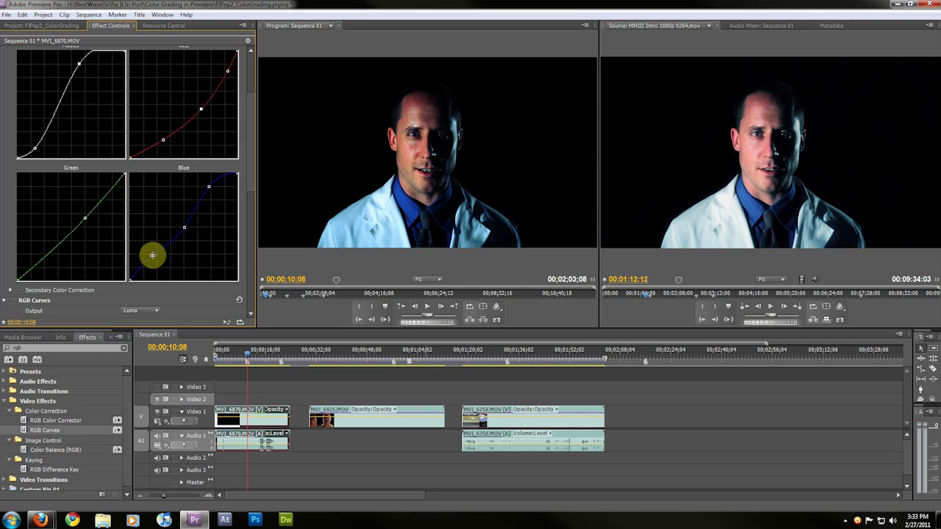
click(156, 255)
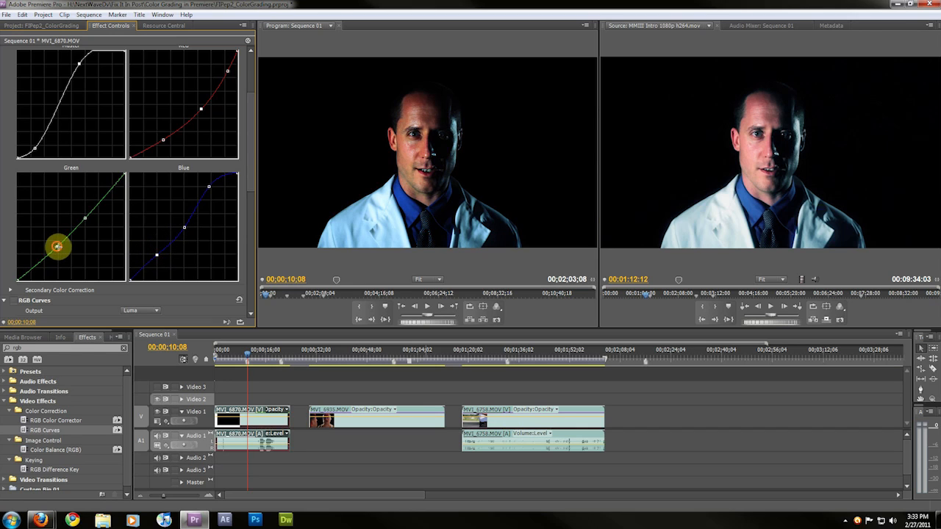
Add a shadow point on the Green curve and pull it slightly left
scroll(8, 168, up, 3)
scroll(23, 199, down, 3)
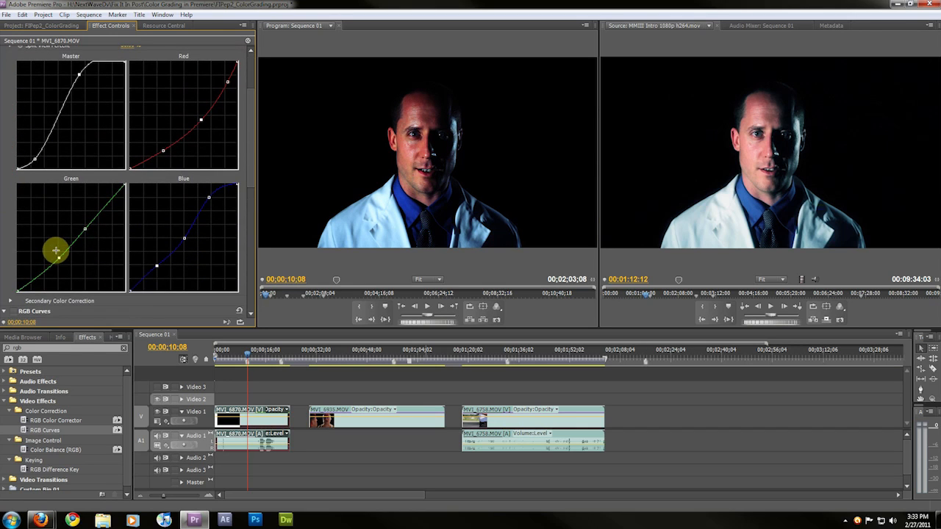
drag(58, 256, 54, 255)
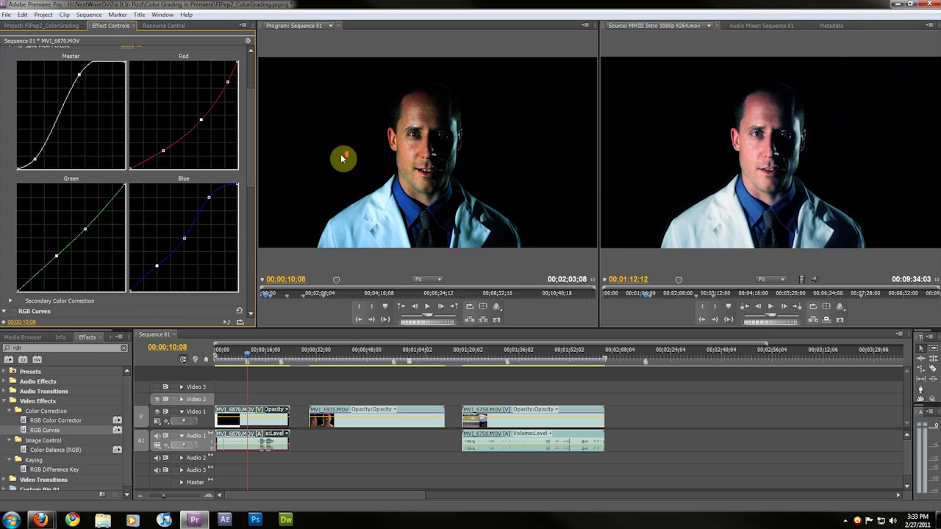
Play the sequence briefly to preview the grade and return to the top of the effect list
key(space)
key(space)
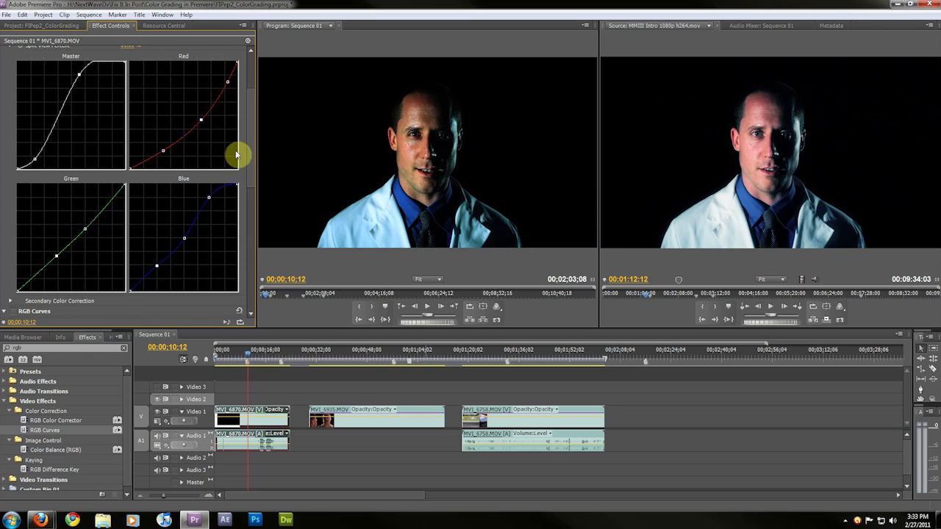
drag(250, 134, 262, 86)
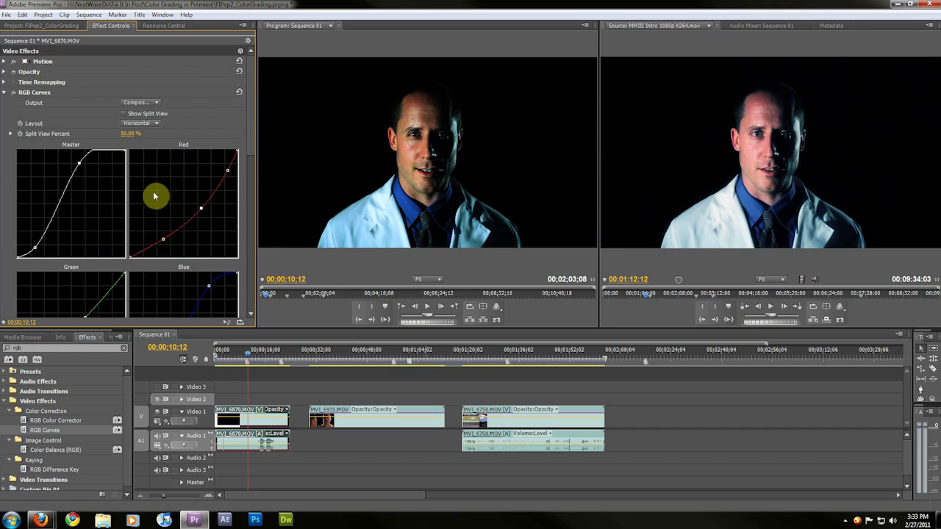
Collapse the first RGB Curves effect and set the second RGB Curves effect's Output to Composite
click(3, 93)
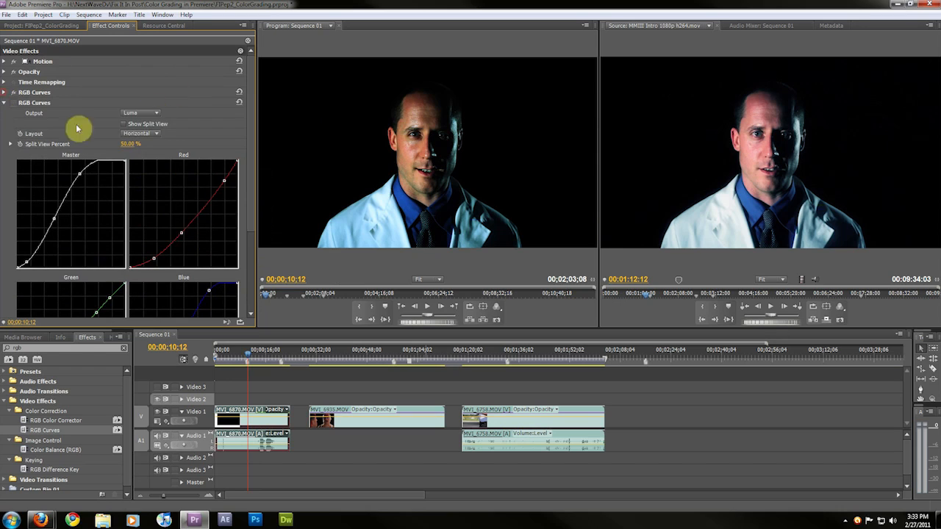
click(14, 94)
click(15, 103)
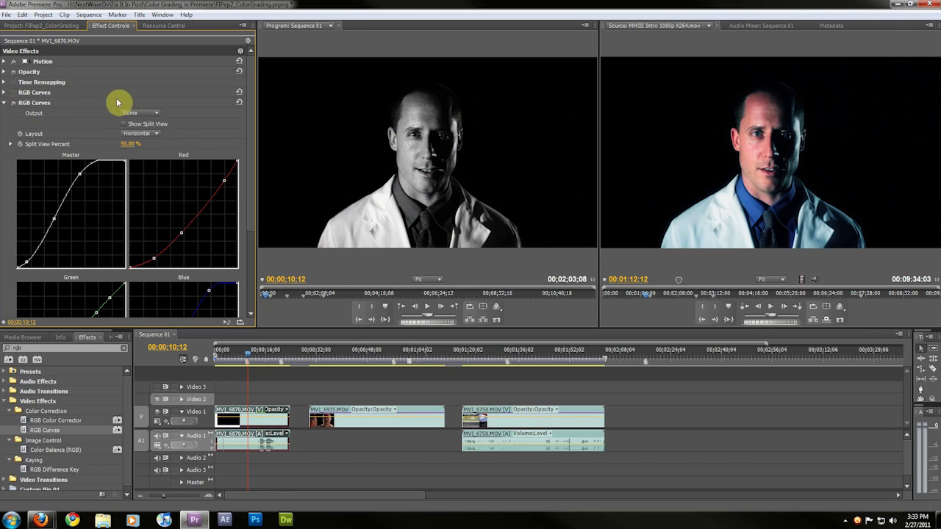
click(140, 114)
click(162, 129)
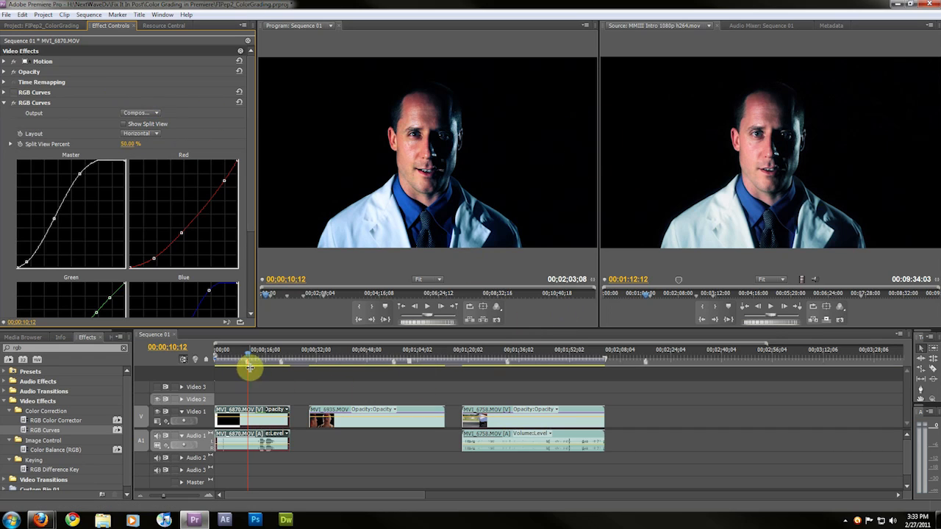
Collapse the second RGB Curves effect and switch it off to compare the shot without it
click(4, 103)
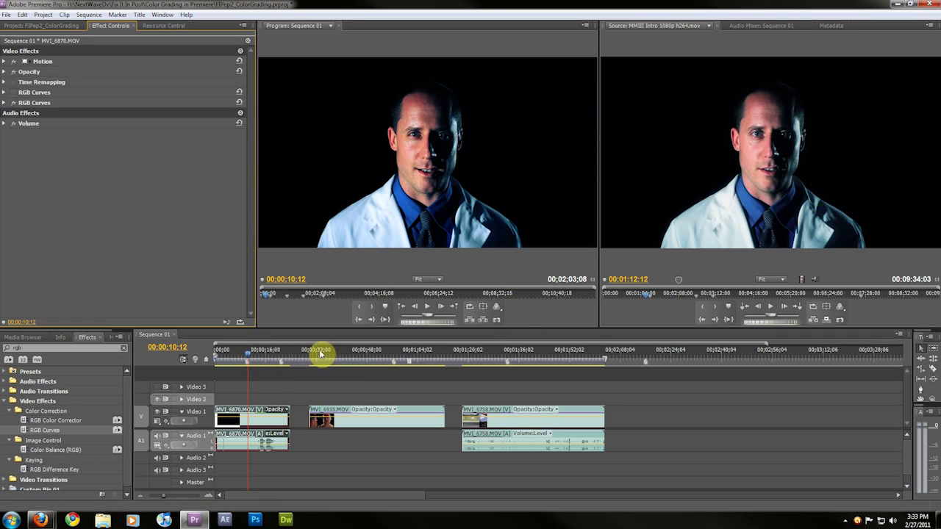
click(796, 308)
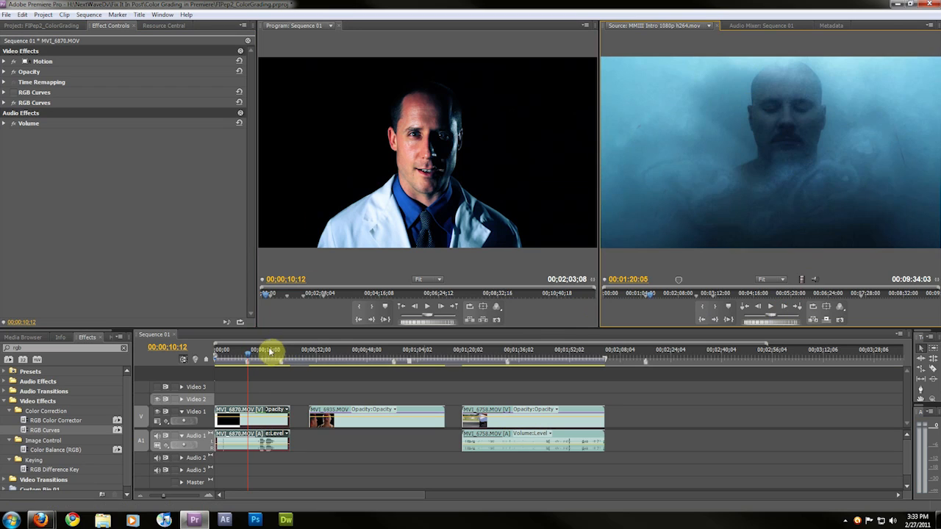
click(13, 103)
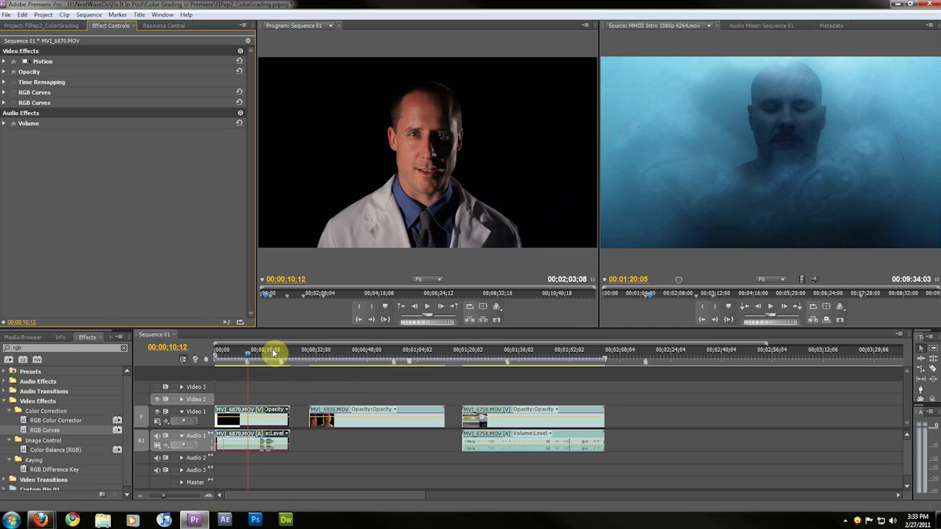
Jump the playhead to the next sequence marker
right_click(393, 355)
mouse_move(451, 373)
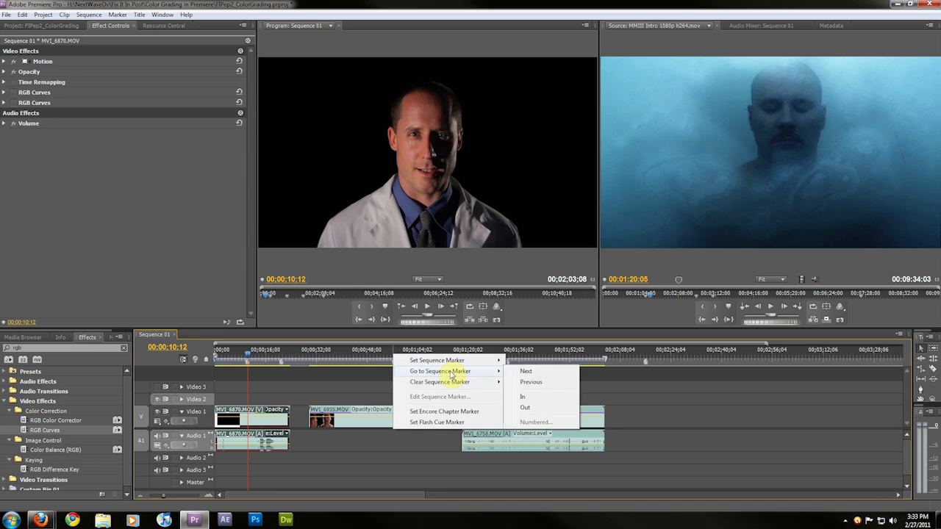
click(542, 375)
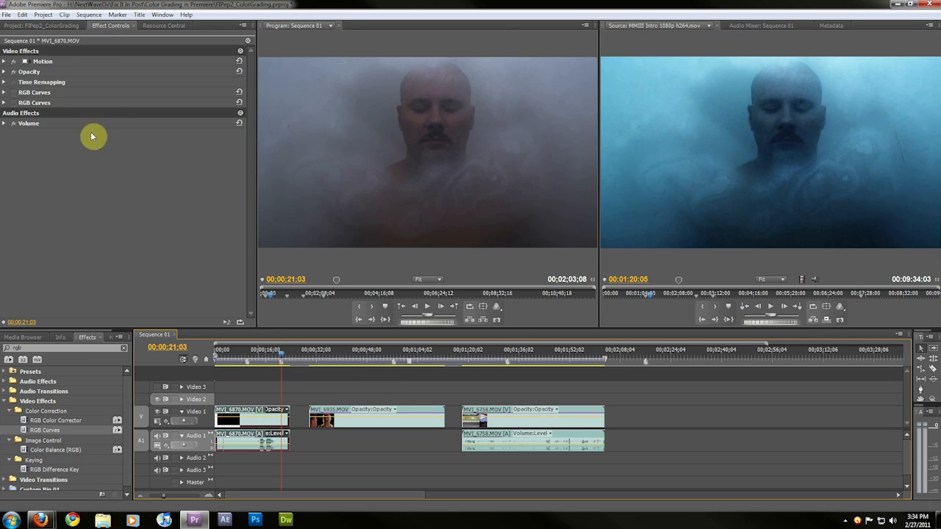
Toggle both RGB Curves effects on and off to compare the grade on this shot
click(13, 107)
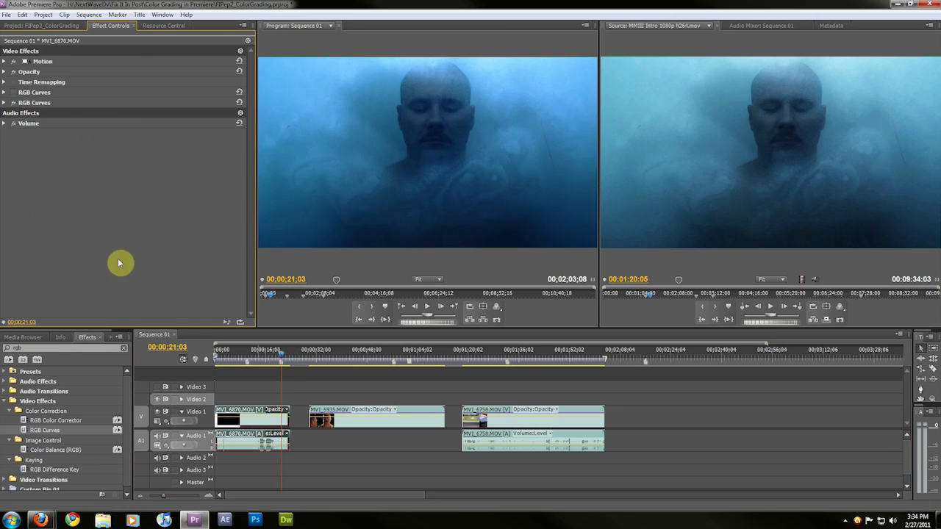
click(11, 107)
click(12, 94)
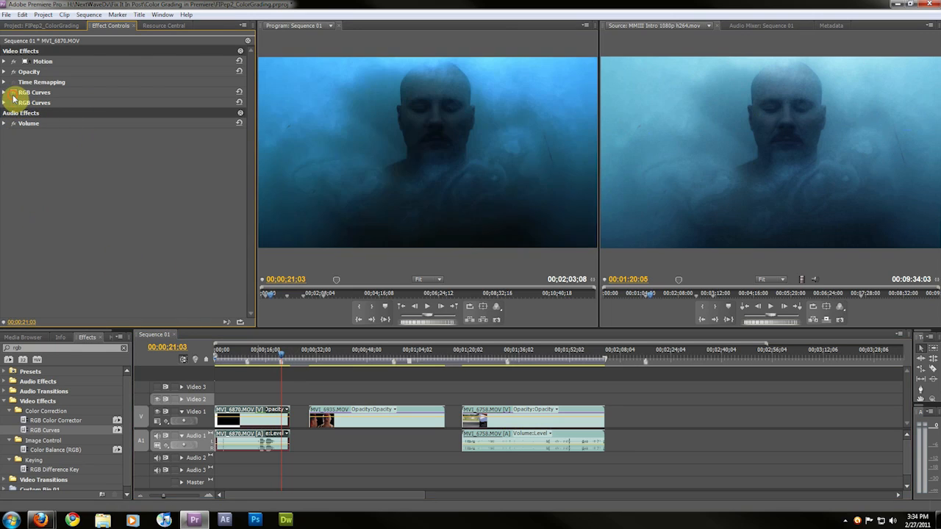
click(14, 95)
click(13, 103)
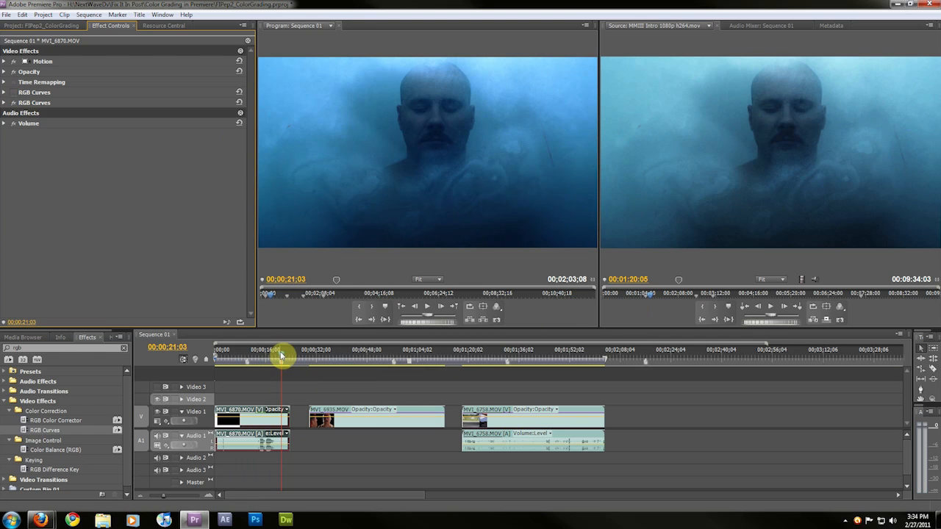
Nudge the playhead and expand the second RGB Curves effect to view its curves
mouse_move(282, 356)
mouse_down()
mouse_move(248, 357)
mouse_move(280, 351)
mouse_up()
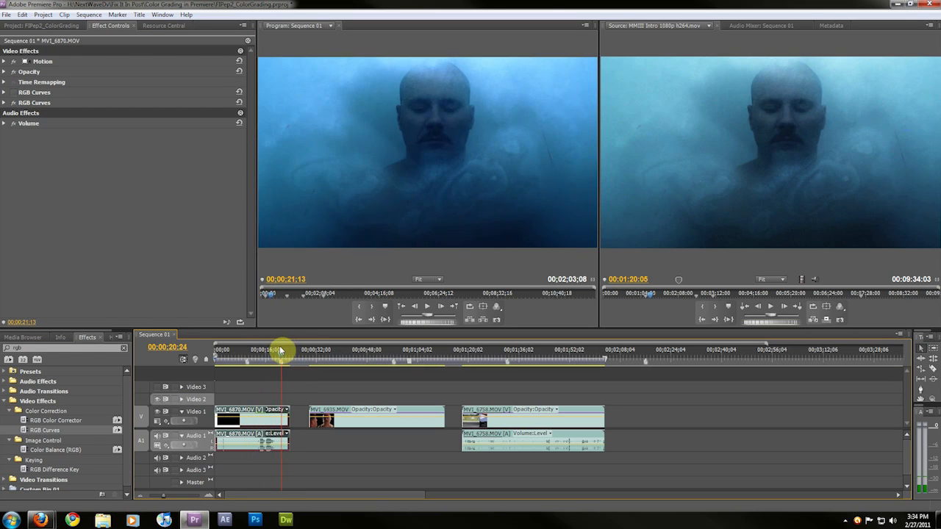
click(6, 103)
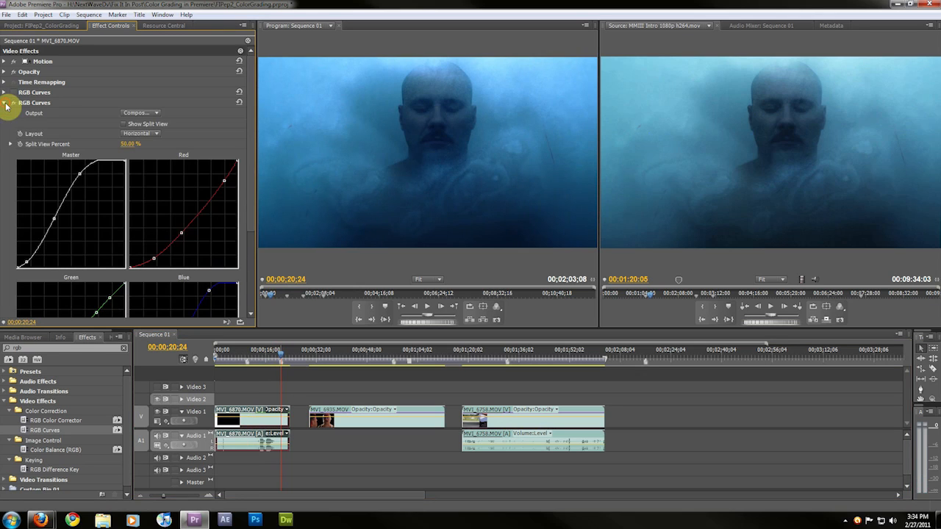
scroll(3, 179, down, 1)
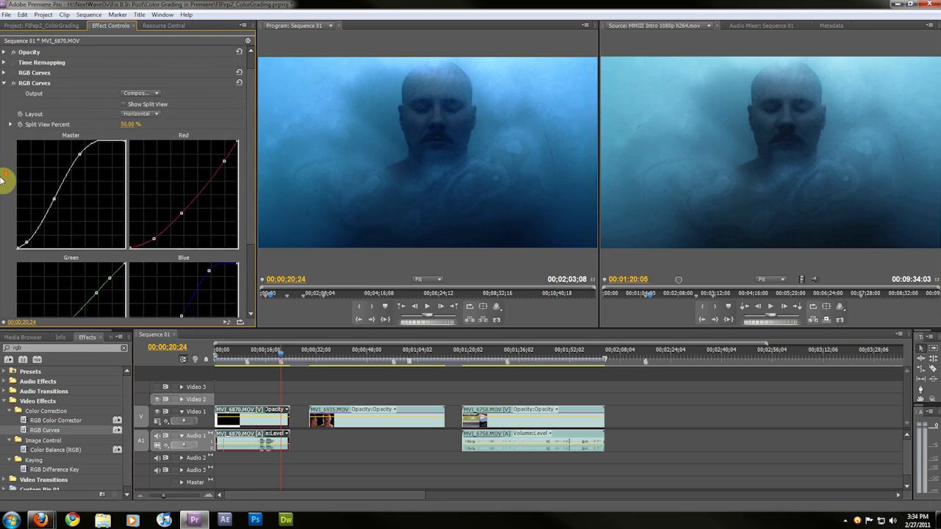
Collapse the RGB Curves effect and advance the source monitor to the reference frame of the other shot
scroll(3, 180, down, 7)
scroll(8, 177, up, 10)
click(5, 103)
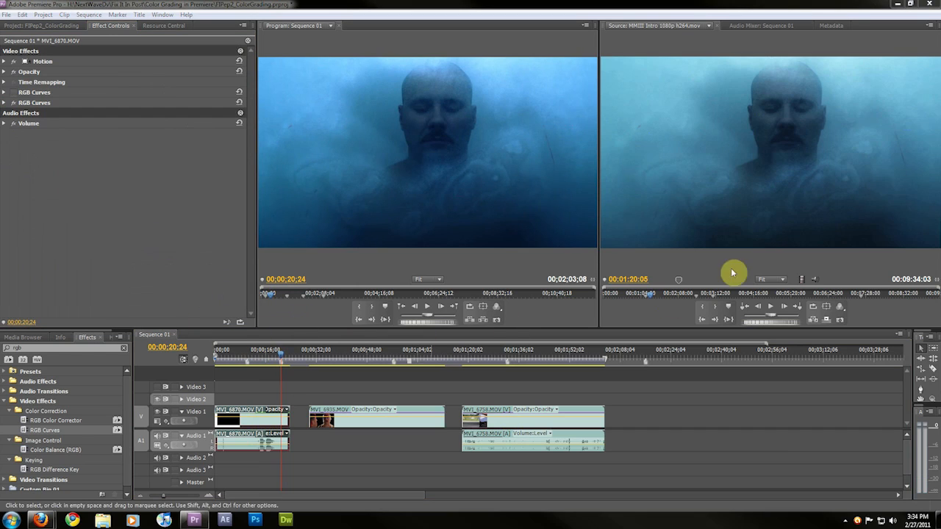
click(795, 307)
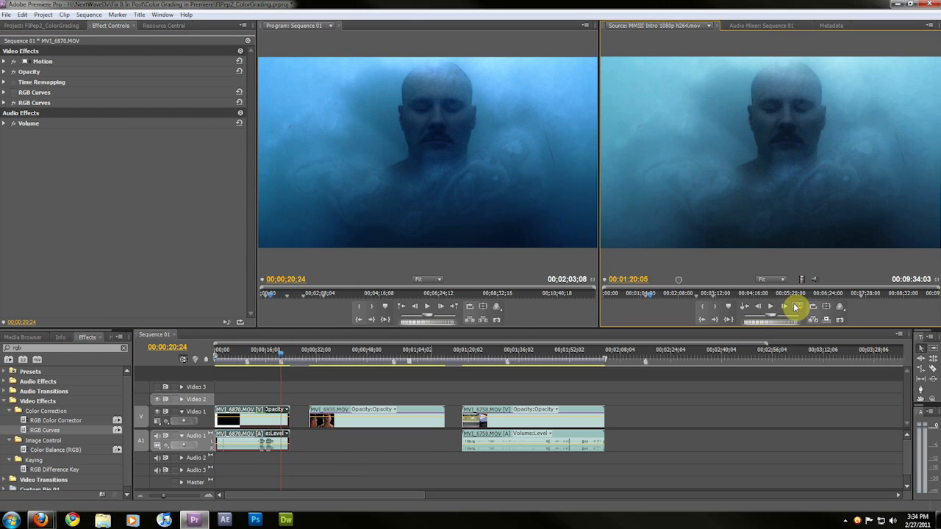
click(795, 308)
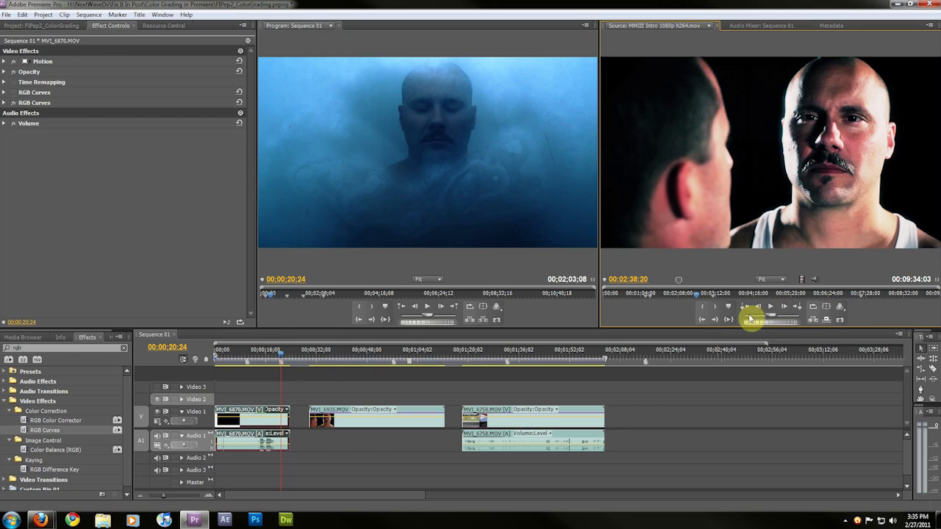
right_click(415, 352)
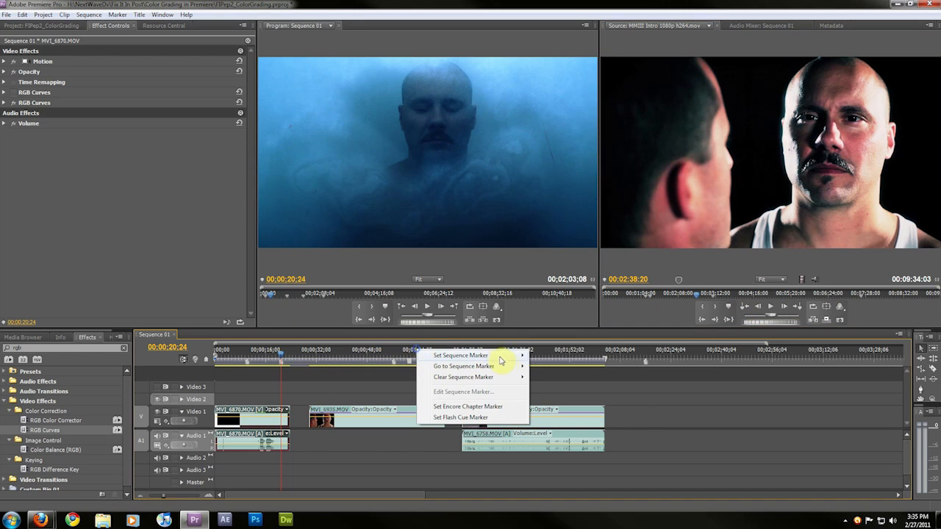
mouse_move(500, 357)
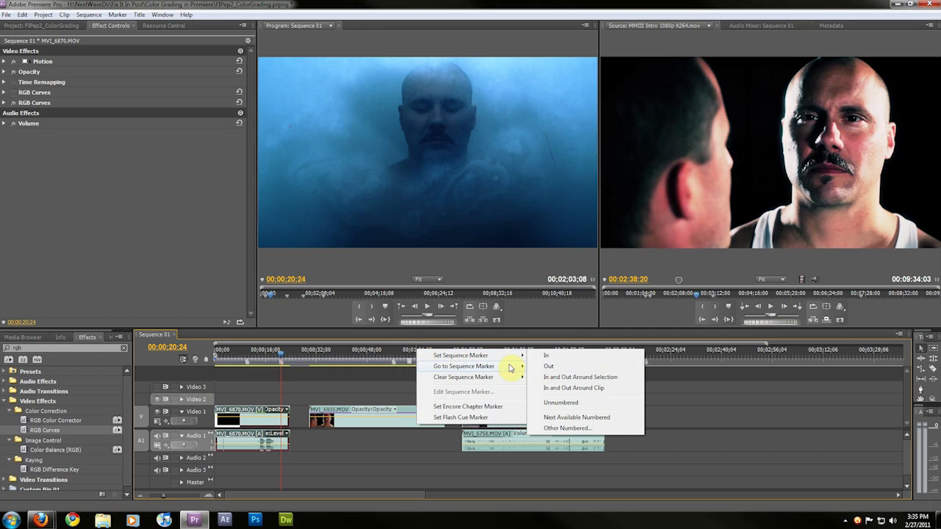
click(576, 373)
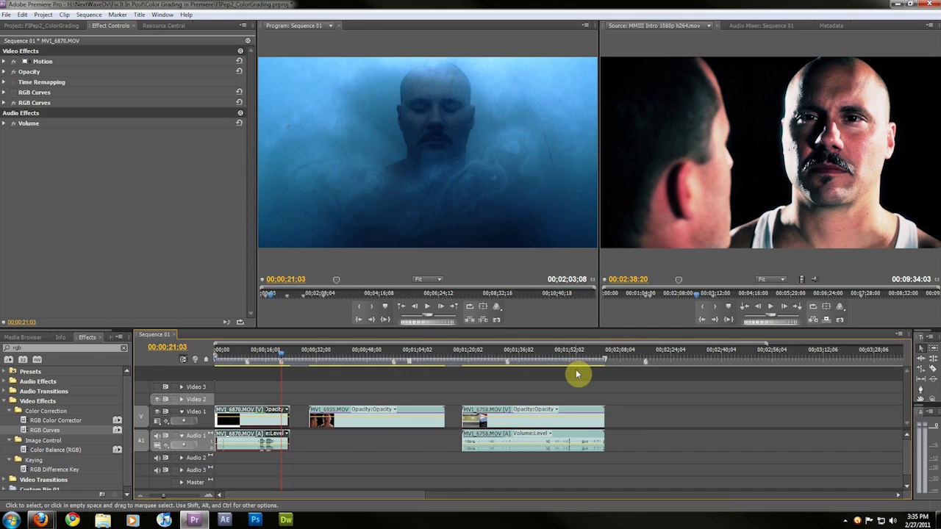
Jump the playhead to the next sequence marker on the MVI_6935 shot
right_click(368, 352)
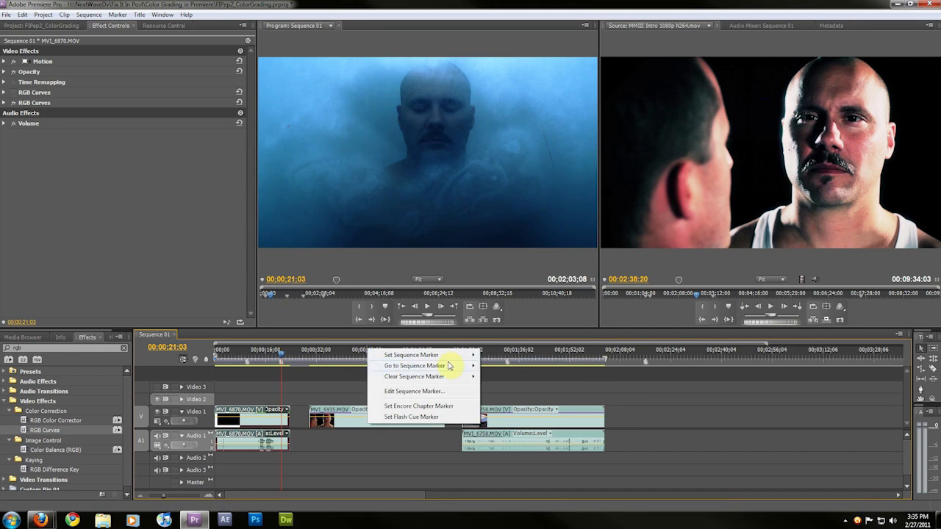
mouse_move(473, 370)
click(513, 370)
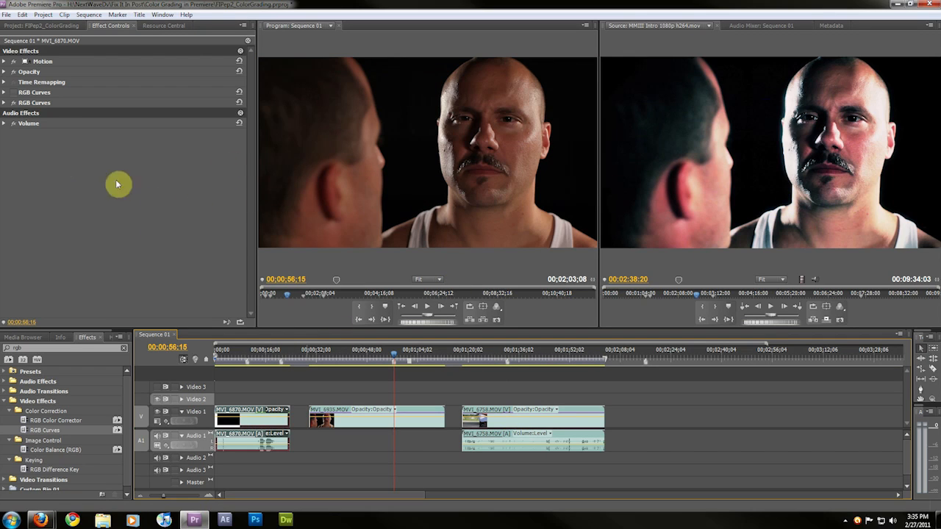
Select the MVI_6935 clip and inspect its RGB Curves and Levels effect settings
click(416, 425)
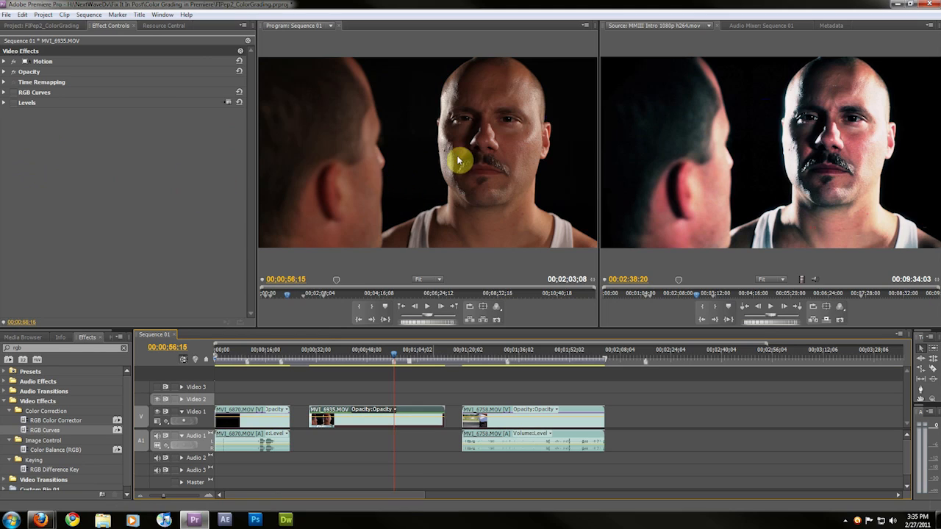
click(12, 92)
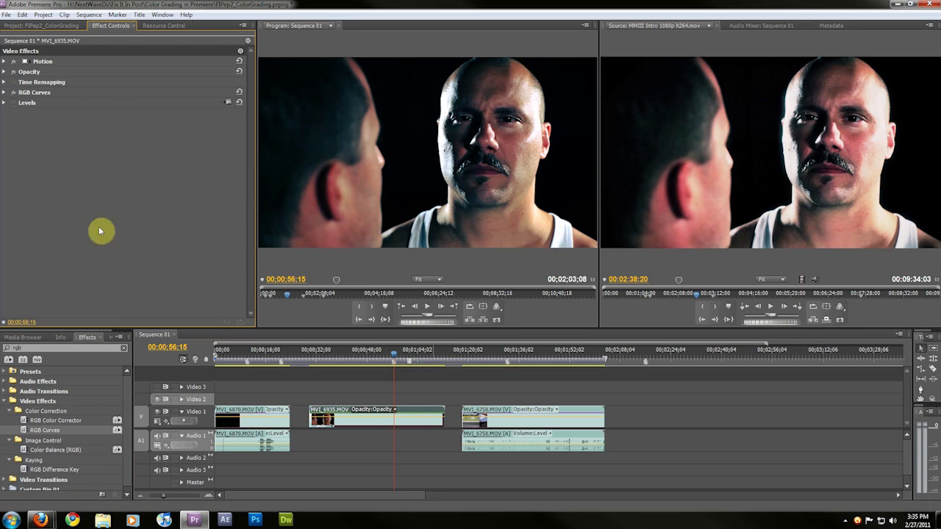
click(14, 102)
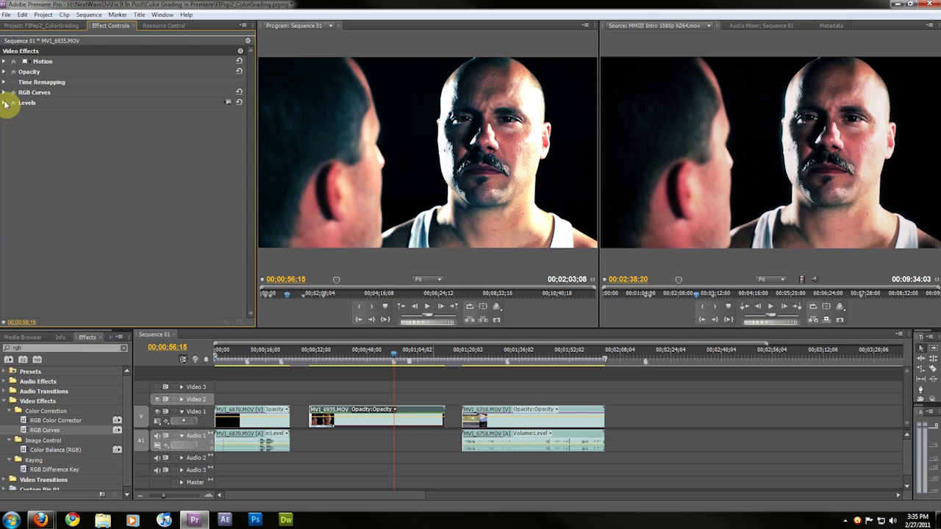
click(5, 103)
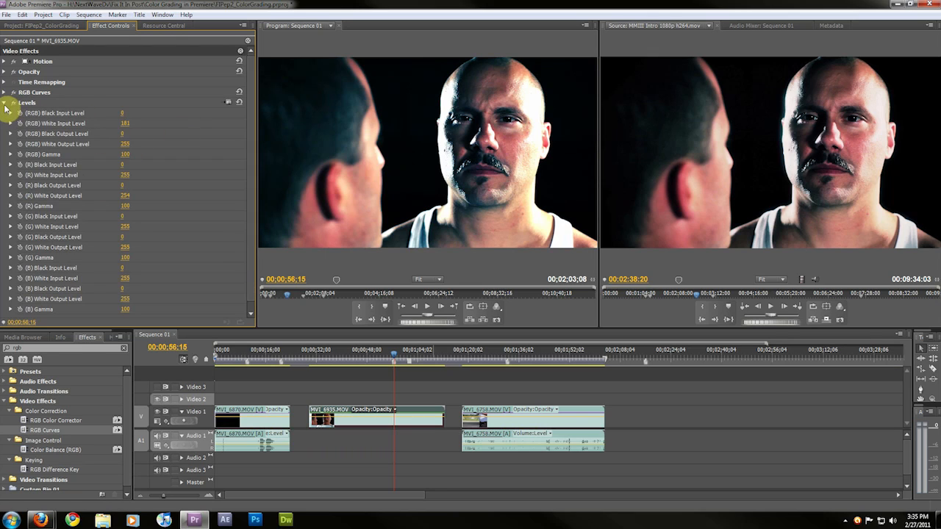
click(6, 103)
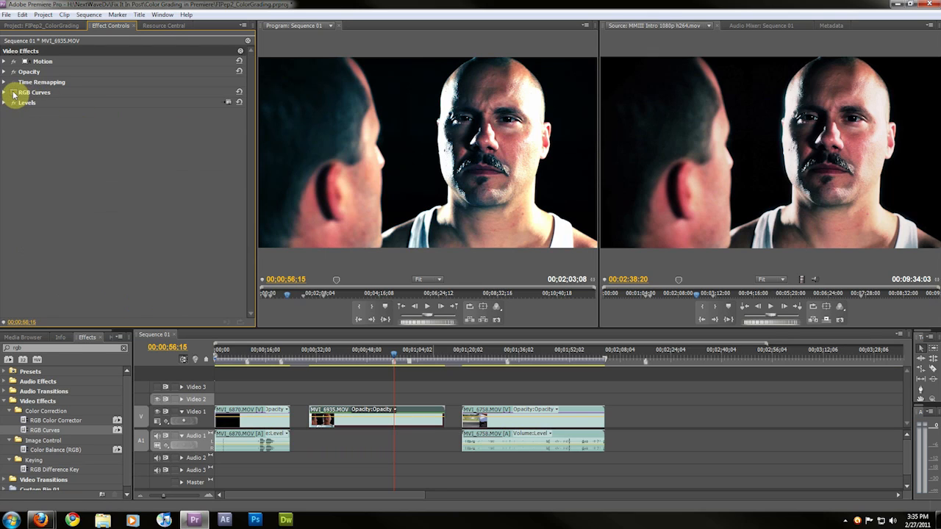
click(13, 94)
click(14, 104)
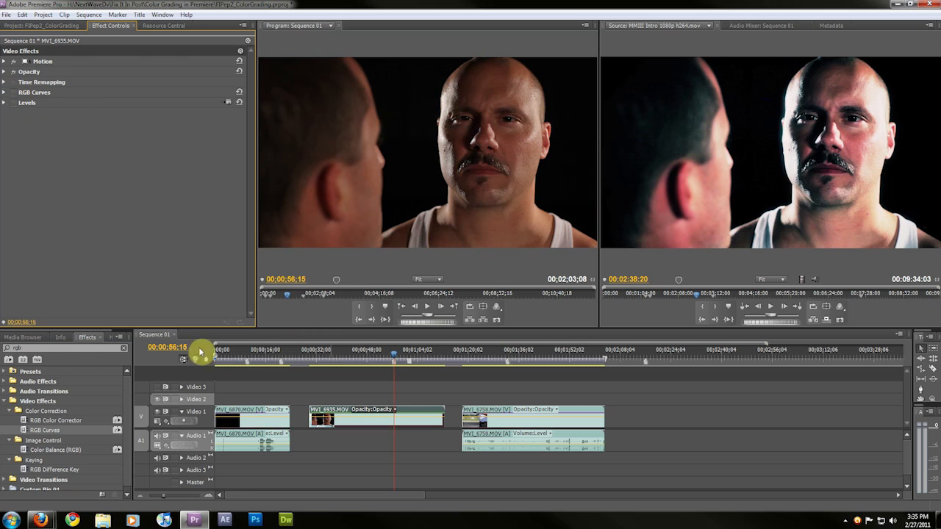
Apply another RGB Curves effect to the MVI_6935 clip and shape an S-curve on its Master curve
drag(26, 432, 43, 87)
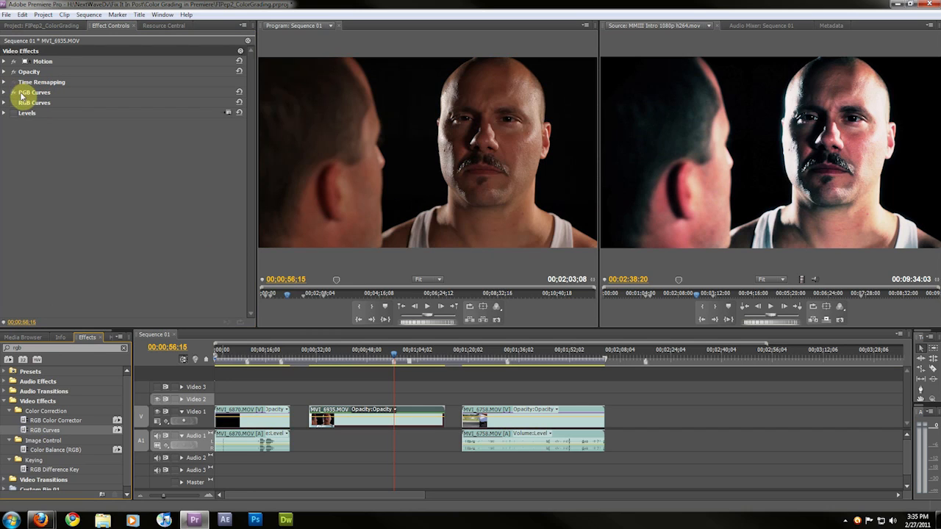
click(4, 93)
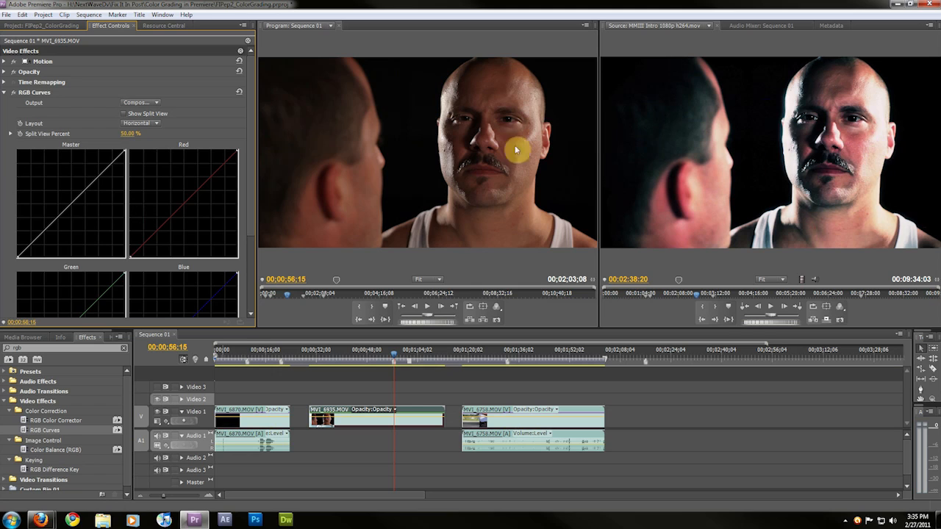
drag(115, 156, 90, 153)
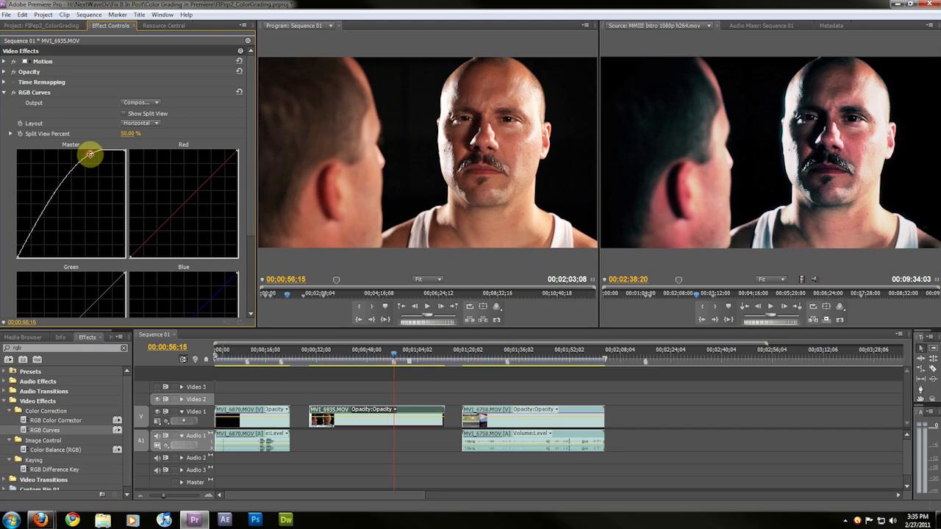
drag(29, 236, 35, 241)
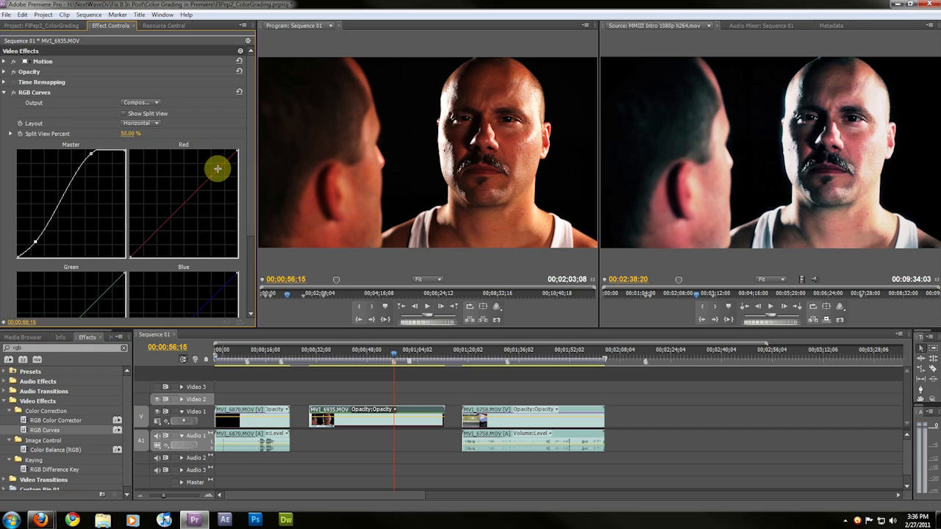
Bend the Red curve upward and add points along the Blue curve to pull down the blues
drag(222, 163, 224, 164)
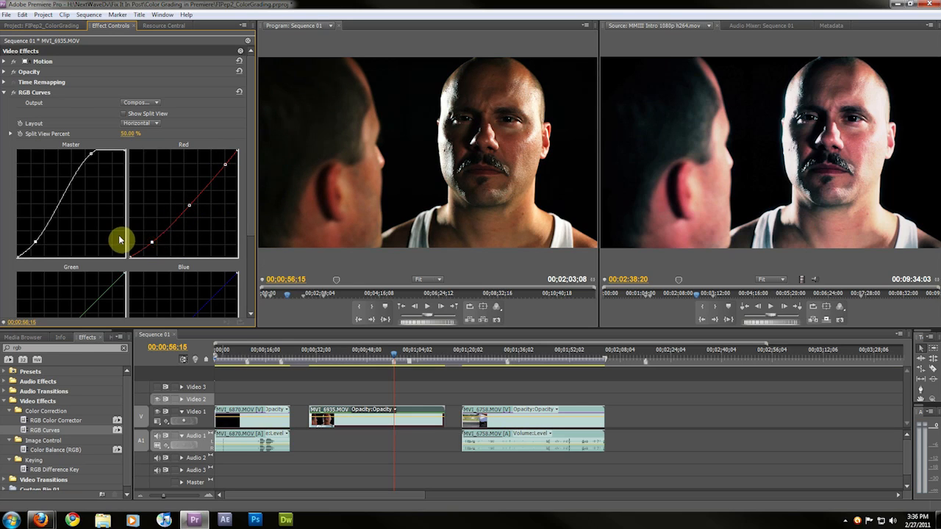
scroll(195, 223, down, 2)
scroll(195, 223, down, 1)
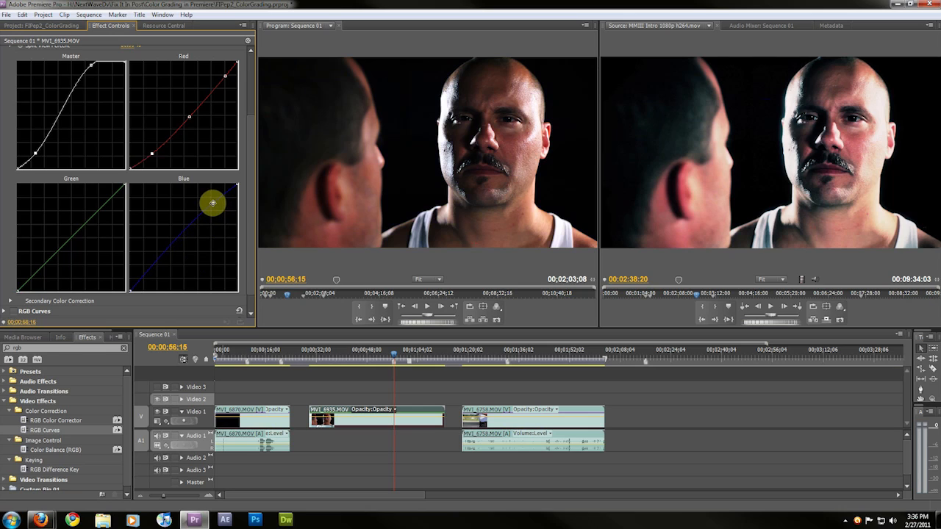
click(212, 203)
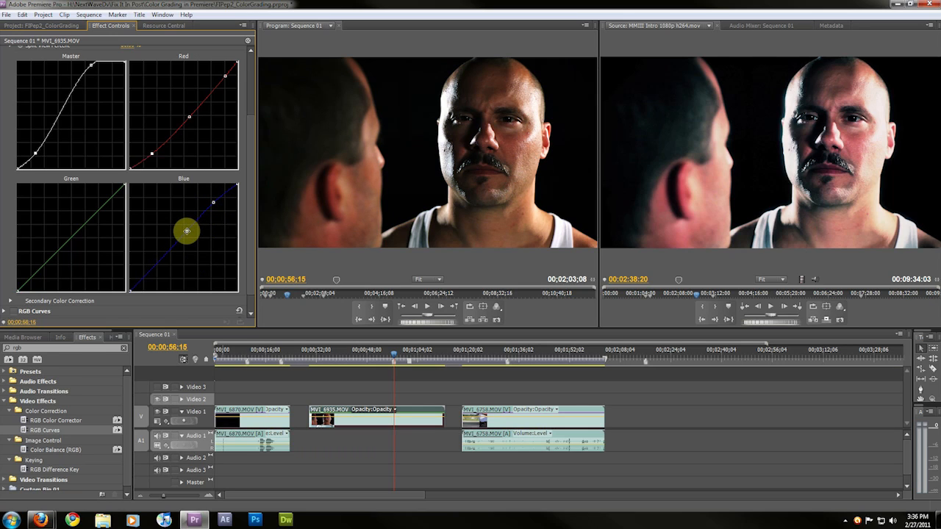
click(185, 231)
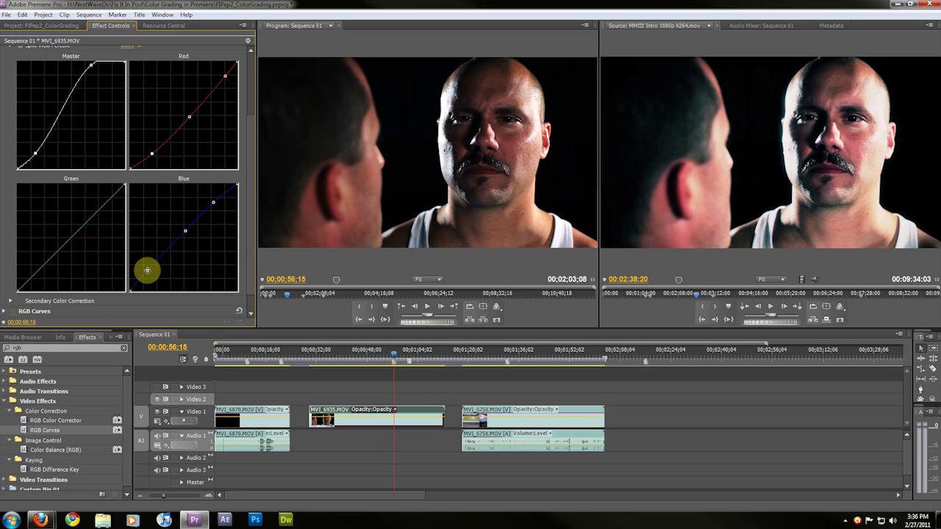
click(146, 270)
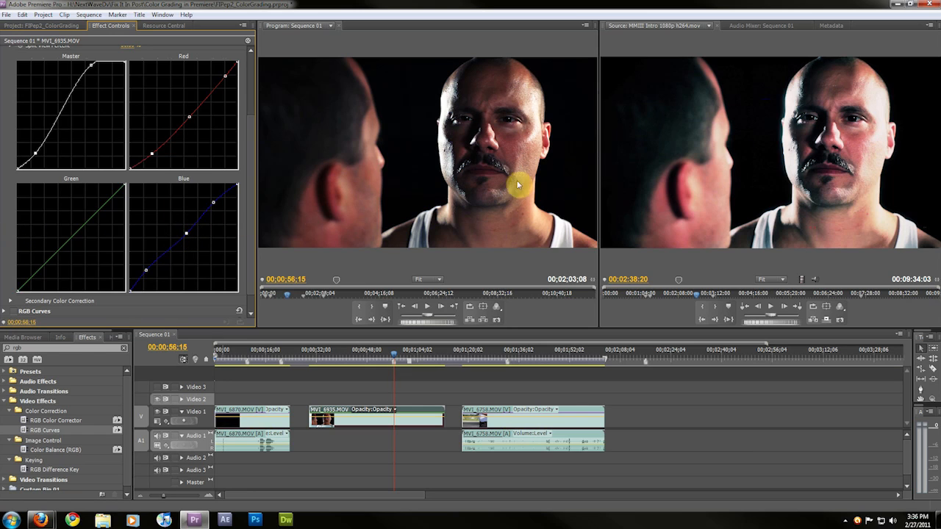
Add a point in the upper midtones of the Green curve and nudge it slightly
scroll(100, 239, up, 2)
scroll(101, 232, down, 2)
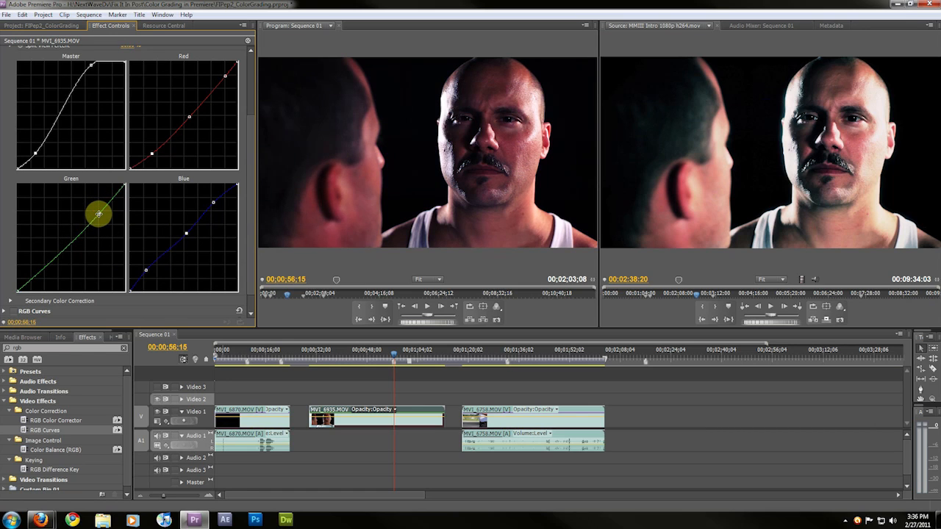
drag(95, 213, 97, 213)
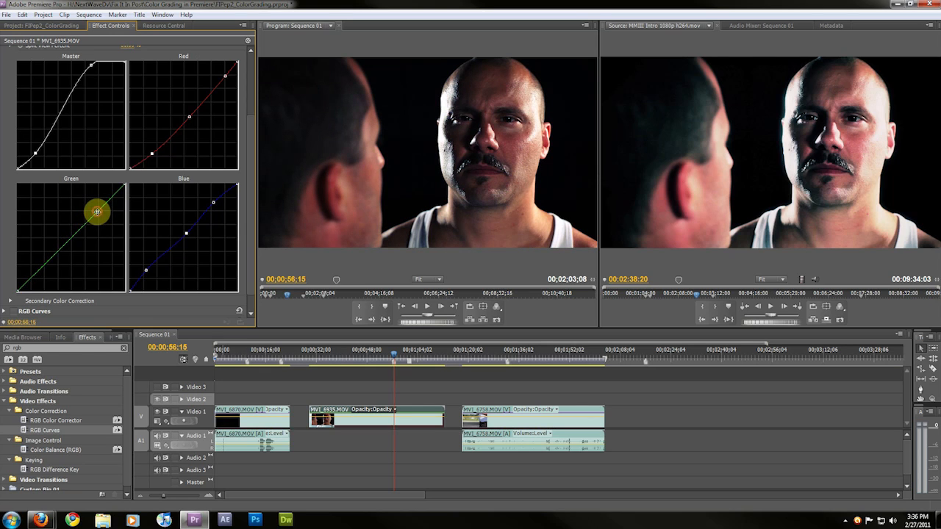
Fine-tune the Master curve's shadow point and the Red midpoint, then collapse the RGB Curves effect
scroll(213, 203, up, 3)
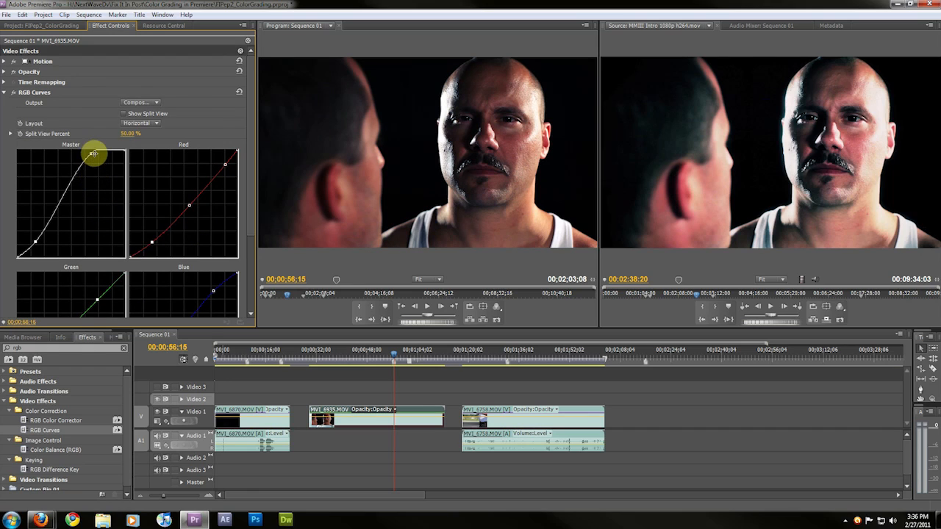
drag(37, 239, 33, 241)
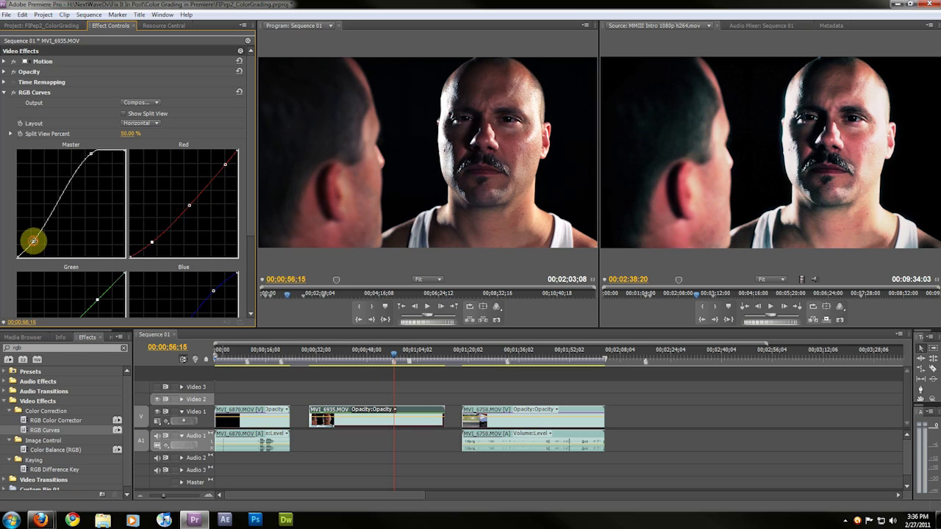
scroll(88, 210, down, 1)
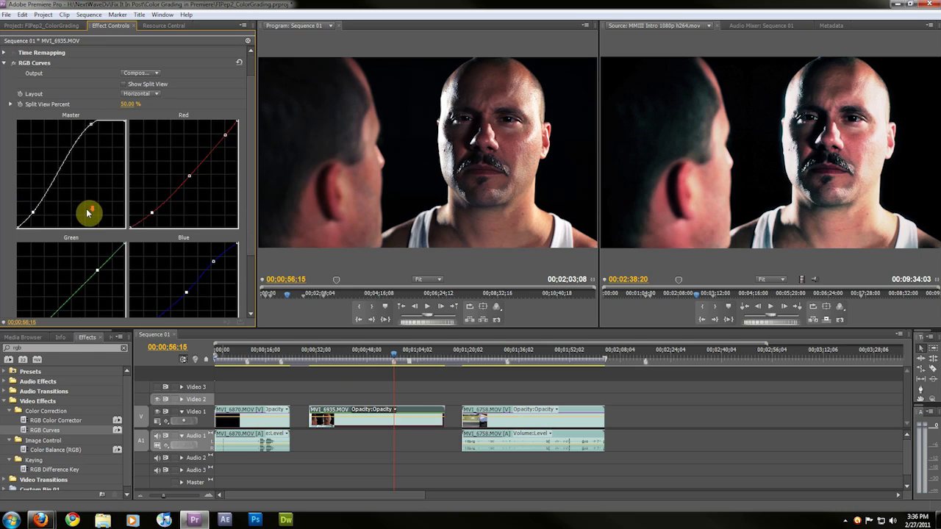
drag(189, 177, 189, 175)
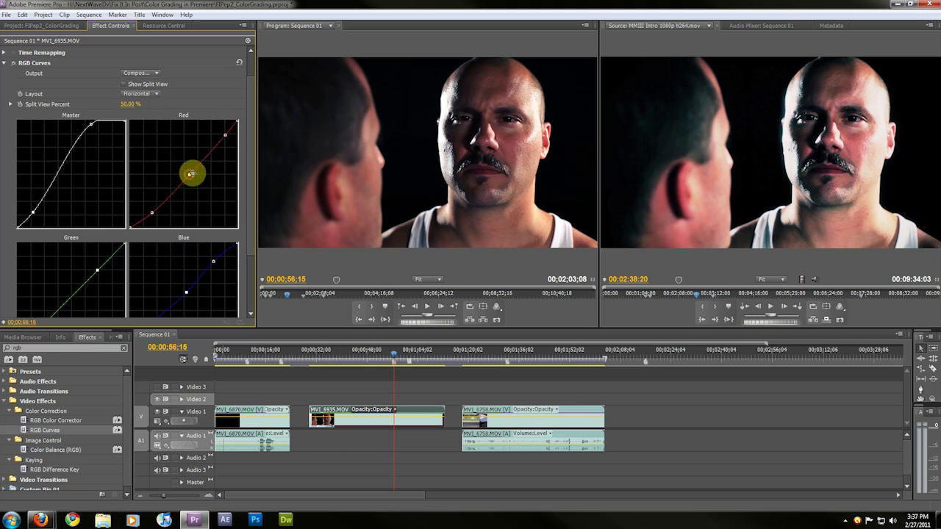
scroll(56, 185, up, 1)
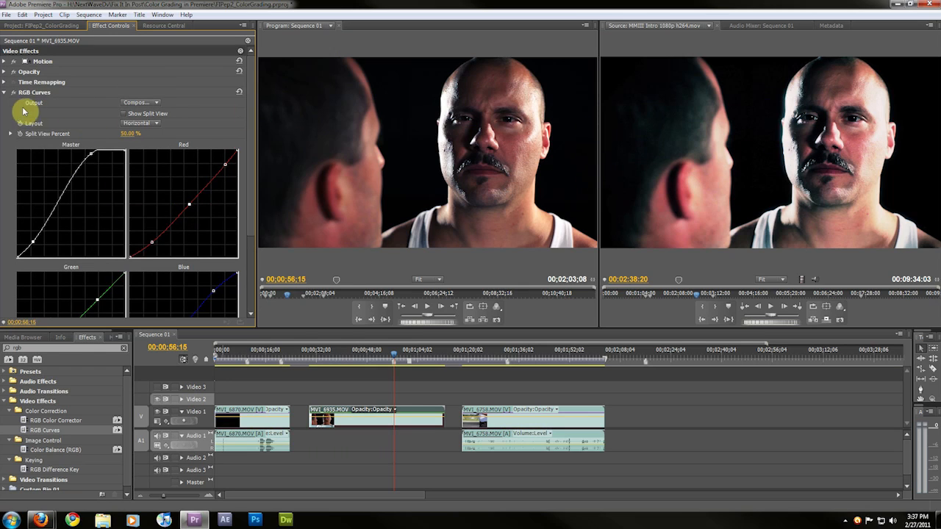
click(5, 92)
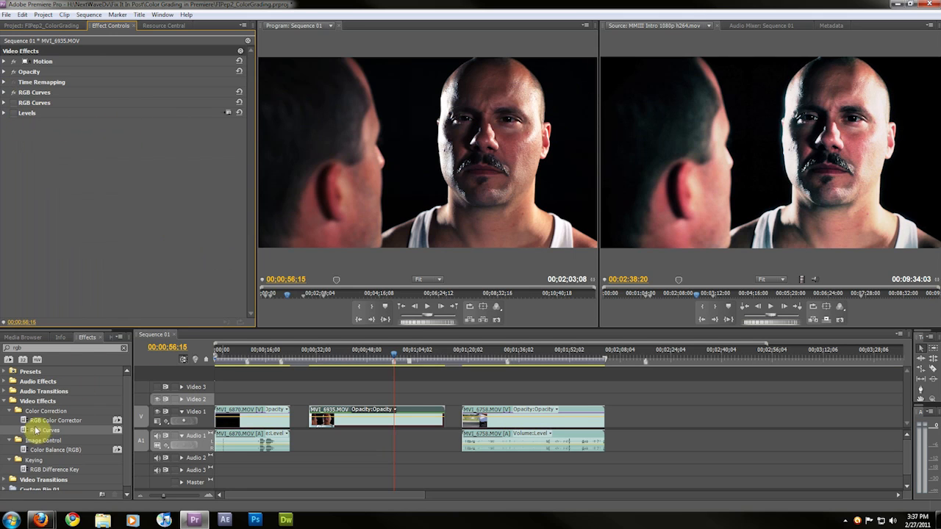
Browse the Video Effects and Color Correction categories in the Effects list
click(125, 352)
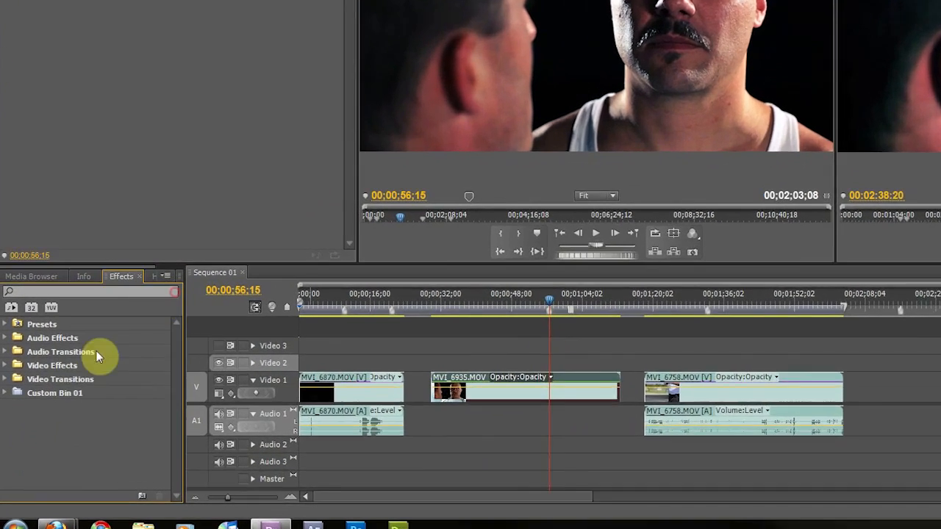
click(6, 402)
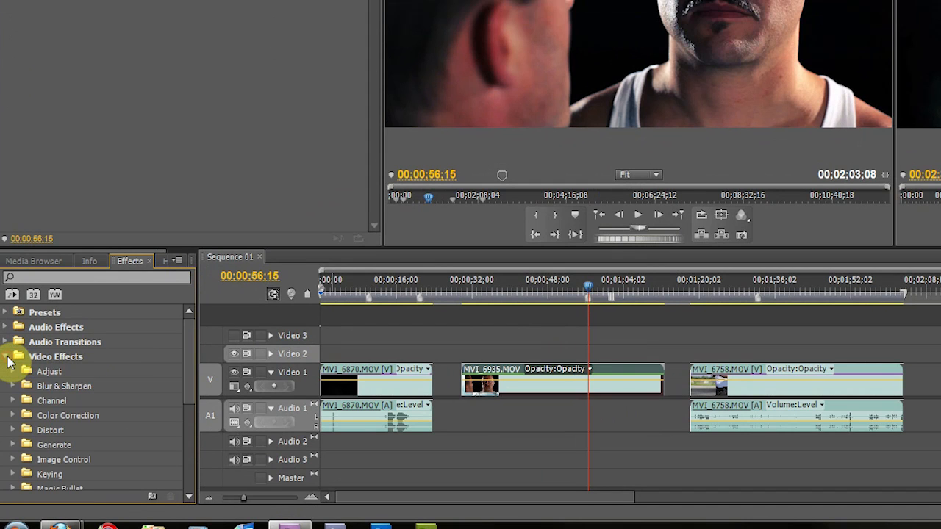
scroll(22, 375, down, 1)
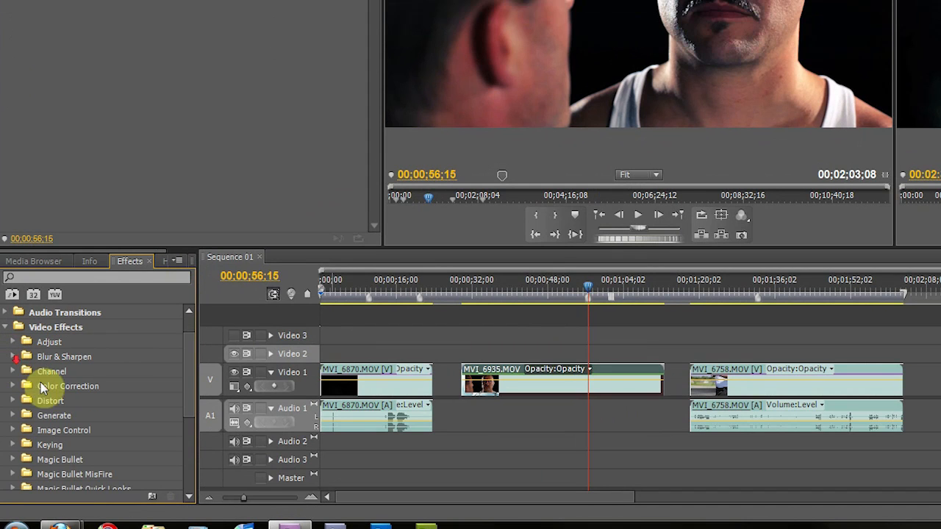
click(35, 385)
scroll(36, 368, down, 2)
scroll(51, 397, down, 3)
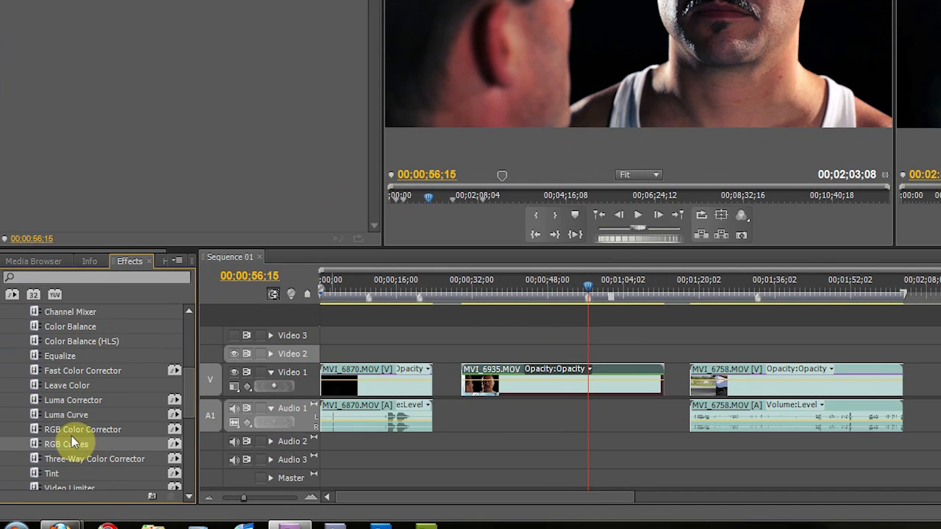
scroll(68, 441, down, 1)
scroll(73, 440, up, 1)
scroll(73, 383, up, 3)
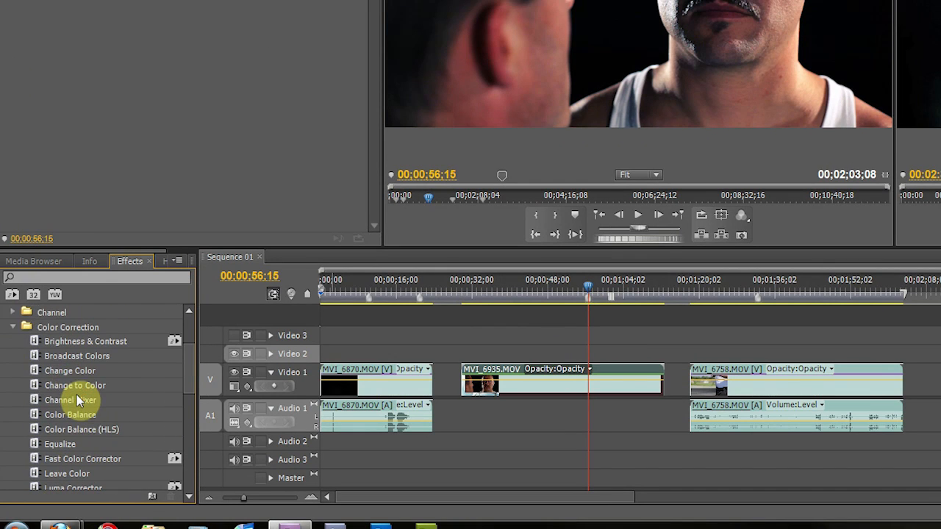
click(12, 327)
Search the effects for "leve" and apply the Levels effect to the MVI_6935 clip
click(65, 275)
text(le)
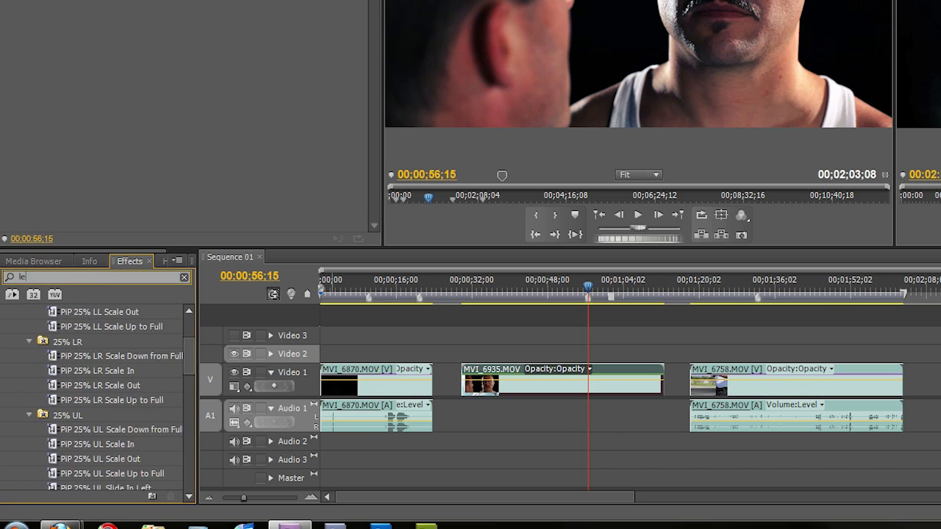
text(veks)
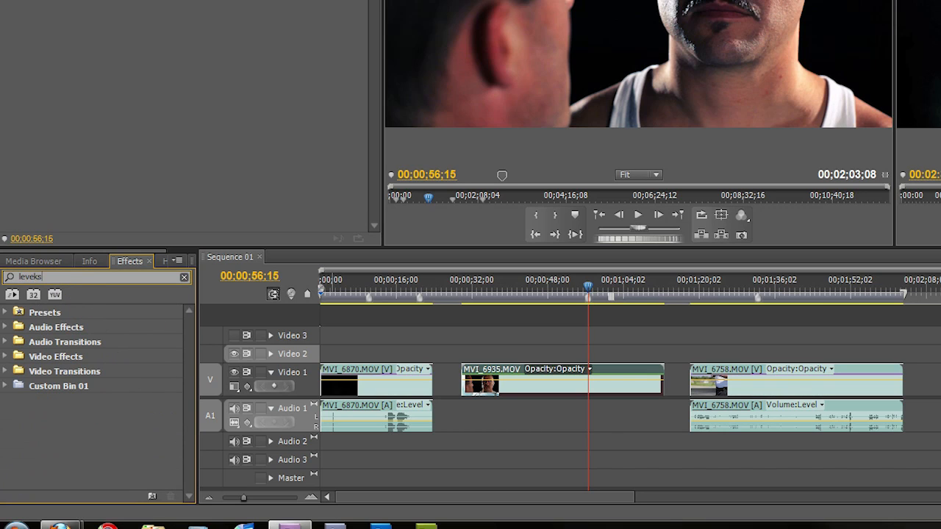
key(BackSpace)
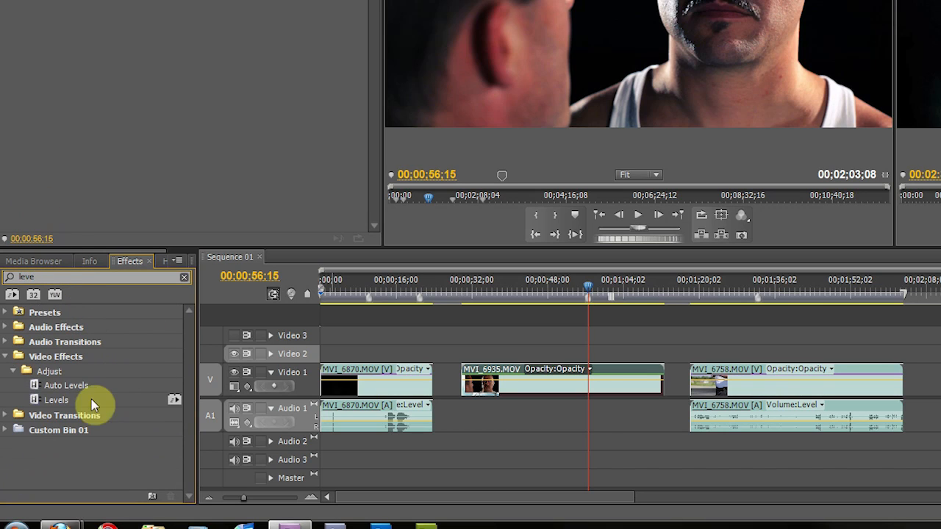
click(105, 13)
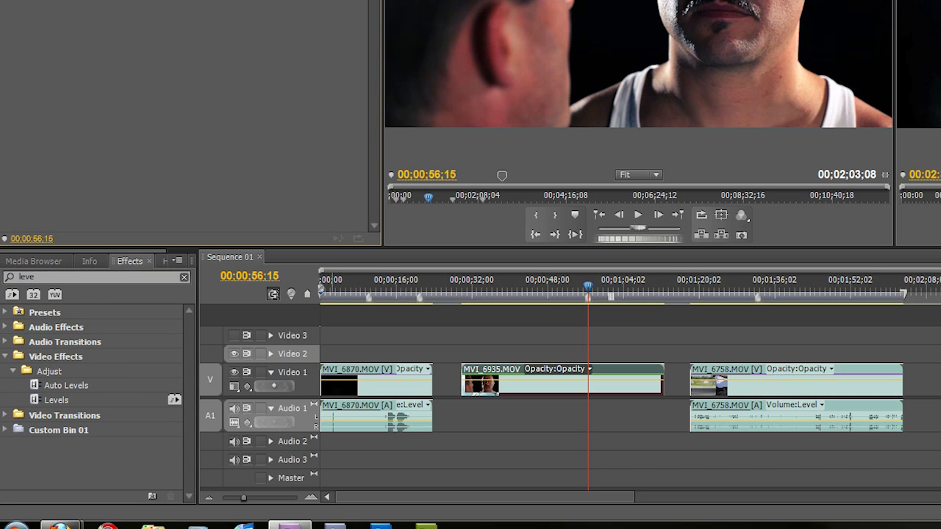
drag(52, 400, 81, 84)
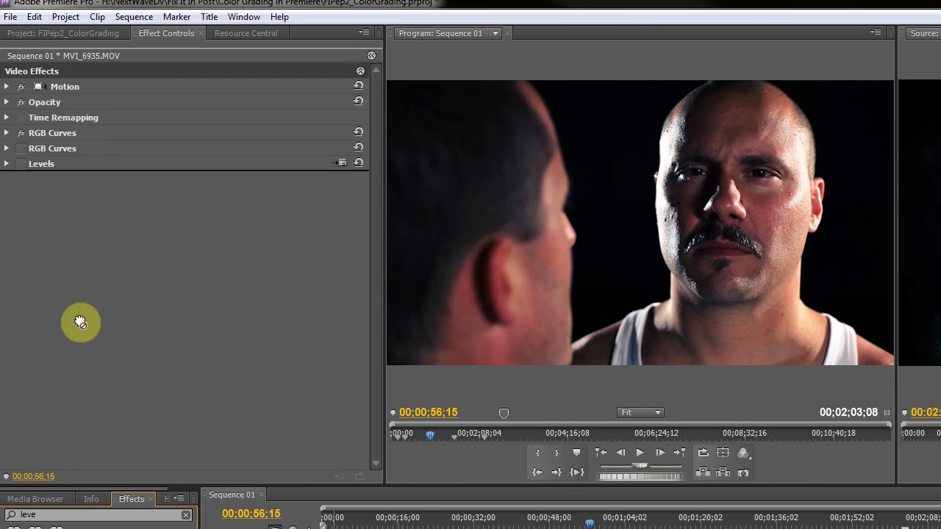
drag(80, 322, 45, 157)
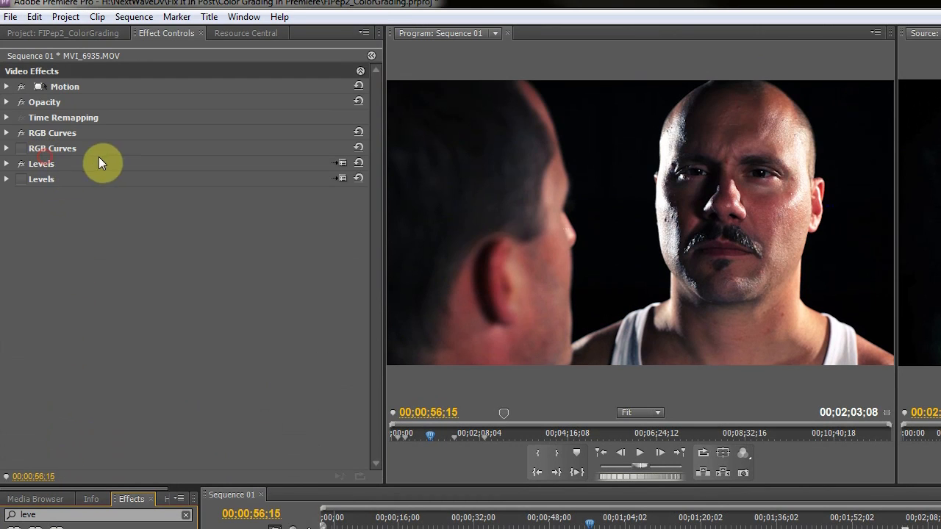
Expand the Levels effect and lower its RGB White Input Level to about 198 to brighten highlights
click(6, 163)
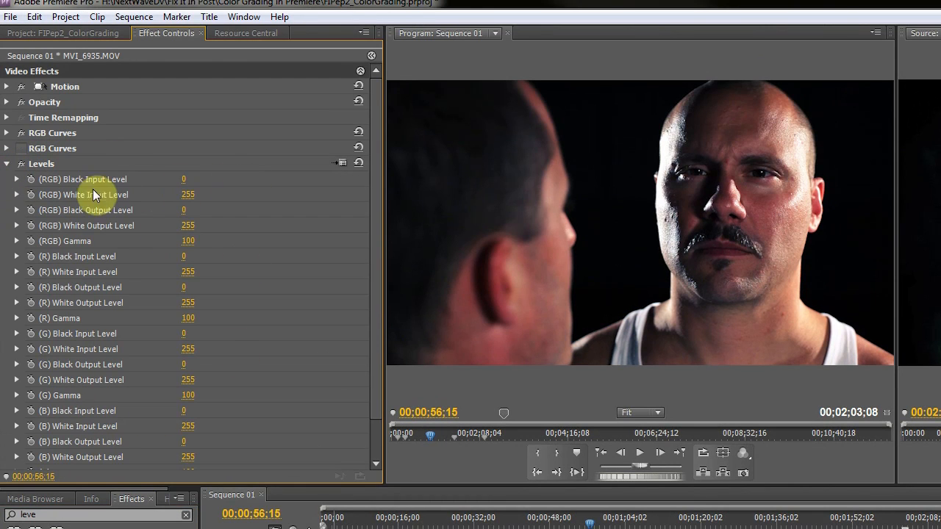
scroll(72, 234, down, 3)
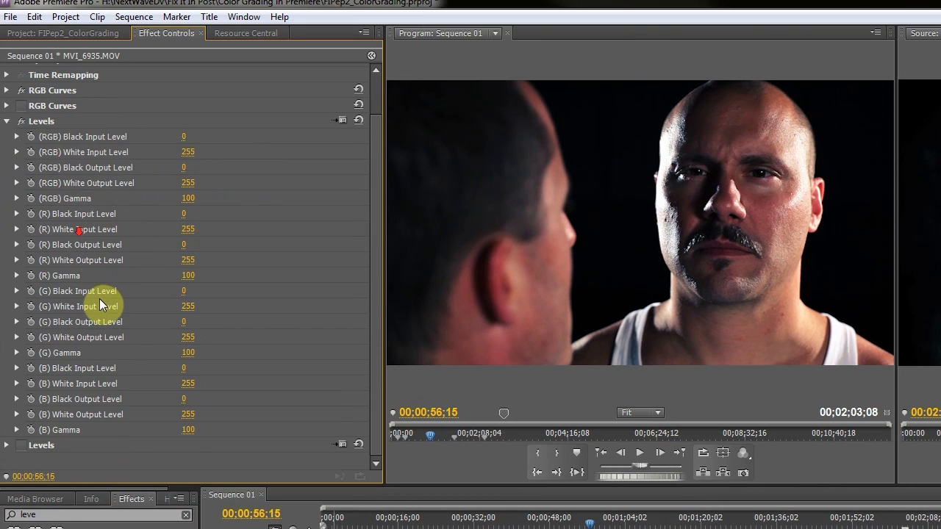
scroll(104, 293, up, 3)
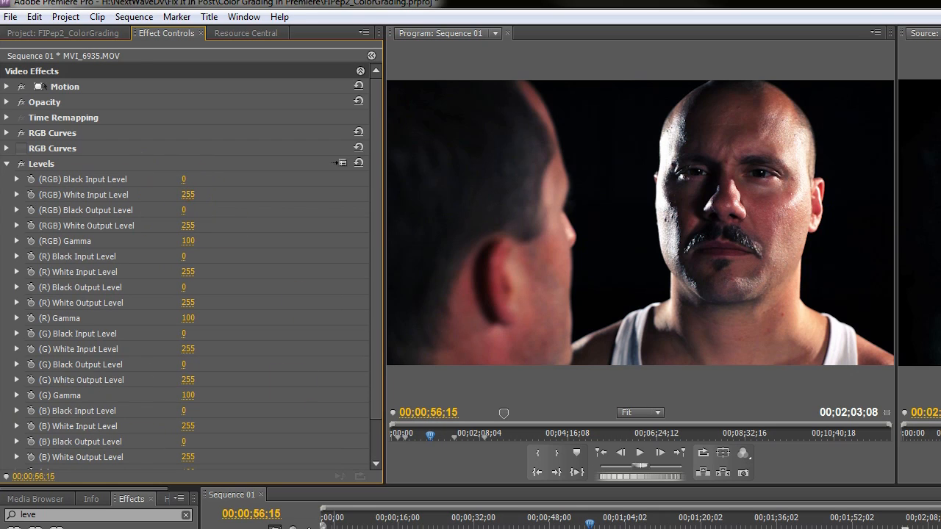
drag(188, 195, 142, 194)
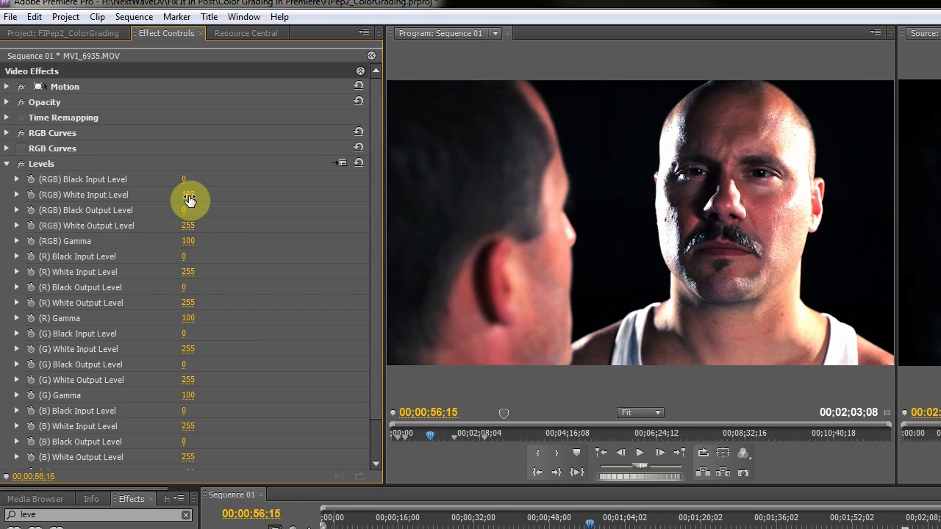
drag(189, 195, 192, 195)
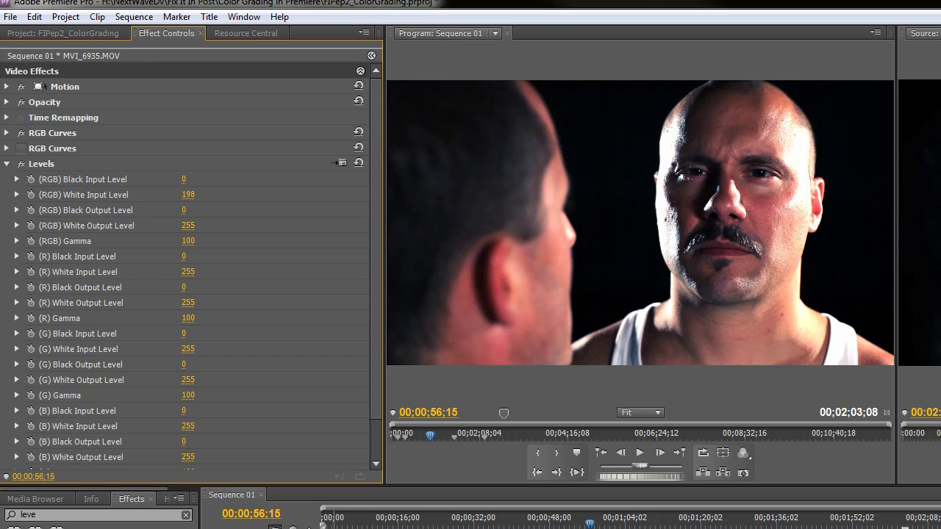
drag(189, 195, 185, 195)
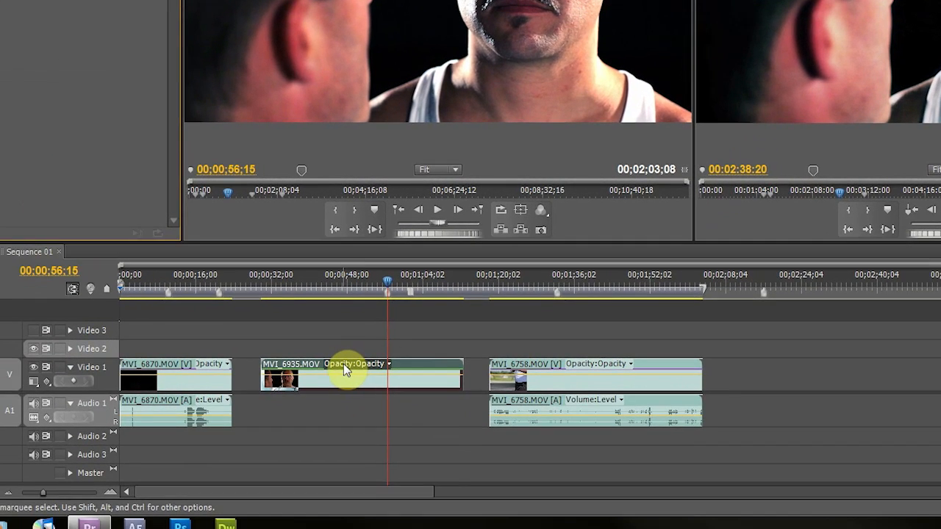
Paste a copy of the MVI_6935 clip onto Video 2 at the clip's start, then return the playhead to mid-shot
click(222, 488)
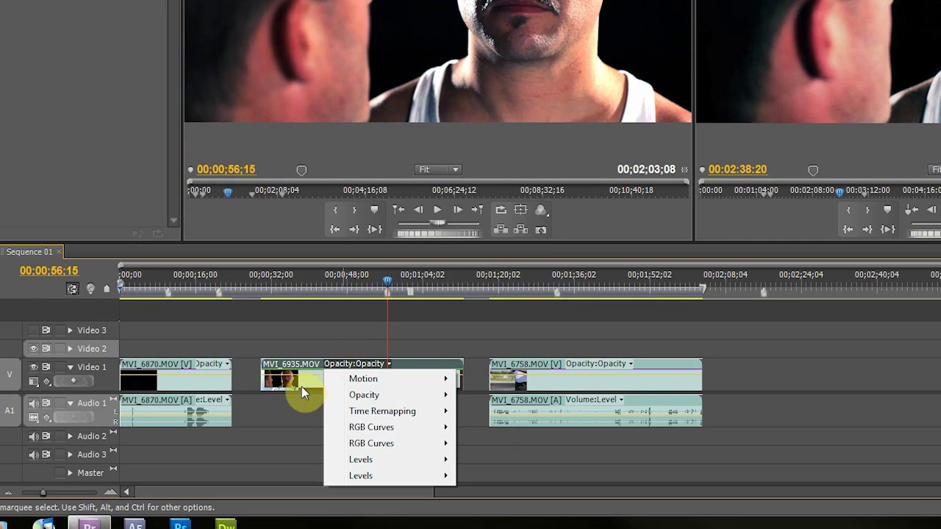
click(194, 508)
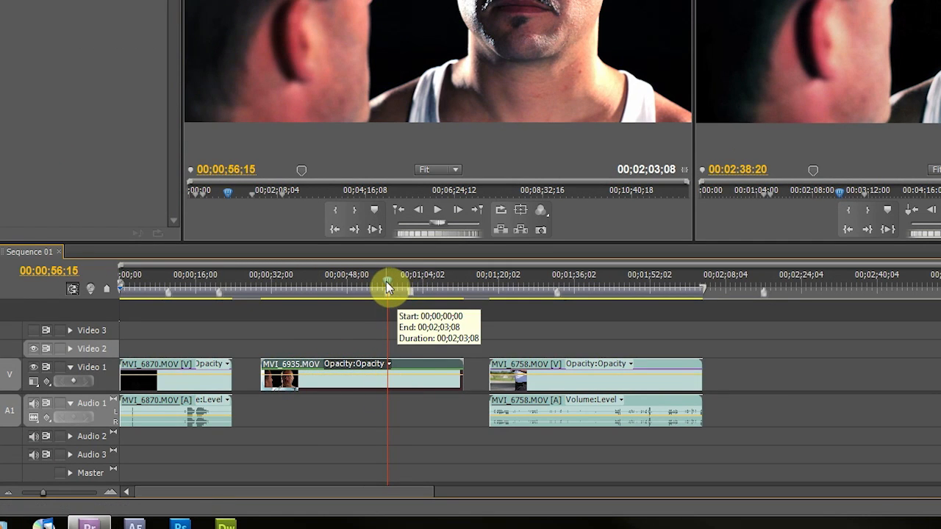
key(Page_Up)
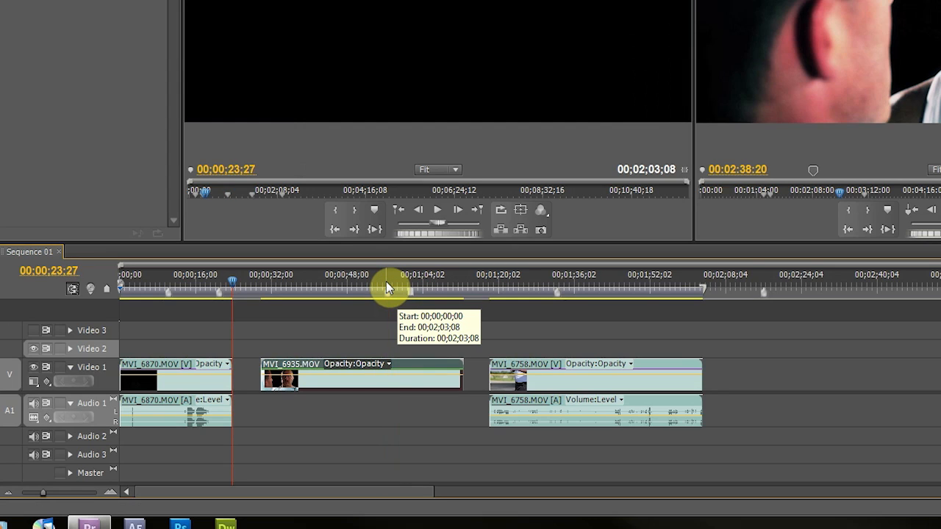
key(Page_Down)
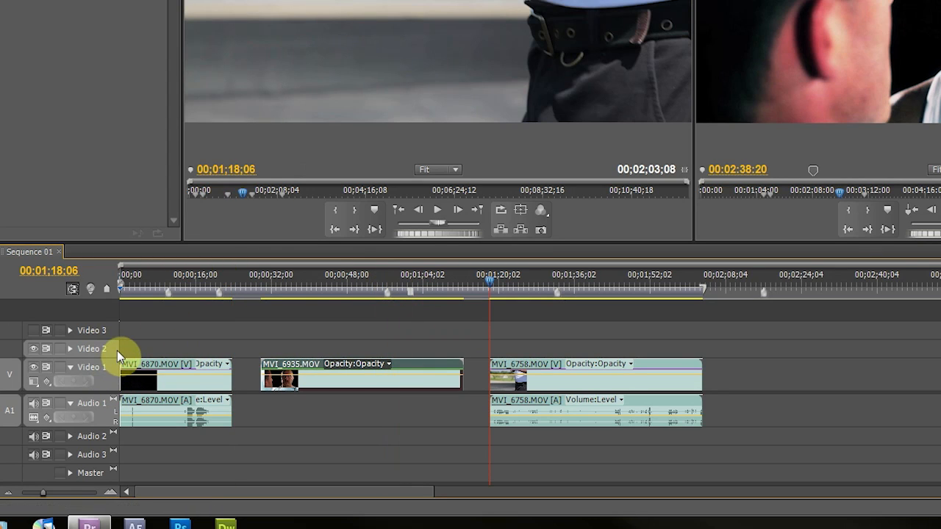
key(Page_Up)
key(Page_Up)
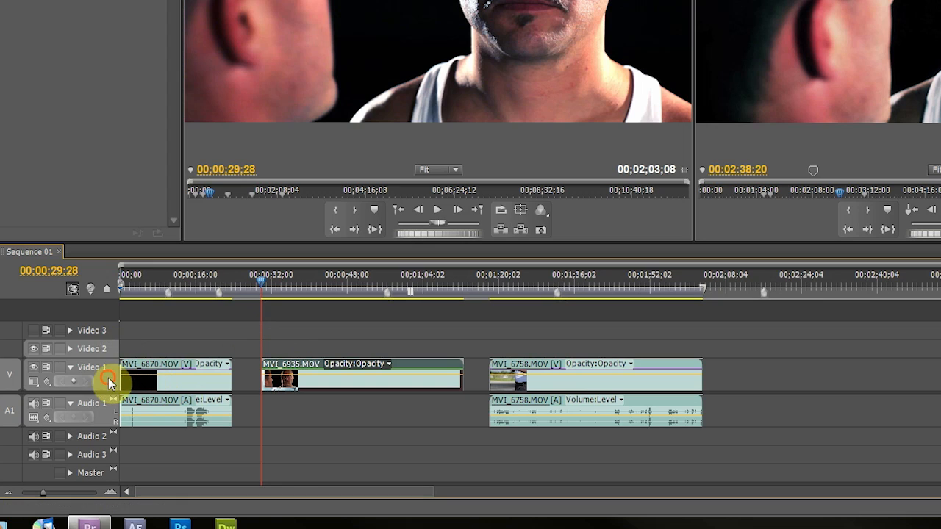
key(ctrl+v)
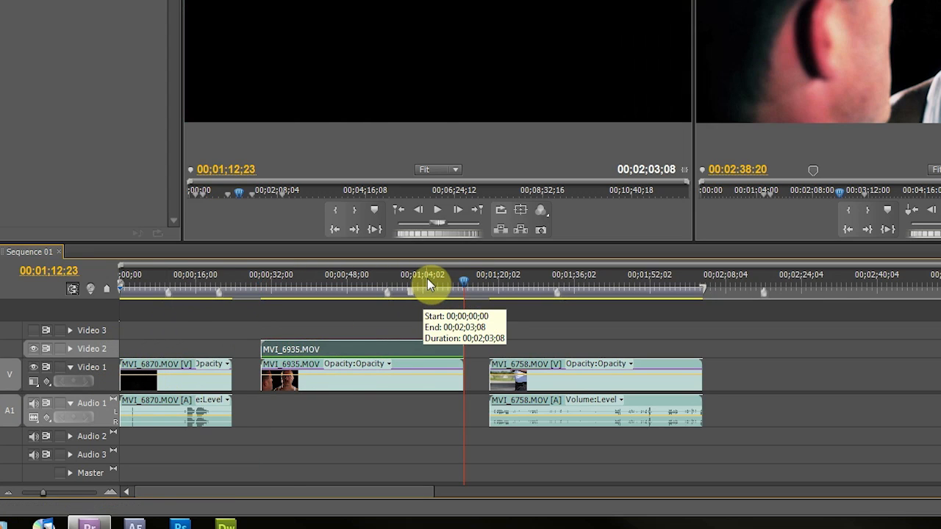
drag(462, 281, 387, 275)
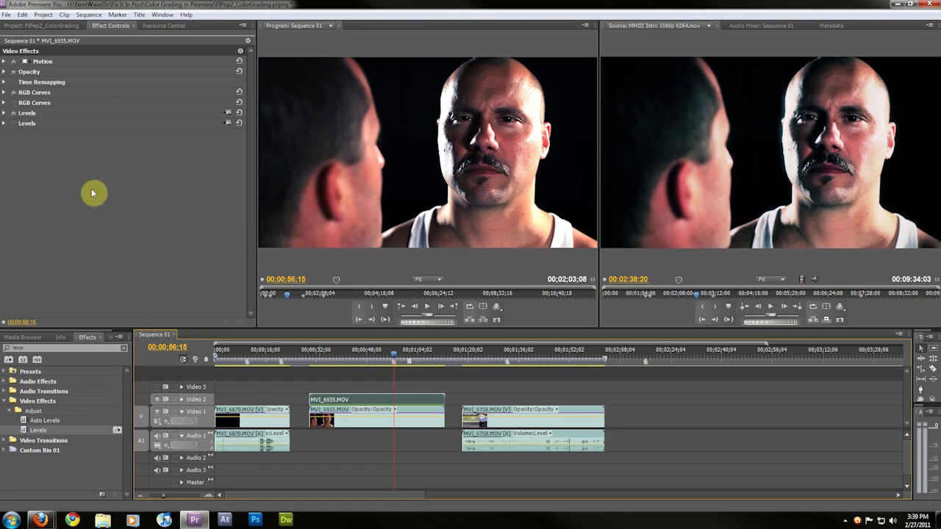
Try the Screen and then Linear Dodge (Add) blend modes in the clip's Opacity settings
click(7, 71)
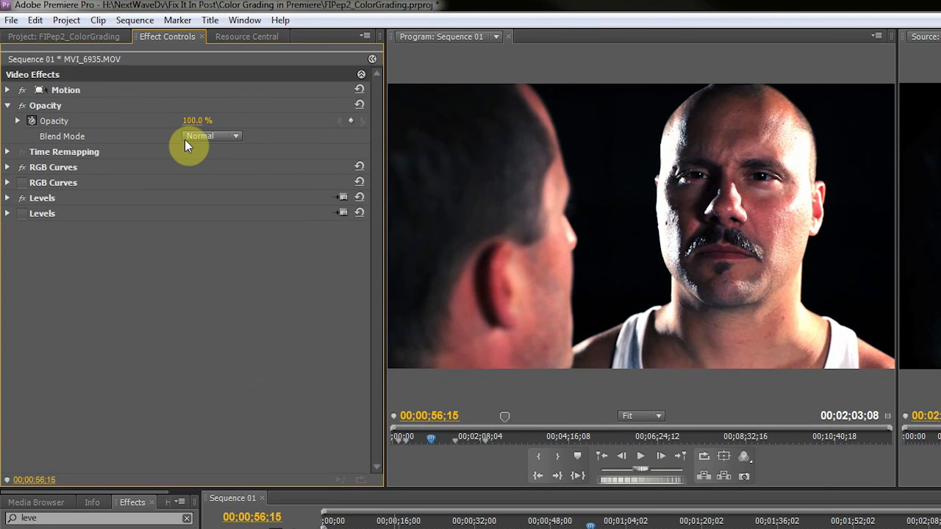
drag(194, 121, 226, 106)
click(227, 136)
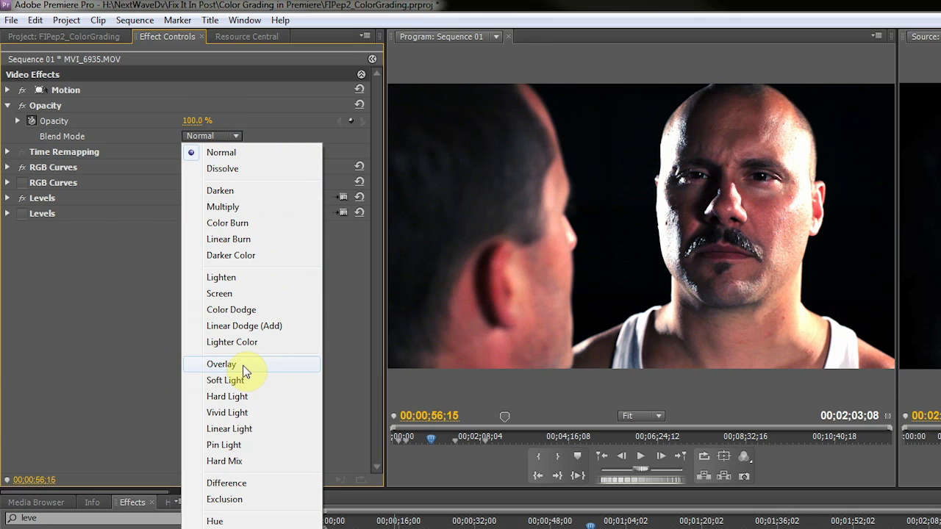
click(239, 294)
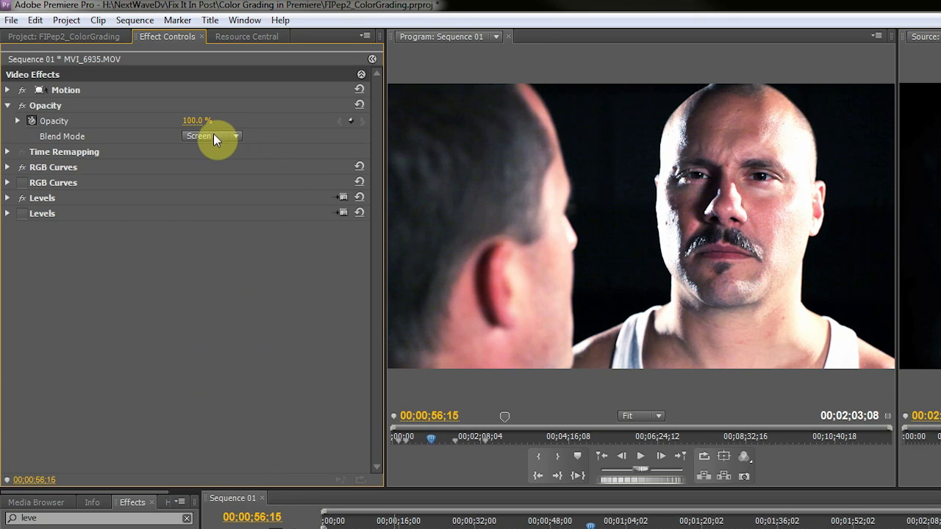
mouse_move(197, 124)
mouse_down()
mouse_move(123, 123)
mouse_move(196, 123)
mouse_up()
click(215, 138)
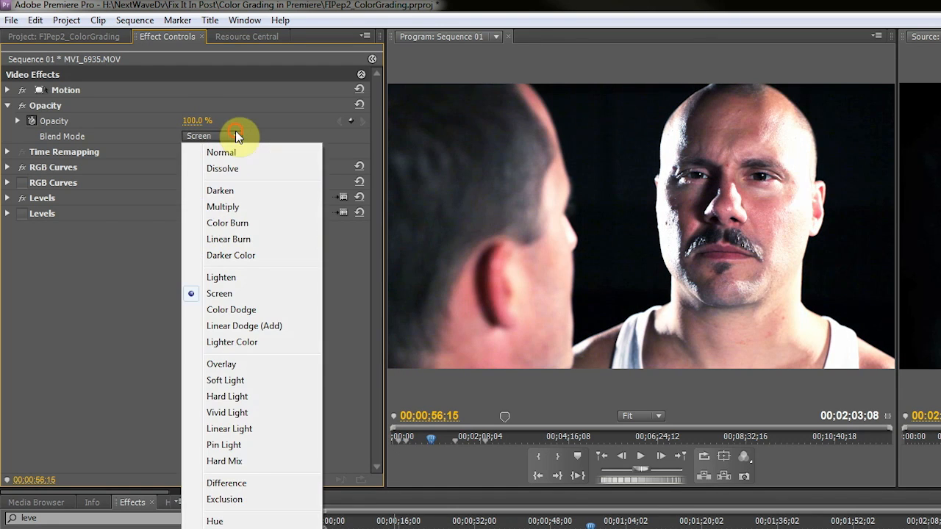
click(268, 325)
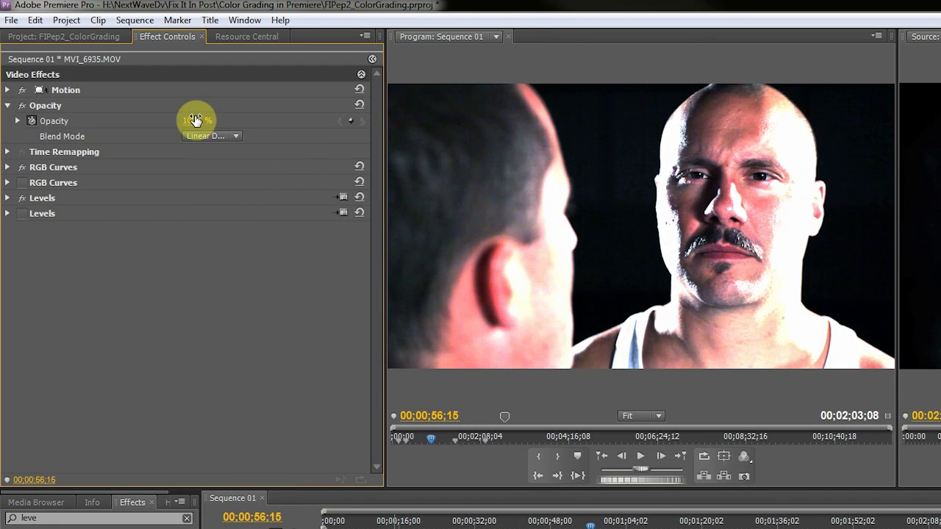
Set the opacity to 0%, switch the blend mode to Overlay and raise the opacity again
drag(204, 121, 131, 123)
click(236, 136)
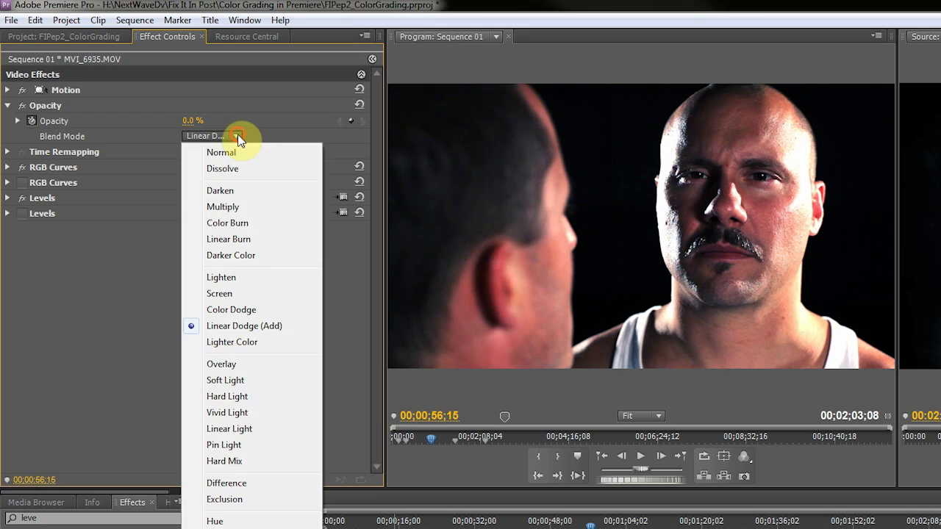
click(244, 365)
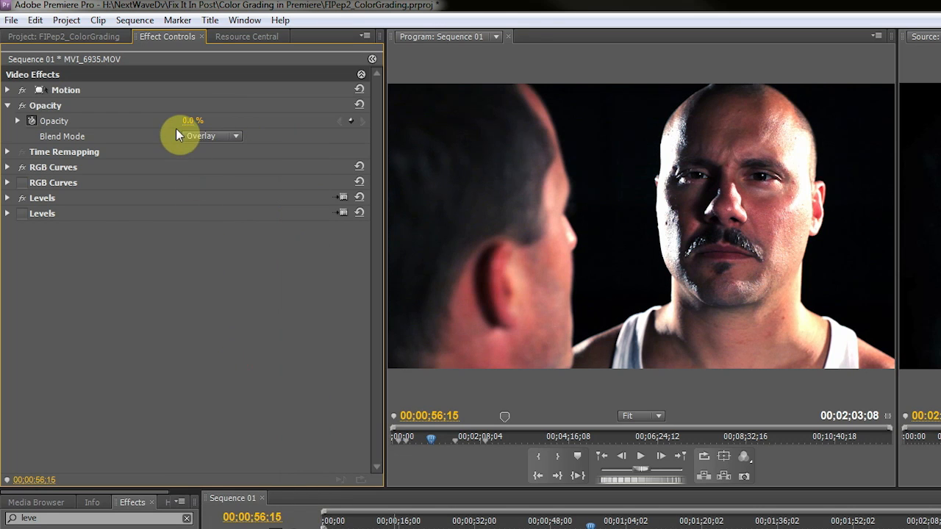
drag(193, 121, 218, 120)
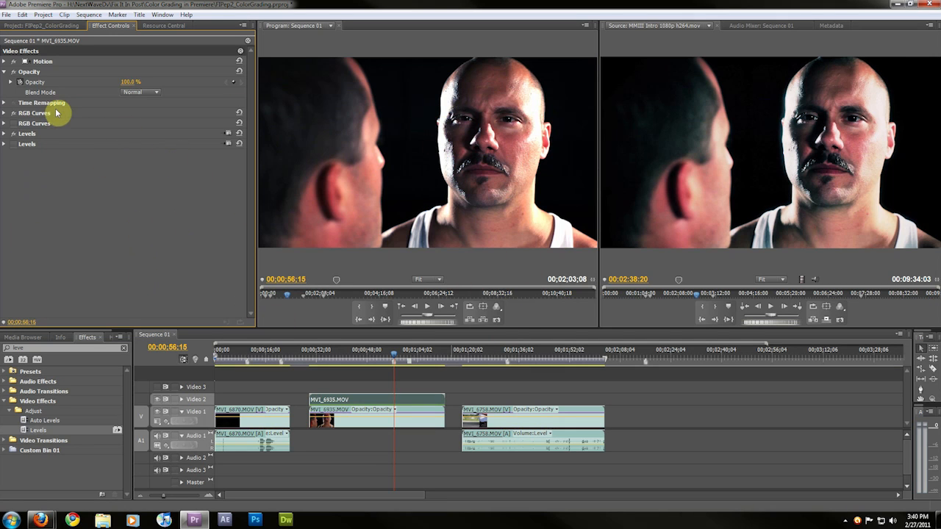
Clear the effects search and apply Camera Blur from Blur & Sharpen to the clip
click(16, 348)
key(BackSpace)
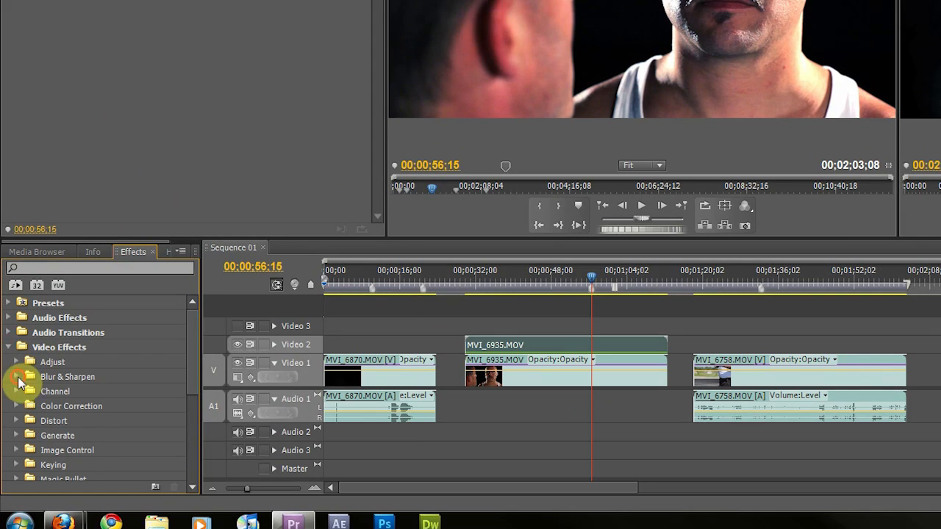
click(18, 377)
scroll(42, 390, down, 2)
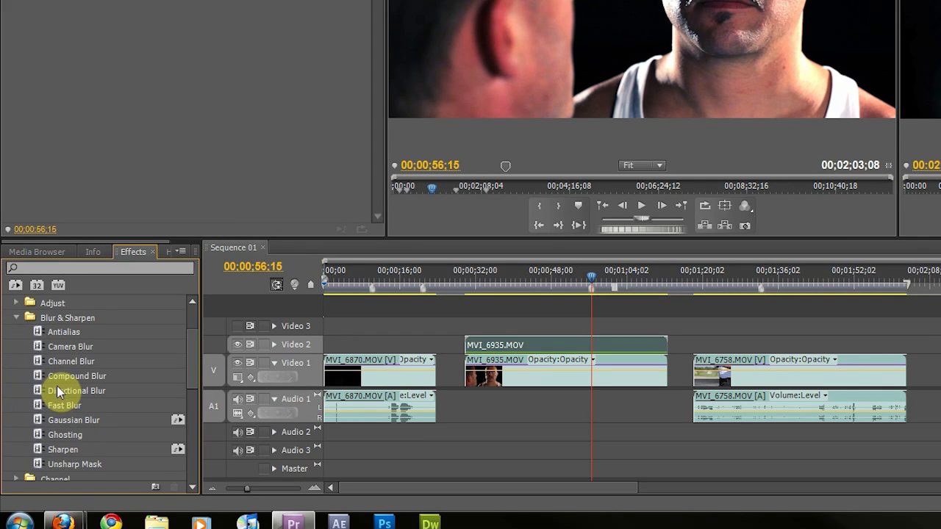
scroll(56, 385, down, 2)
scroll(58, 368, up, 1)
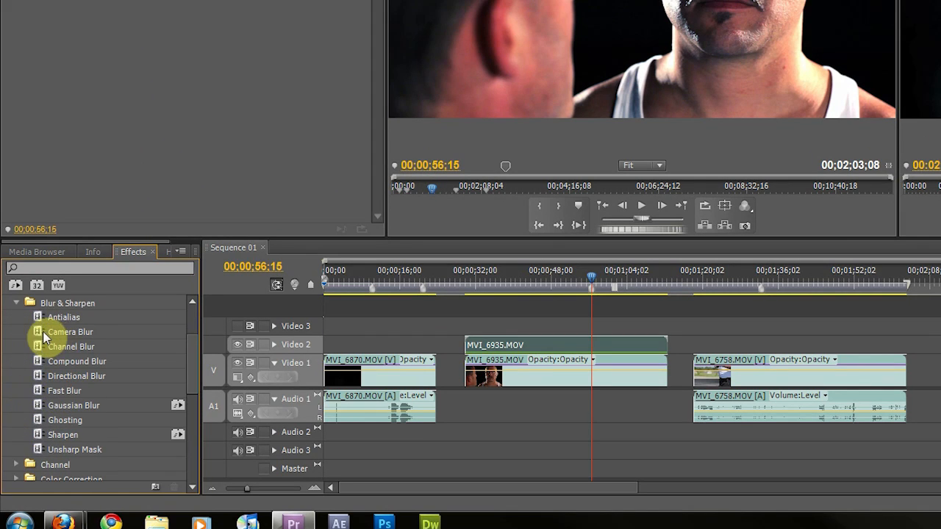
drag(43, 331, 66, 33)
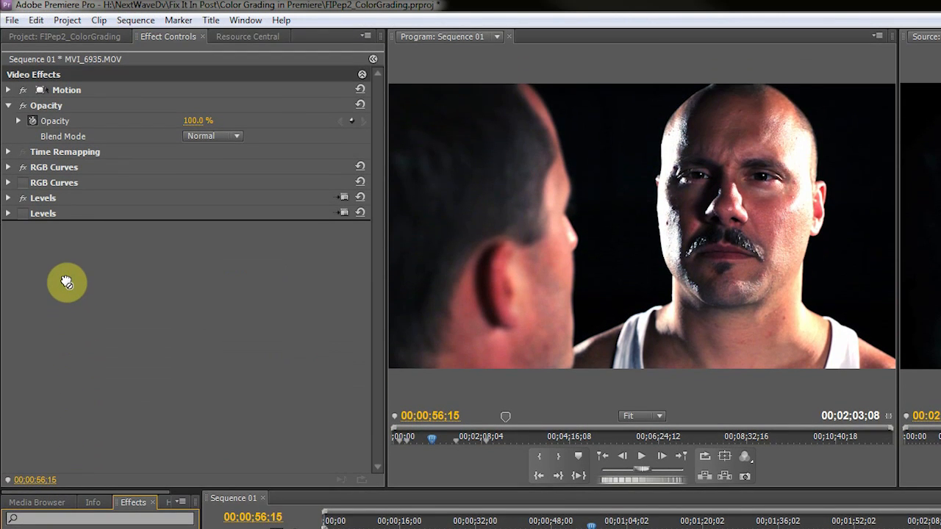
drag(66, 282, 67, 282)
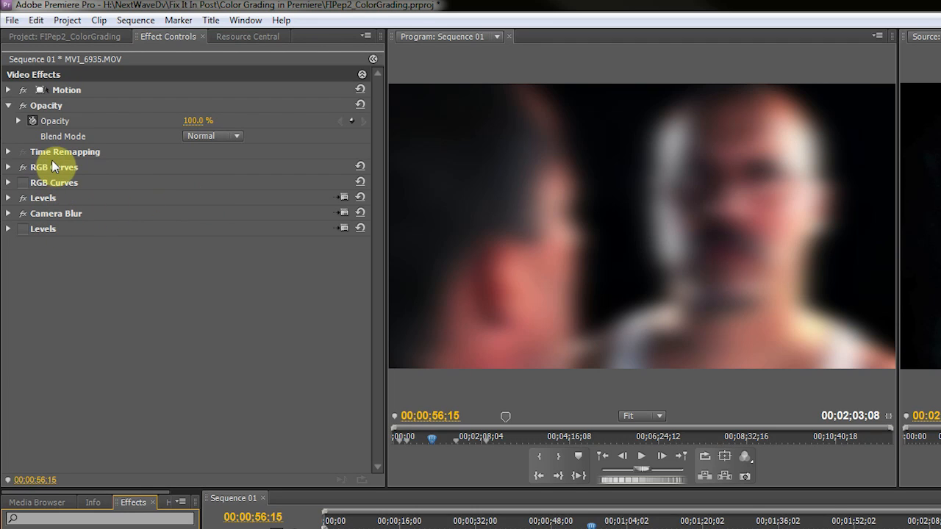
Expand the Camera Blur settings and set the duplicate clip's blend mode to Screen
click(8, 214)
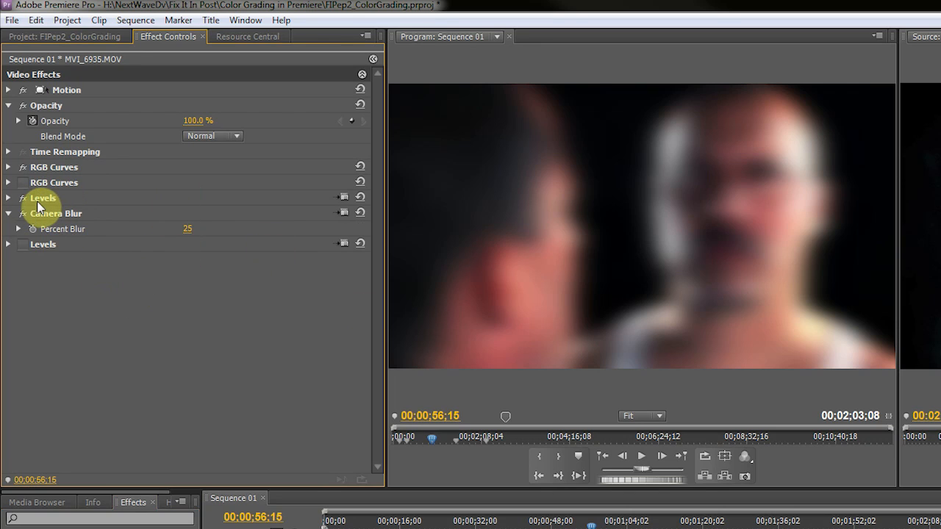
click(221, 135)
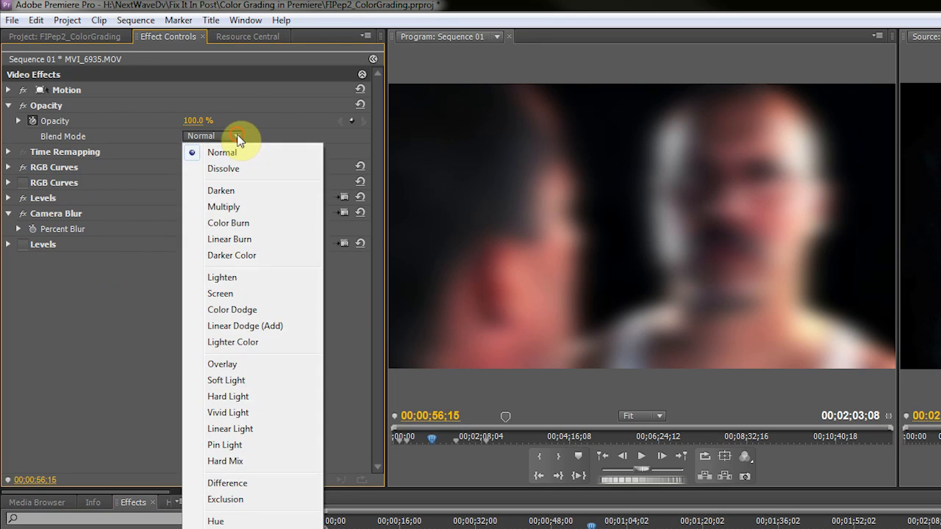
click(246, 292)
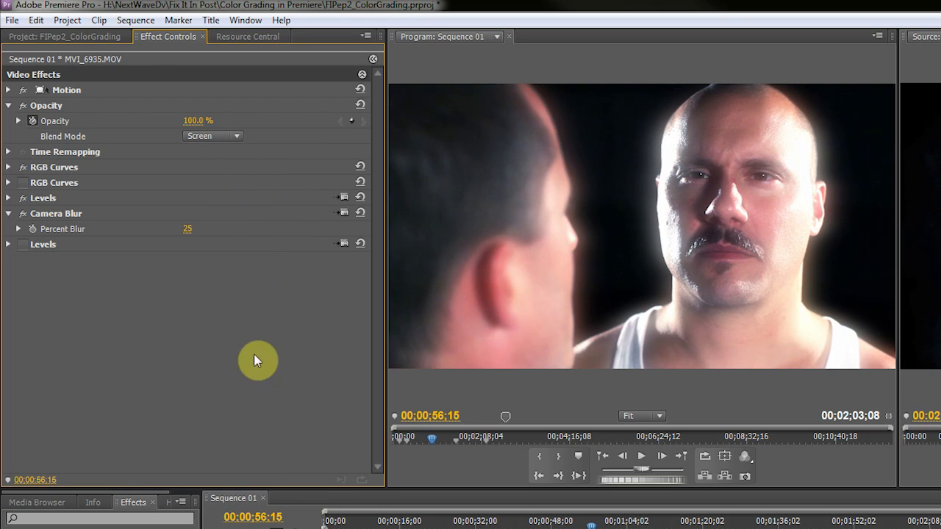
click(192, 121)
mouse_move(192, 121)
mouse_down()
mouse_move(159, 121)
mouse_move(194, 121)
mouse_up()
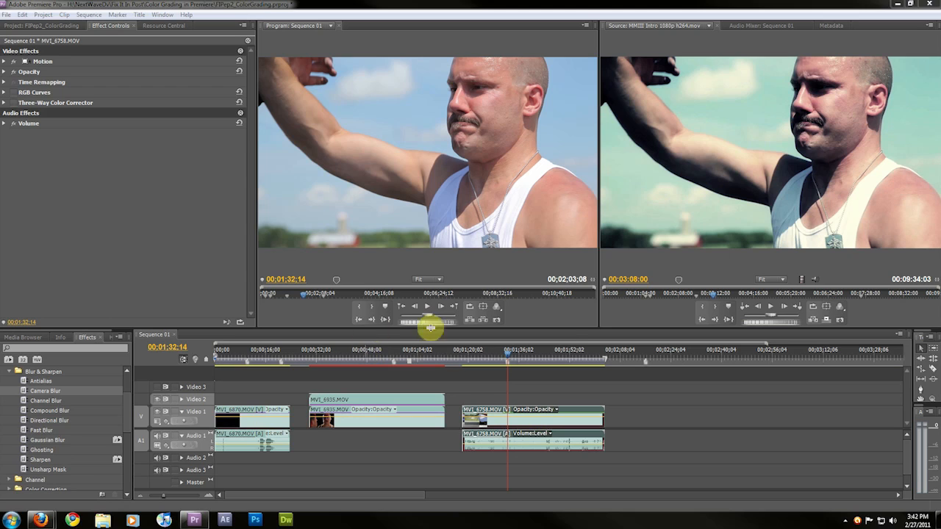
Switch the RGB Curves and Three-Way Color Corrector effects back on for the MVI_6758 clip
click(46, 104)
click(37, 93)
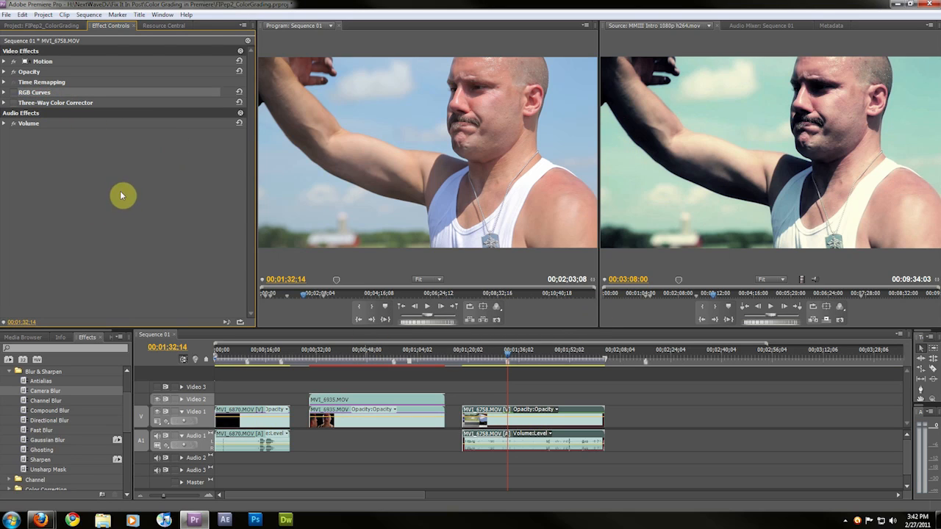
click(13, 92)
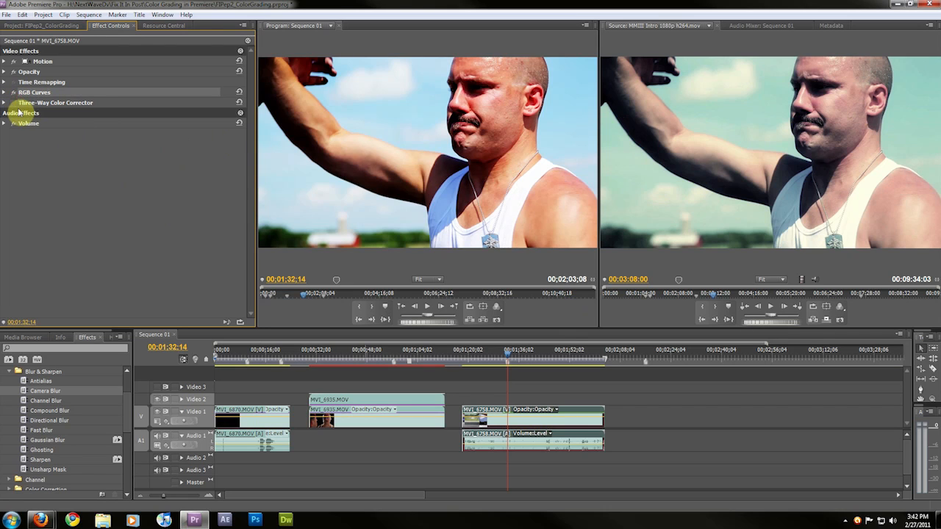
click(13, 103)
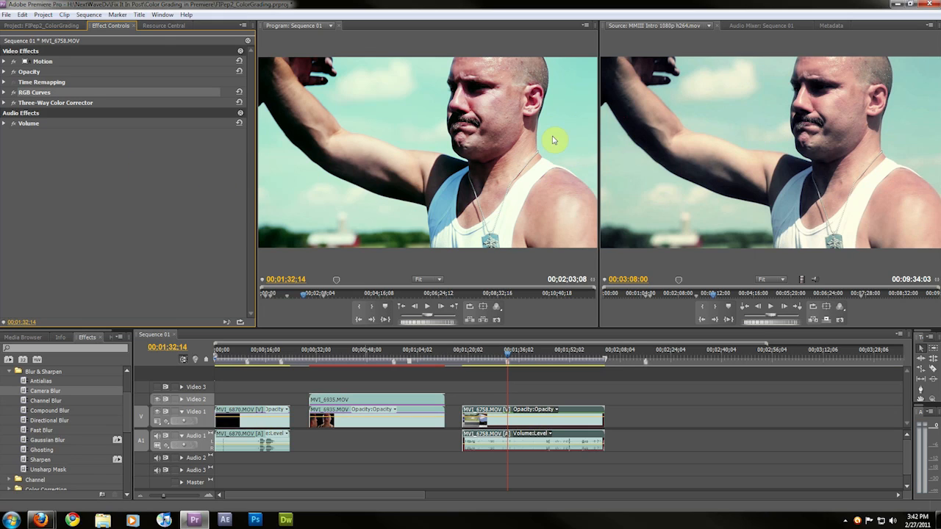
Review the Three-Way Color Corrector and RGB Curves settings on the MVI_6758 clip
click(44, 104)
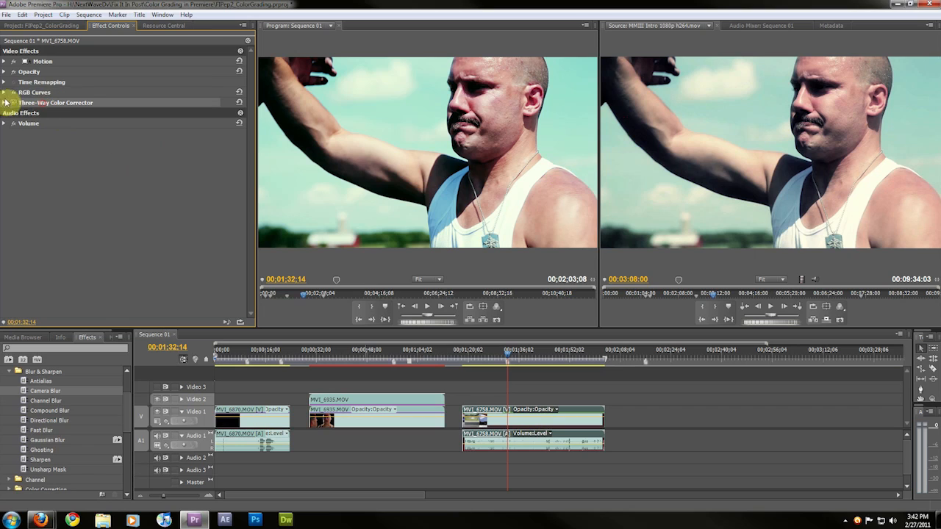
click(4, 103)
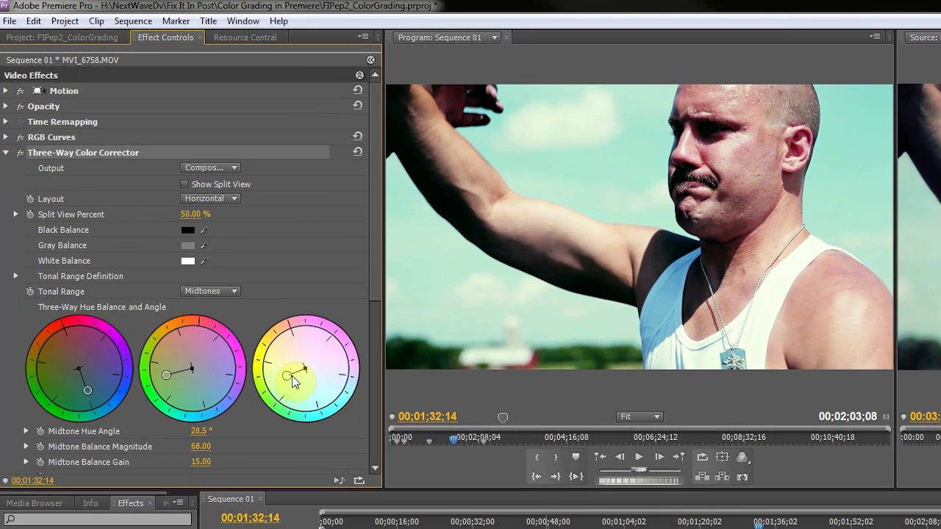
scroll(48, 208, down, 2)
scroll(72, 306, down, 1)
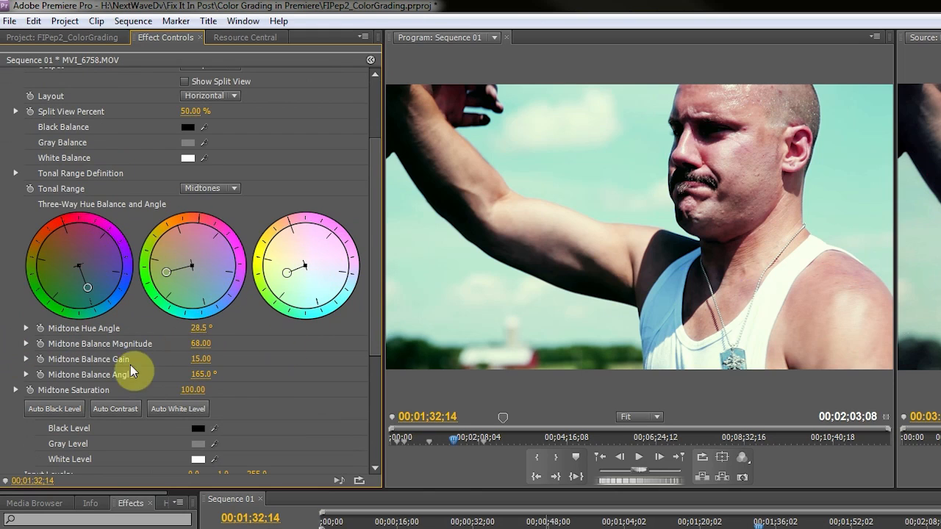
scroll(6, 327, up, 3)
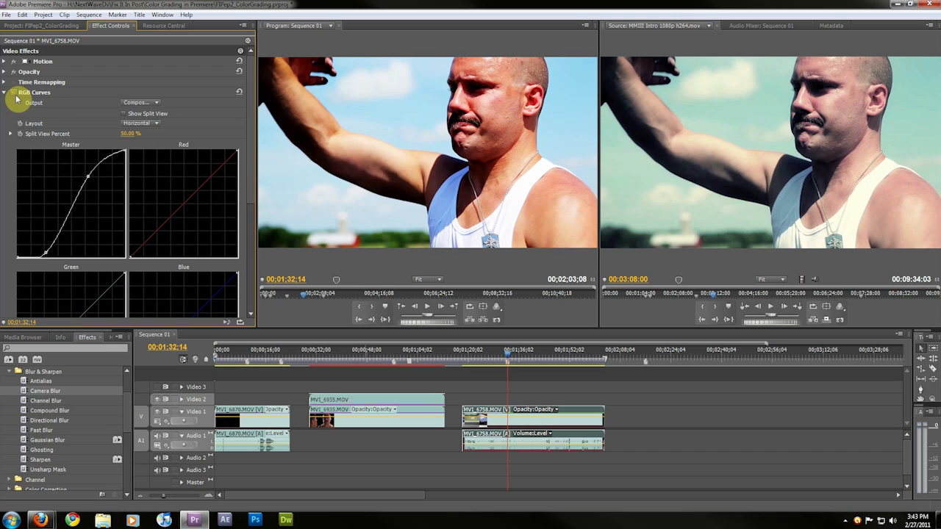
click(16, 96)
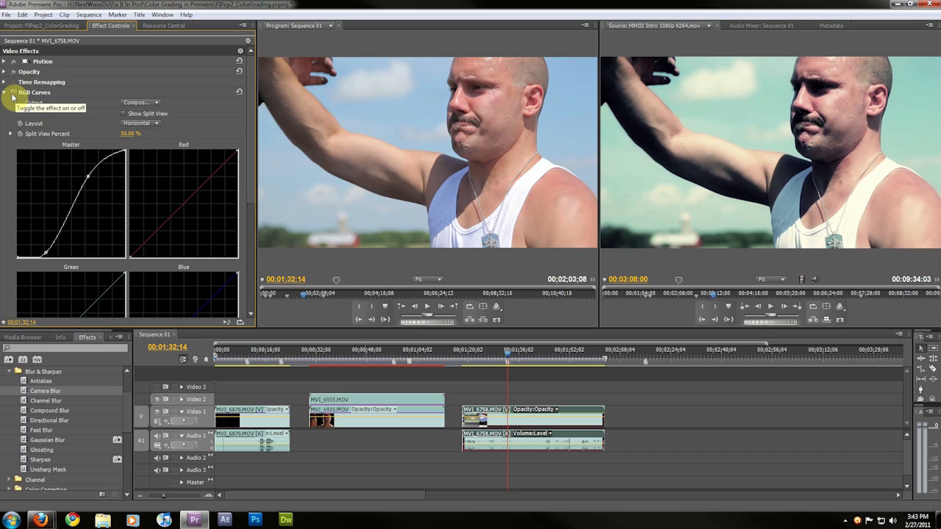
click(14, 96)
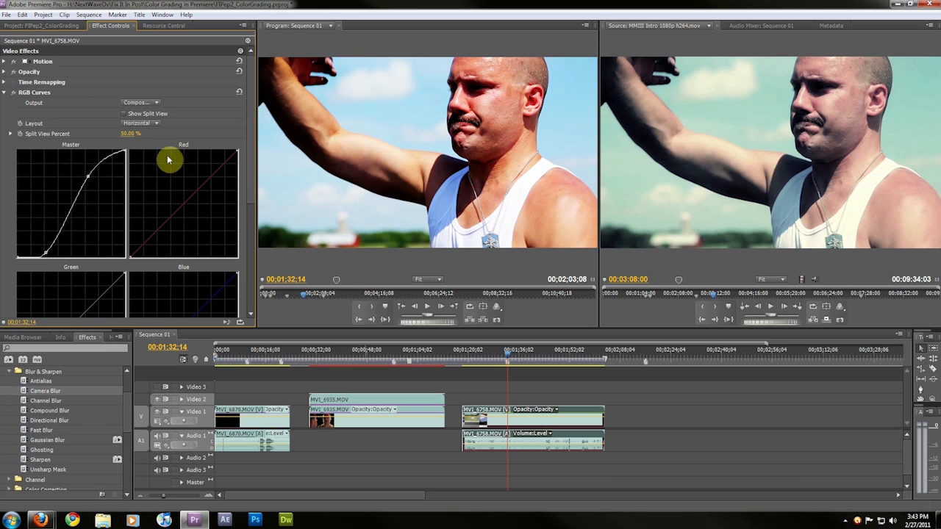
click(15, 96)
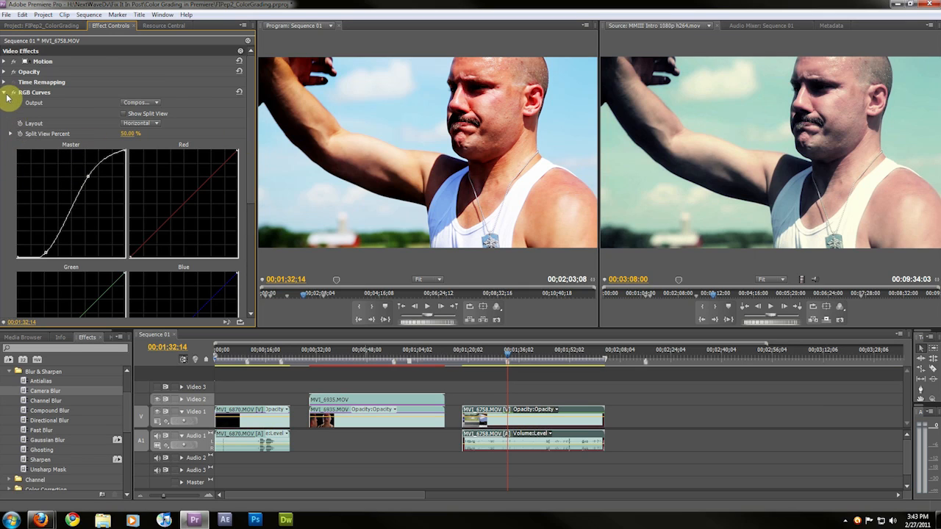
scroll(21, 140, down, 3)
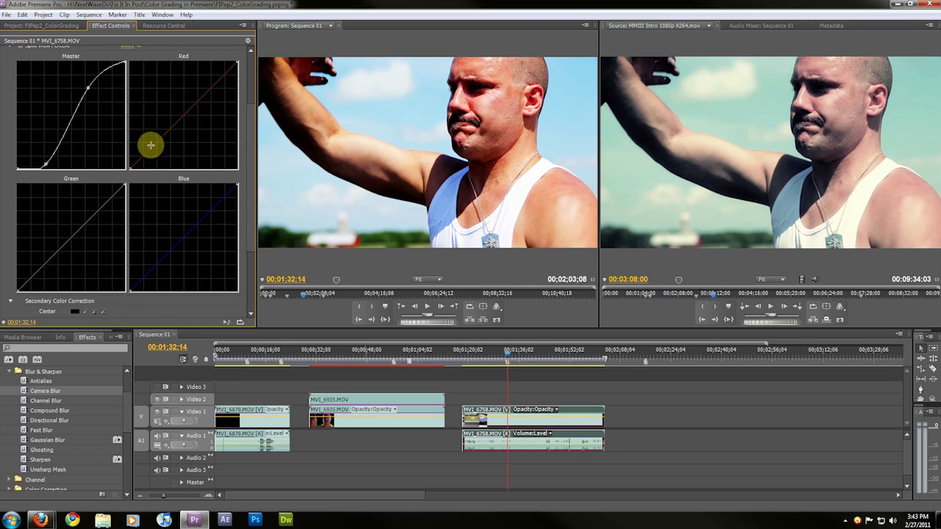
scroll(103, 227, up, 3)
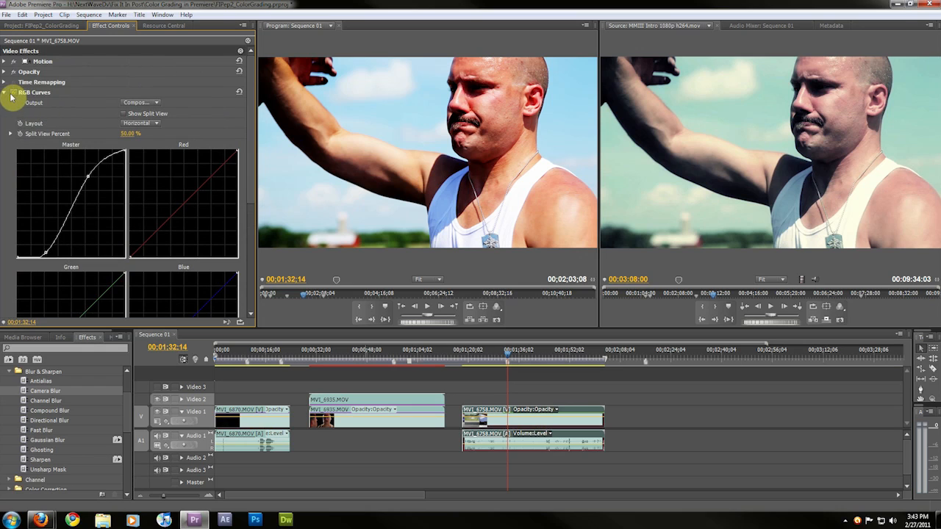
click(5, 93)
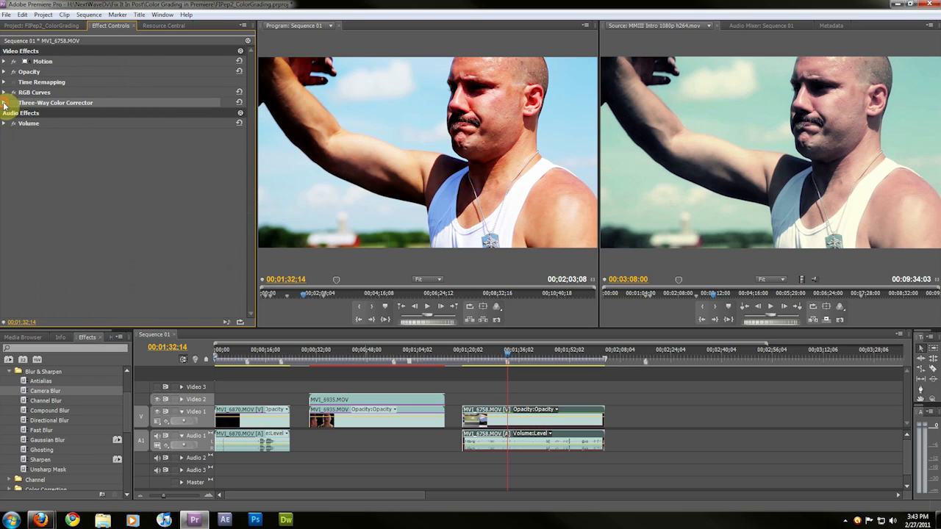
Paste a copied Three-Way Color Corrector onto the MVI_6758 clip
click(5, 103)
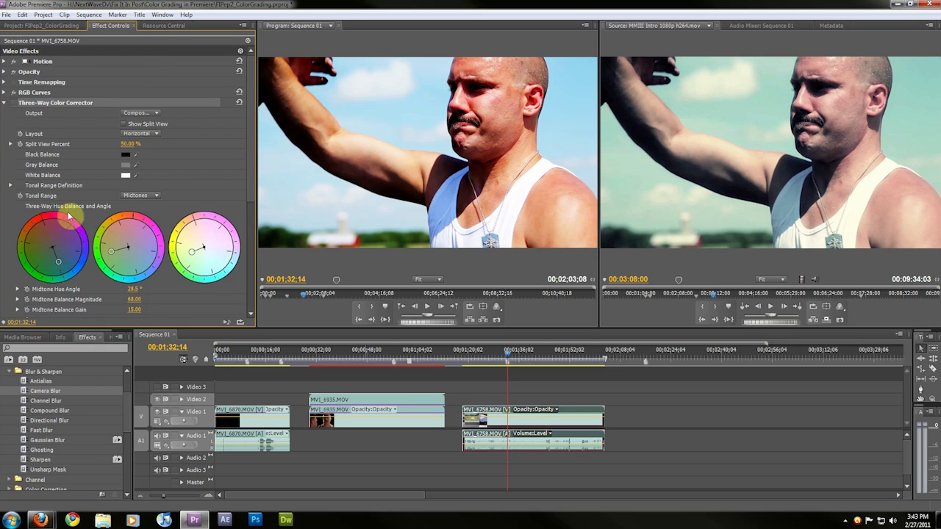
click(4, 103)
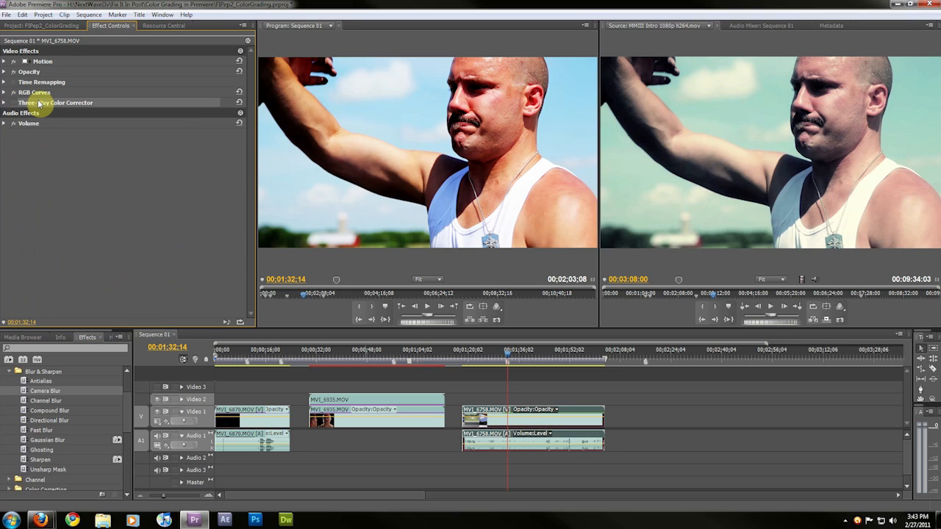
key(ctrl+v)
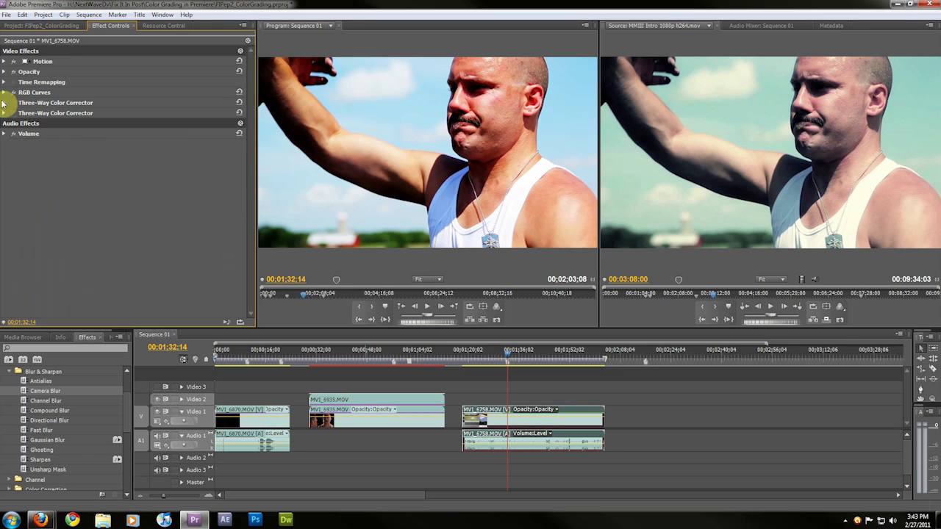
Reset the Three-Way Color Corrector and set its tonal range to Master
click(6, 104)
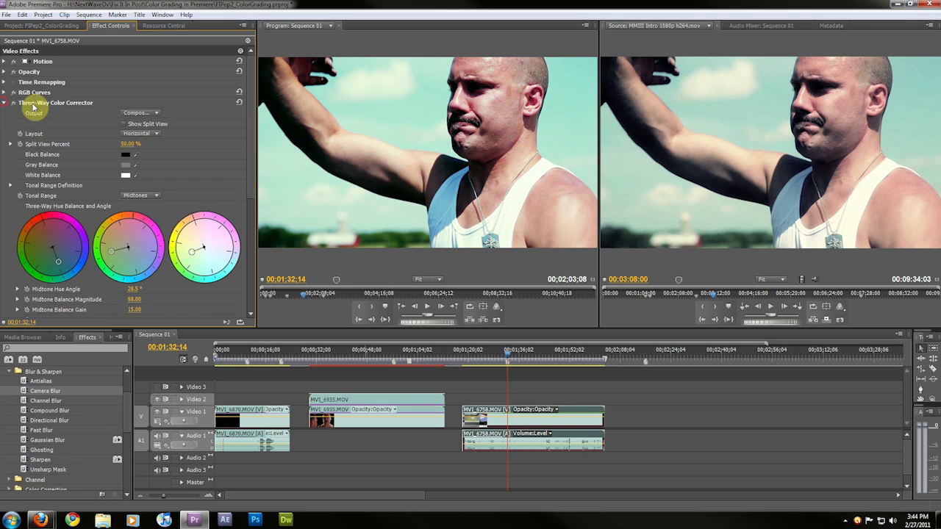
click(237, 103)
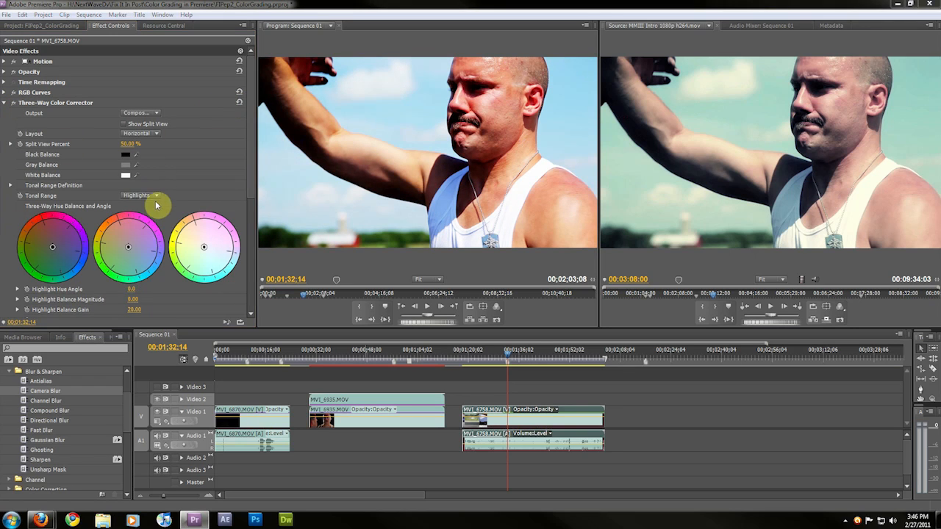
click(156, 197)
click(153, 207)
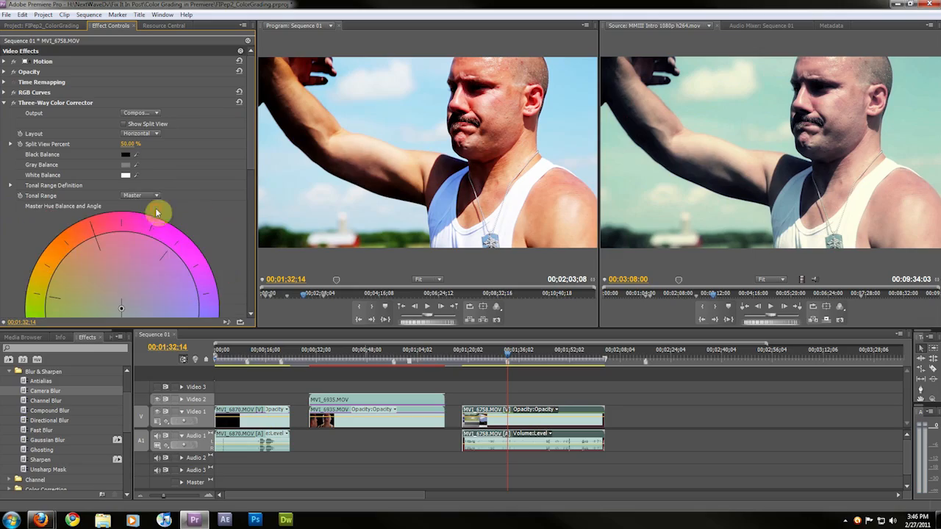
Examine the Master hue balance wheel of the Three-Way Color Corrector
scroll(13, 314, down, 3)
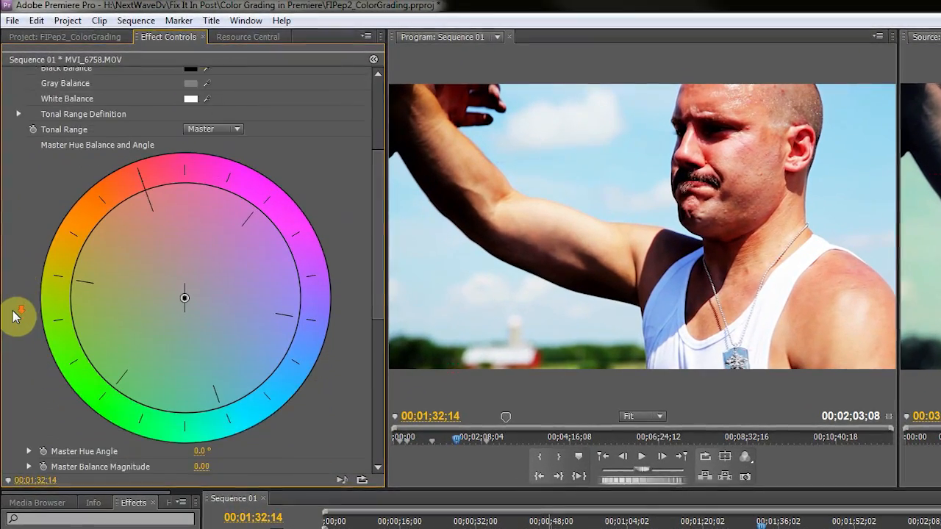
scroll(13, 314, up, 3)
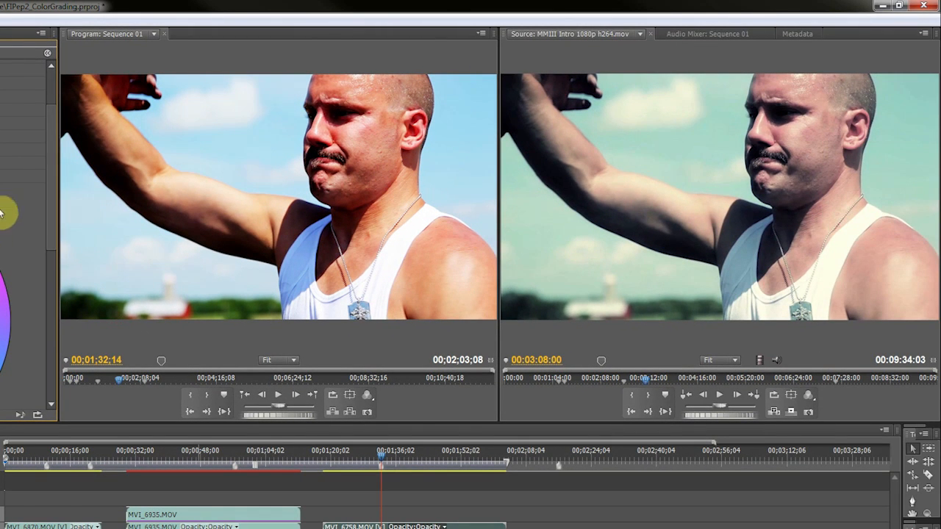
scroll(10, 174, down, 4)
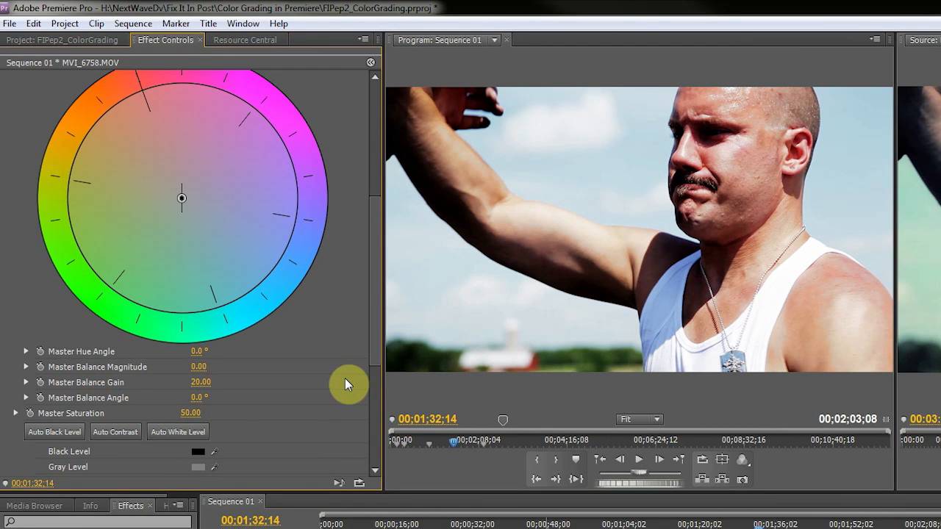
scroll(373, 364, up, 5)
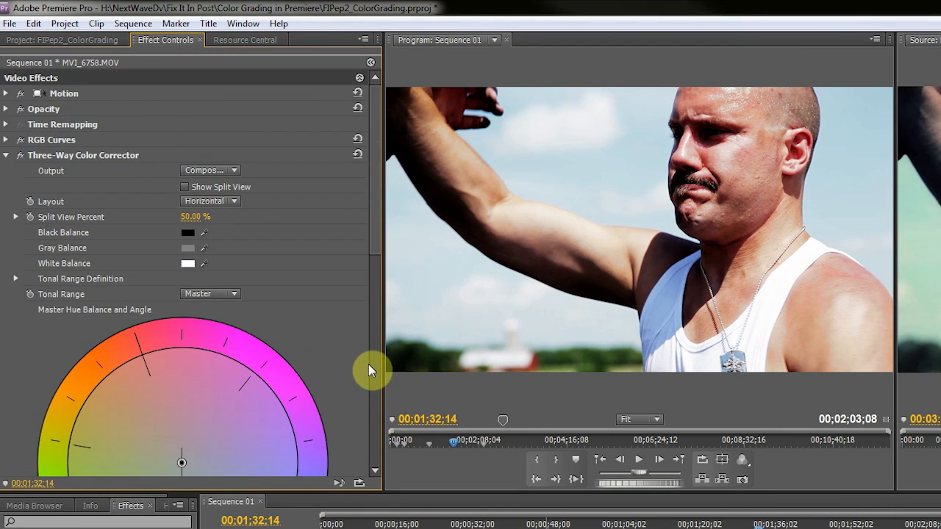
scroll(368, 364, down, 2)
scroll(369, 364, up, 2)
scroll(227, 394, down, 4)
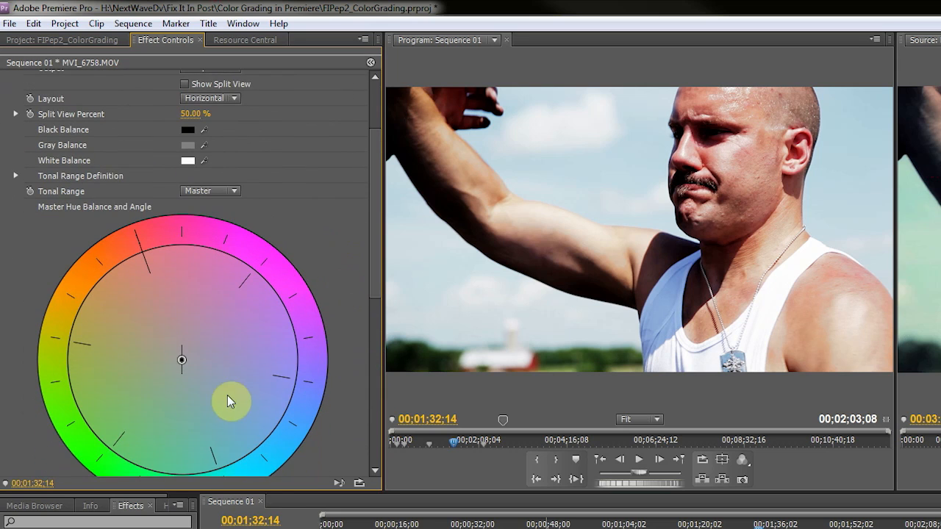
drag(183, 365, 194, 412)
drag(143, 389, 213, 399)
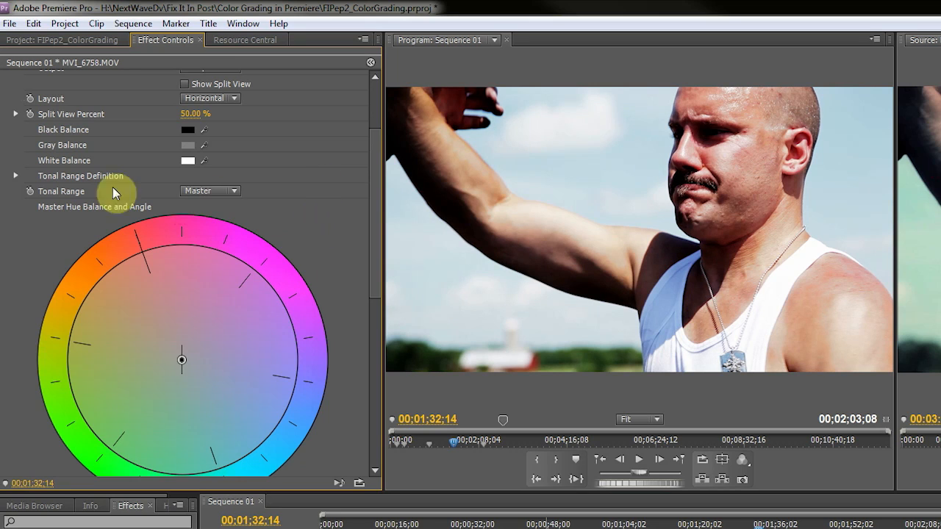
scroll(353, 243, down, 2)
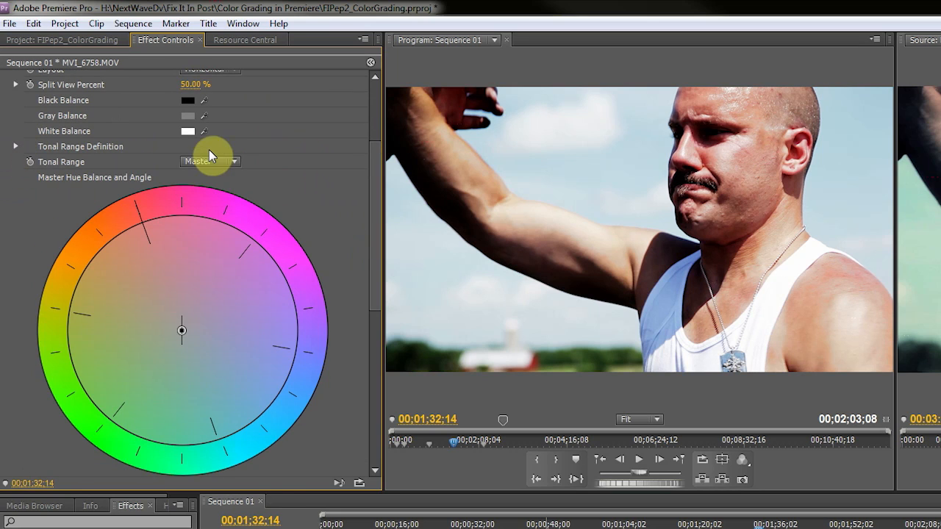
Step the Three-Way Color Corrector's tonal range through Shadows and Midtones to Highlights
click(231, 161)
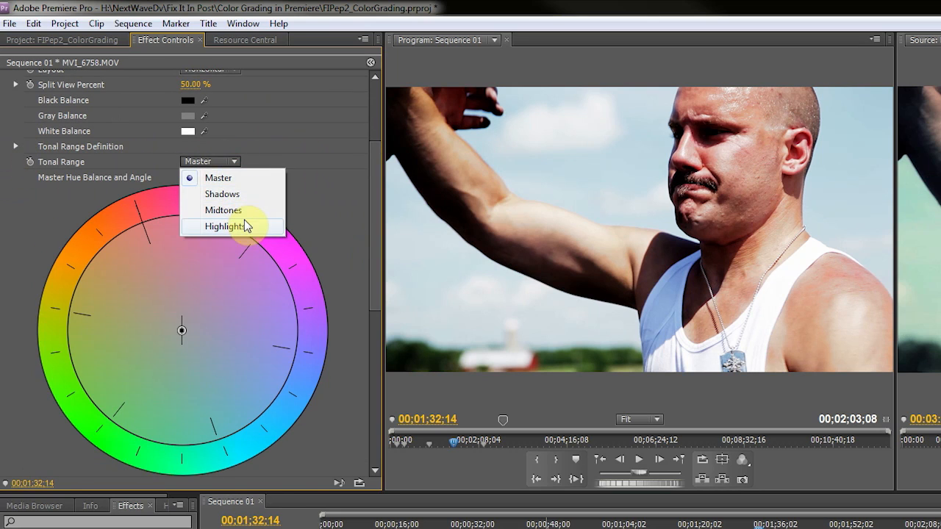
click(234, 196)
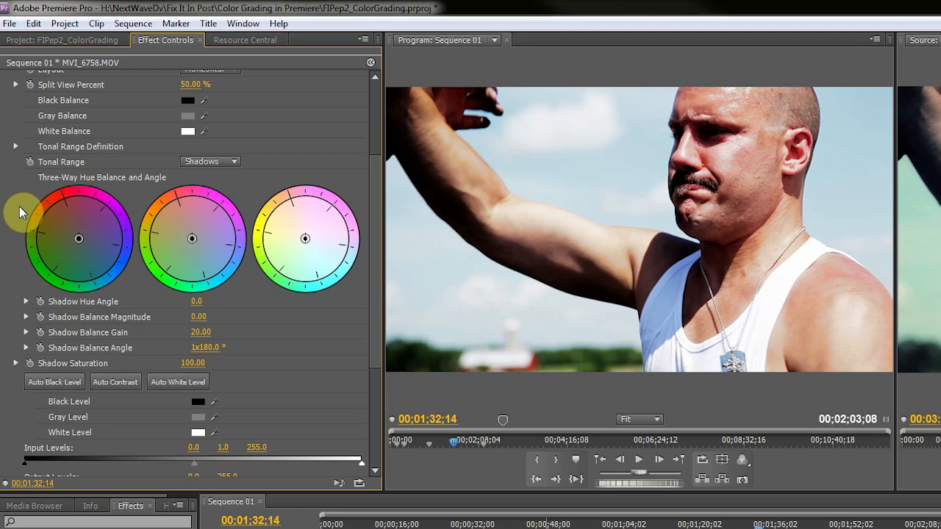
scroll(10, 210, down, 1)
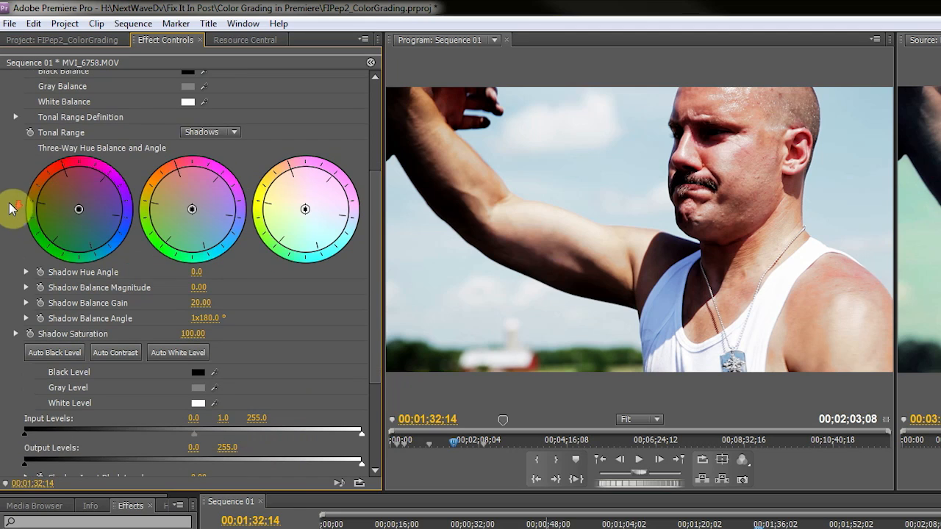
click(235, 132)
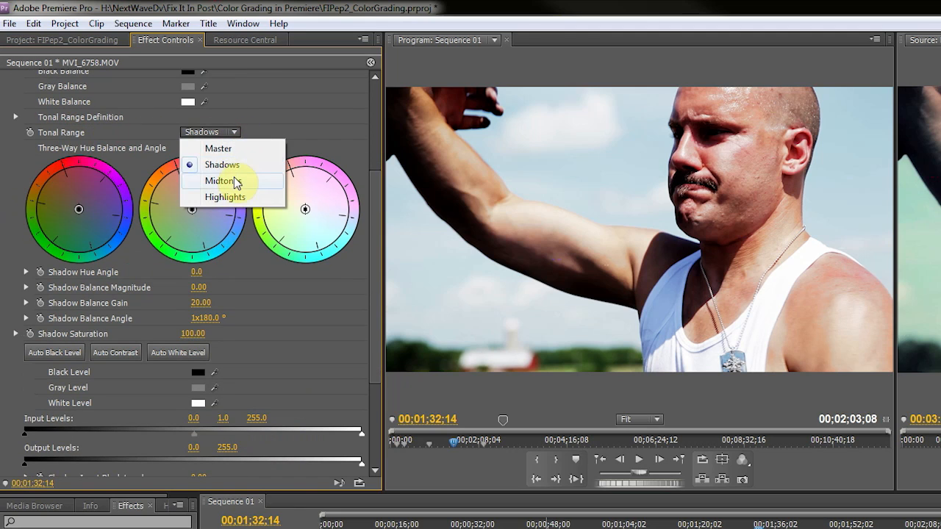
click(235, 182)
click(237, 133)
click(225, 196)
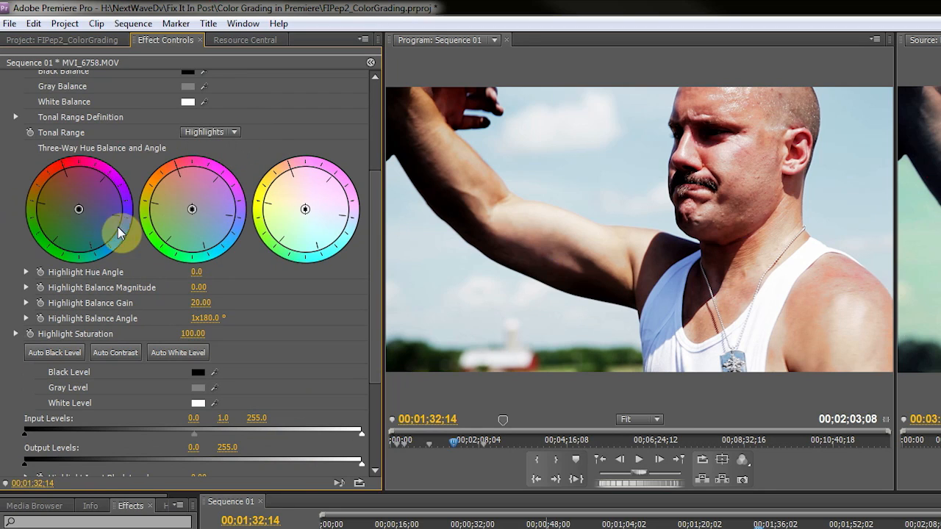
Switch the tonal range to Shadows and nudge the highlight wheel and the Shadow Balance Angle
click(231, 133)
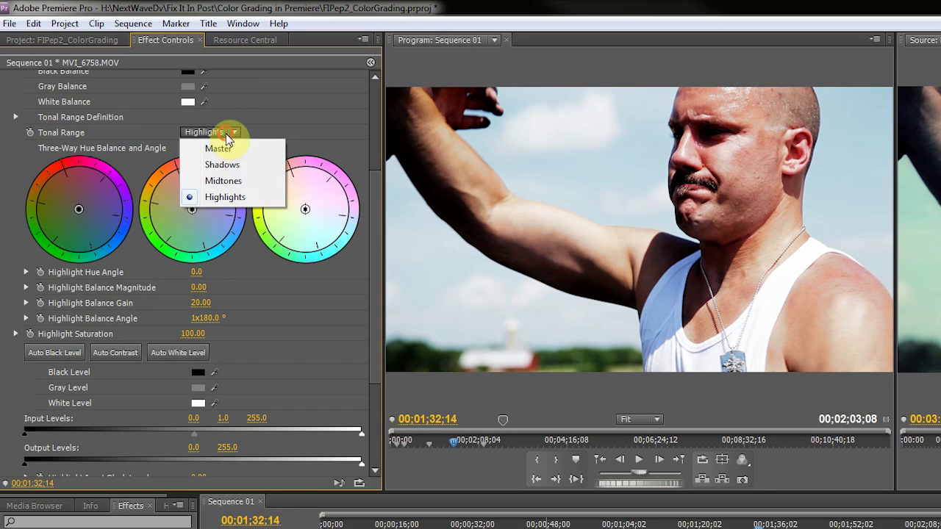
click(235, 166)
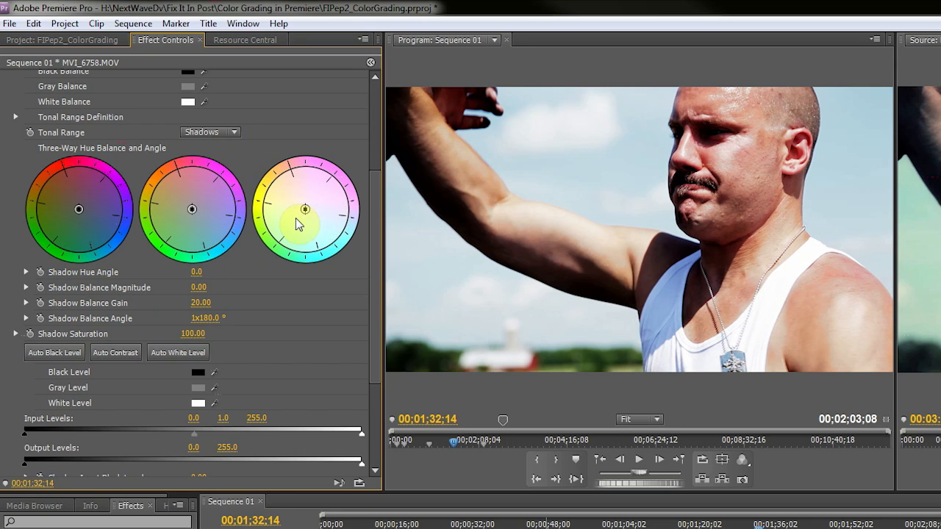
drag(307, 212, 310, 234)
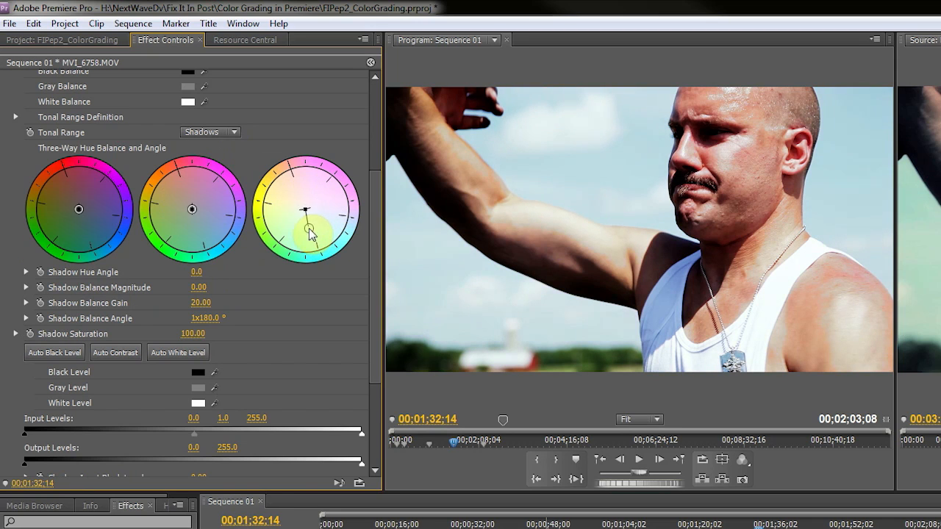
click(203, 318)
drag(203, 318, 213, 316)
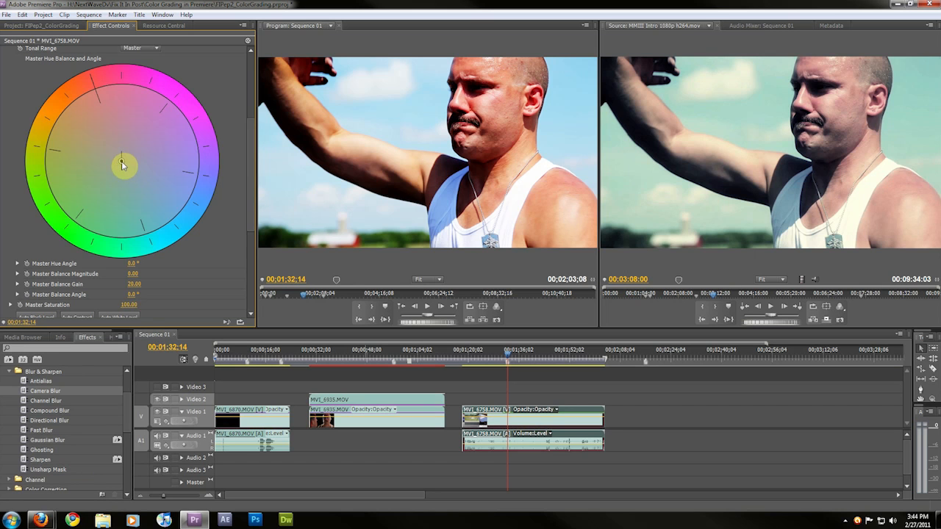
Drag the Master hue balance wheel and Master Hue Angle, then undo the hue angle change
drag(122, 165, 111, 210)
click(127, 273)
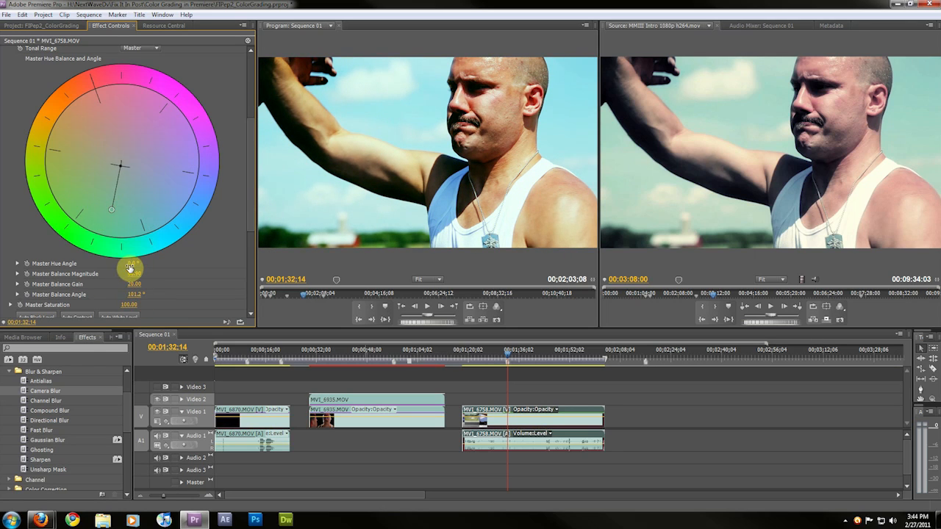
drag(122, 252, 76, 236)
drag(133, 263, 119, 250)
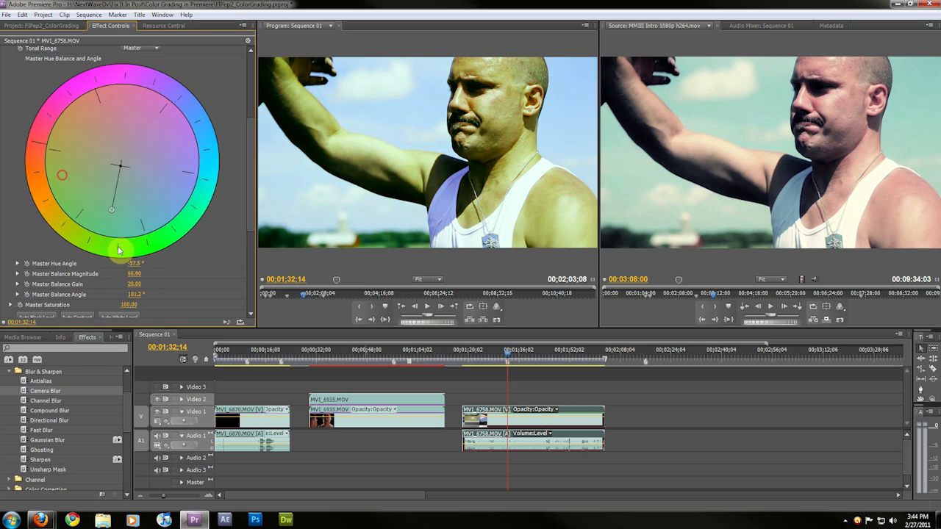
key(ctrl+z)
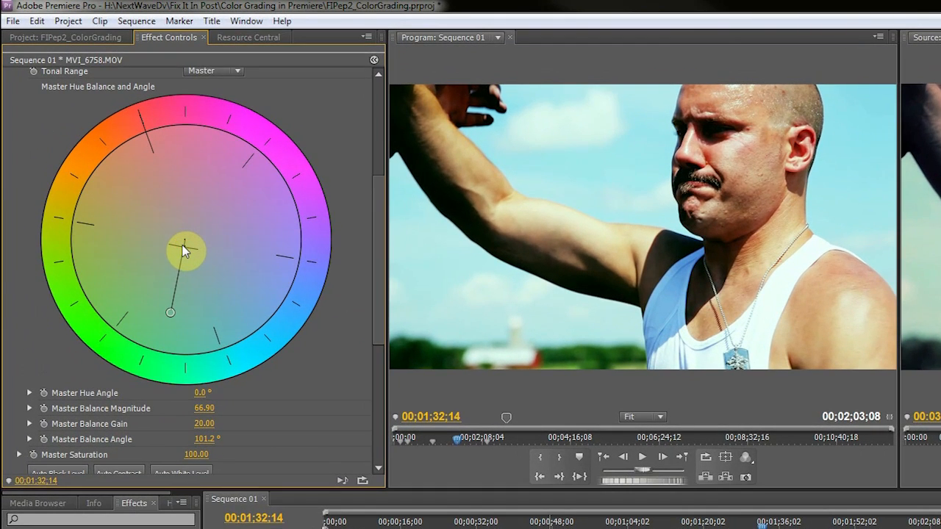
Drag the Master balance wheel twice, then undo the last three changes
drag(184, 250, 180, 278)
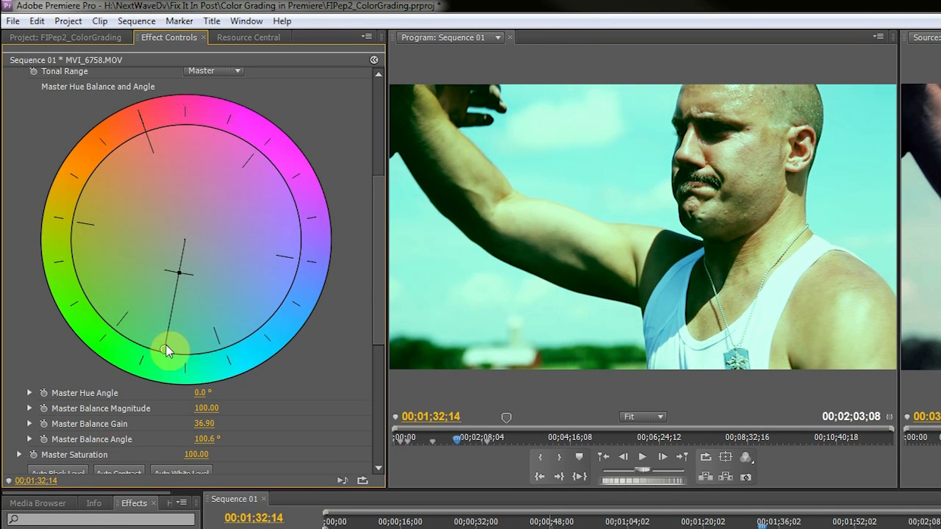
drag(166, 349, 173, 205)
key(ctrl+z)
key(ctrl+z)
key(ctrl+z)
key(ctrl+z)
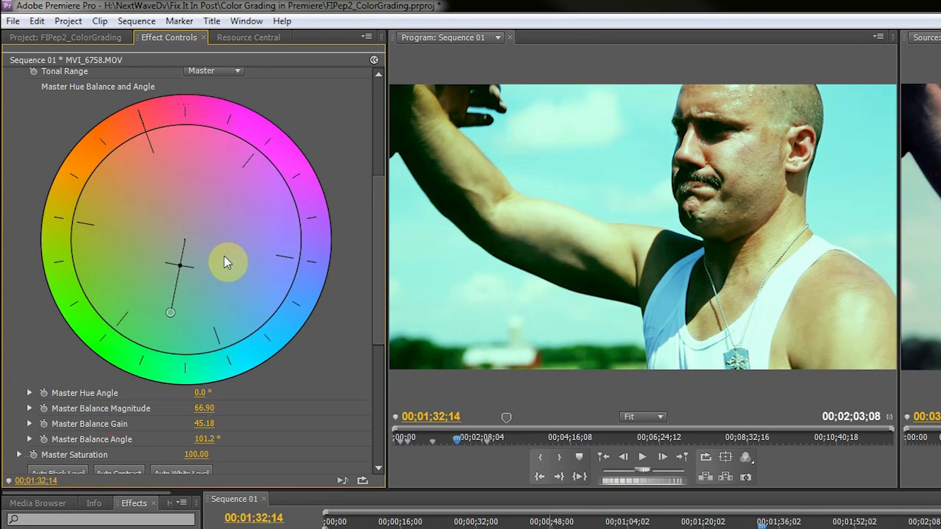
Push the Master balance wheel toward magenta and adjust the Master Hue Angle
drag(184, 240, 239, 223)
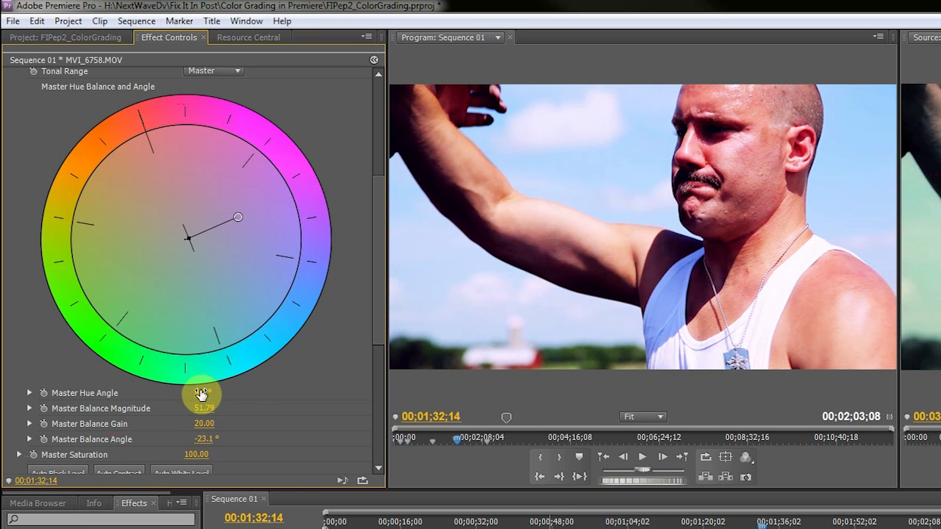
mouse_move(200, 395)
mouse_down()
mouse_move(213, 394)
mouse_move(185, 395)
mouse_move(208, 394)
mouse_move(194, 395)
mouse_move(223, 426)
mouse_move(267, 426)
mouse_move(218, 426)
mouse_move(243, 439)
mouse_move(182, 455)
mouse_move(221, 455)
mouse_move(147, 454)
mouse_up()
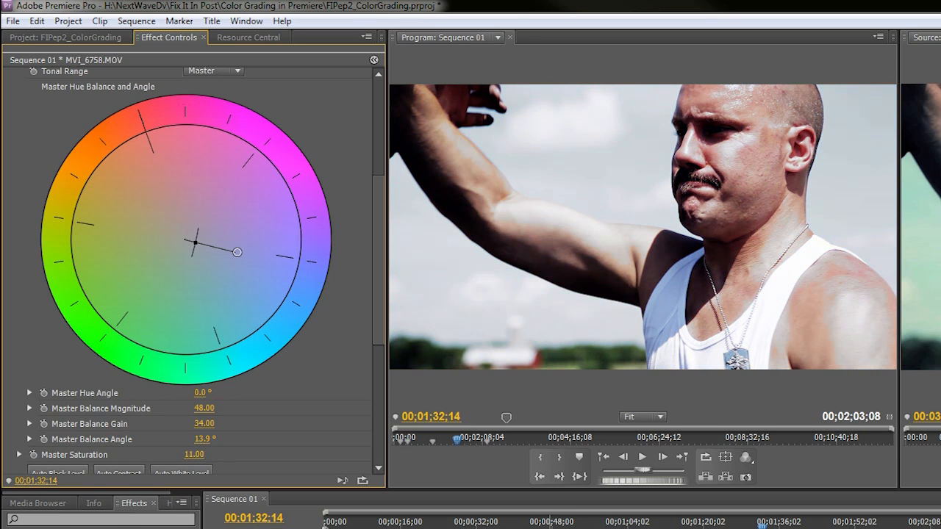
Set the Three-Way Color Corrector's tonal range back to Master
scroll(190, 220, up, 5)
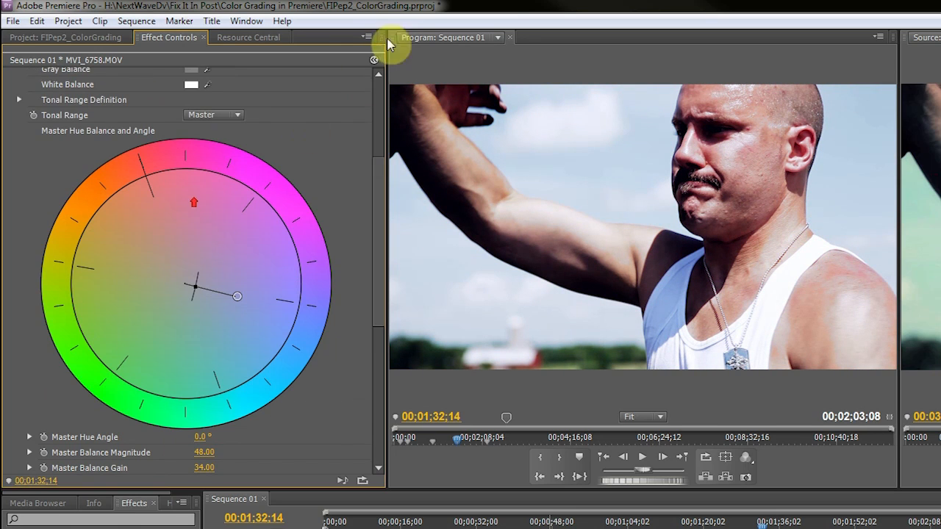
scroll(360, 152, up, 2)
scroll(353, 195, down, 5)
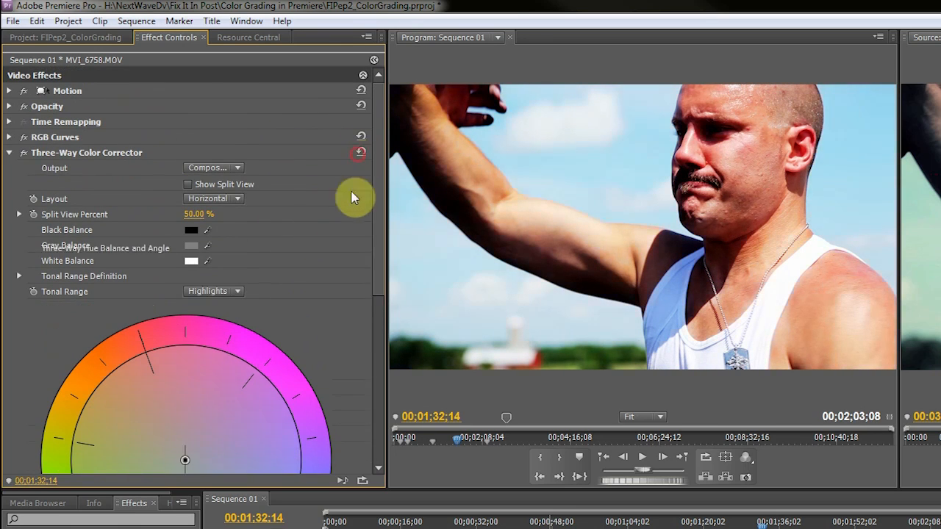
scroll(327, 294, down, 2)
scroll(77, 254, up, 3)
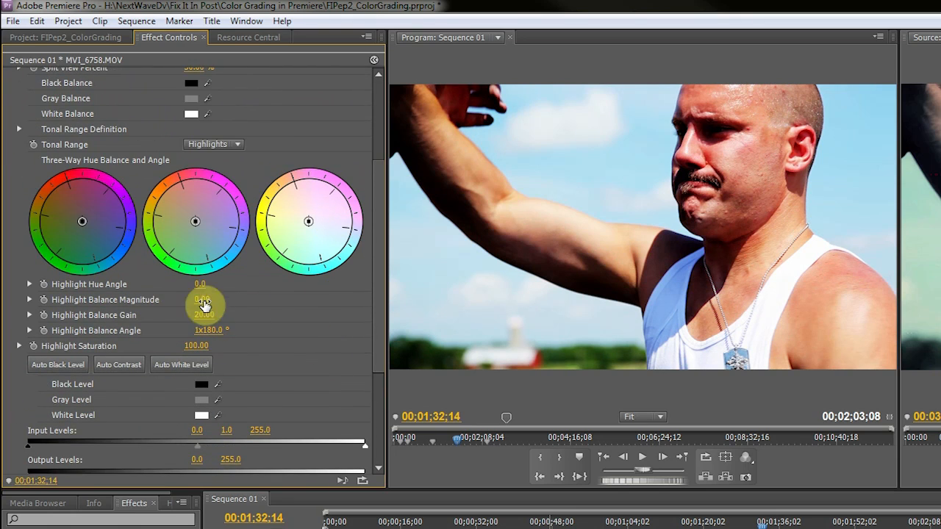
click(212, 188)
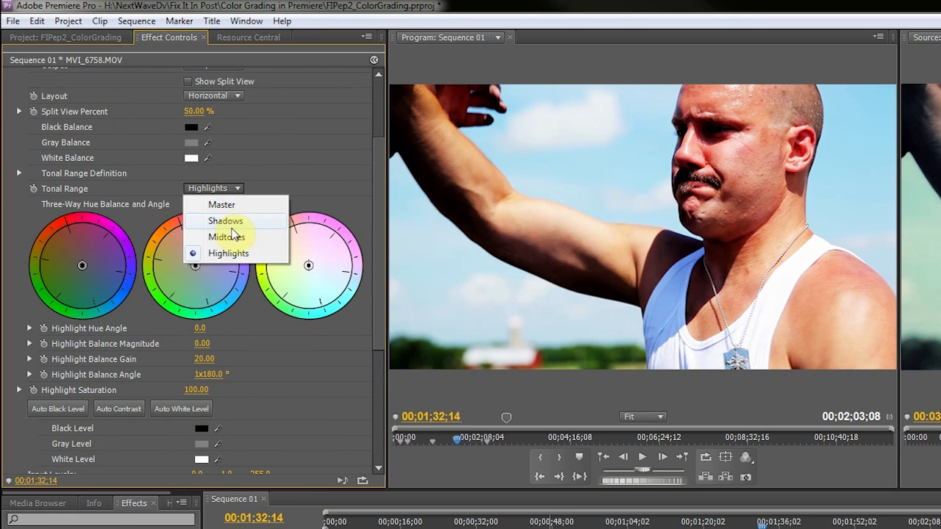
click(223, 204)
Push the Master hue balance sideways and set Master Balance Magnitude to 69.98
scroll(147, 341, down, 1)
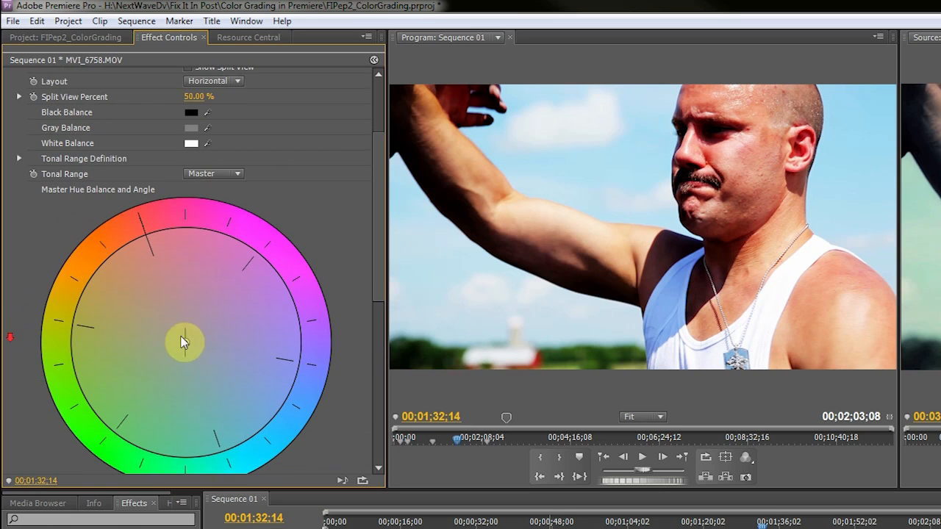
drag(185, 340, 237, 346)
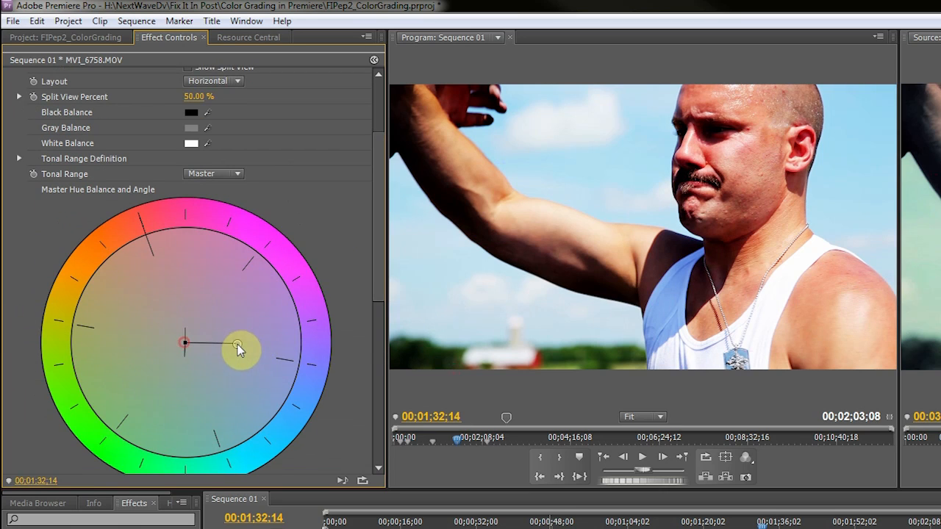
scroll(355, 283, down, 2)
scroll(349, 309, down, 8)
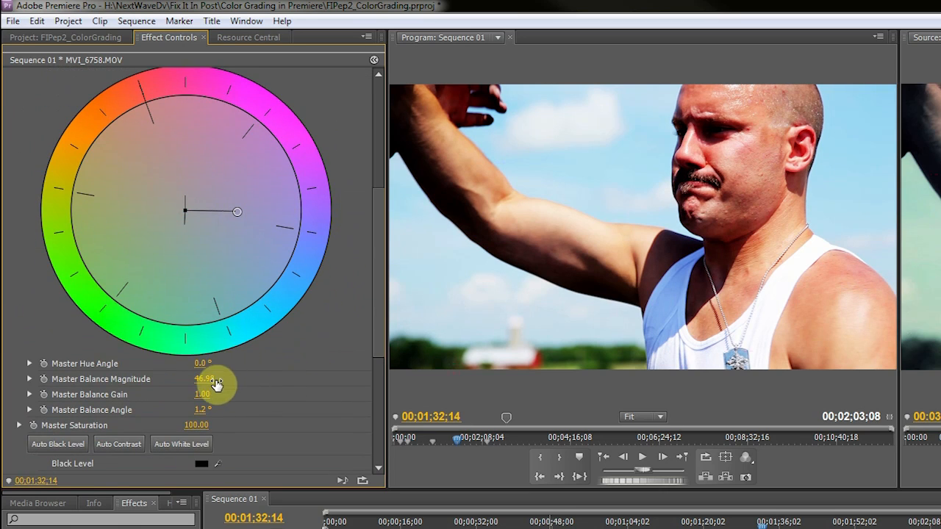
drag(204, 379, 221, 379)
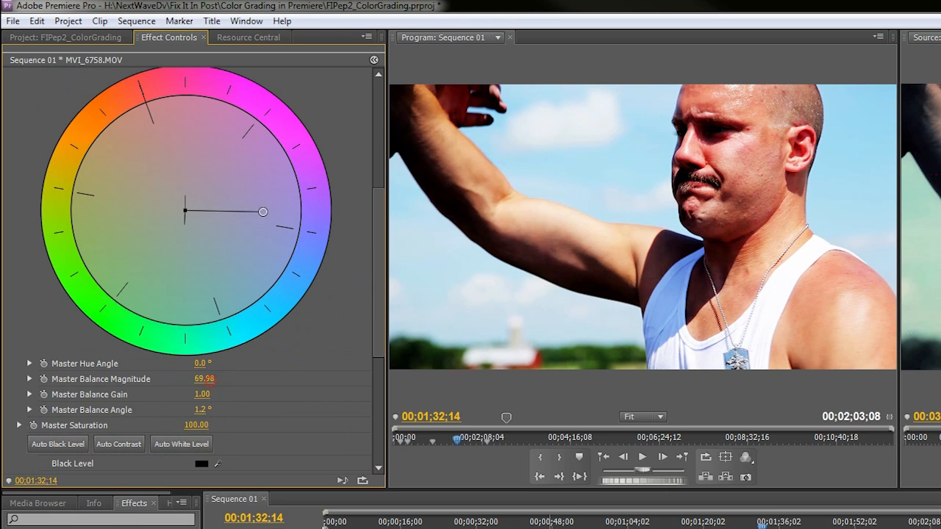
Set Master Balance Magnitude to 100 and rotate the Master Balance Angle to about 154°
drag(200, 409, 261, 380)
drag(202, 413, 247, 410)
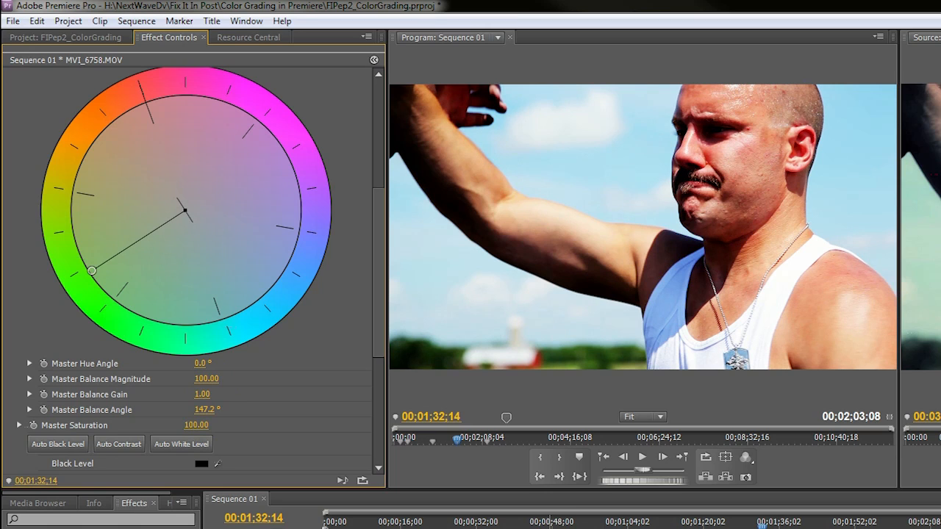
drag(247, 410, 245, 409)
click(202, 411)
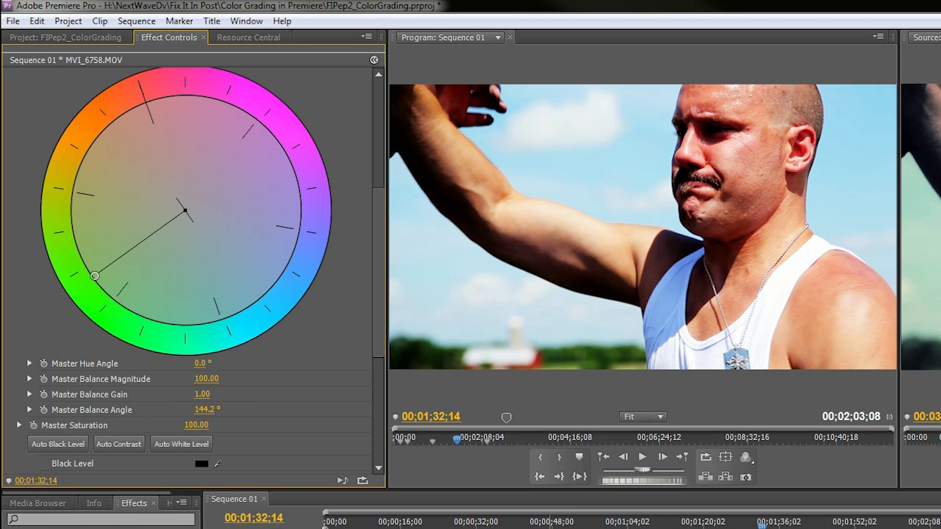
drag(202, 411, 201, 412)
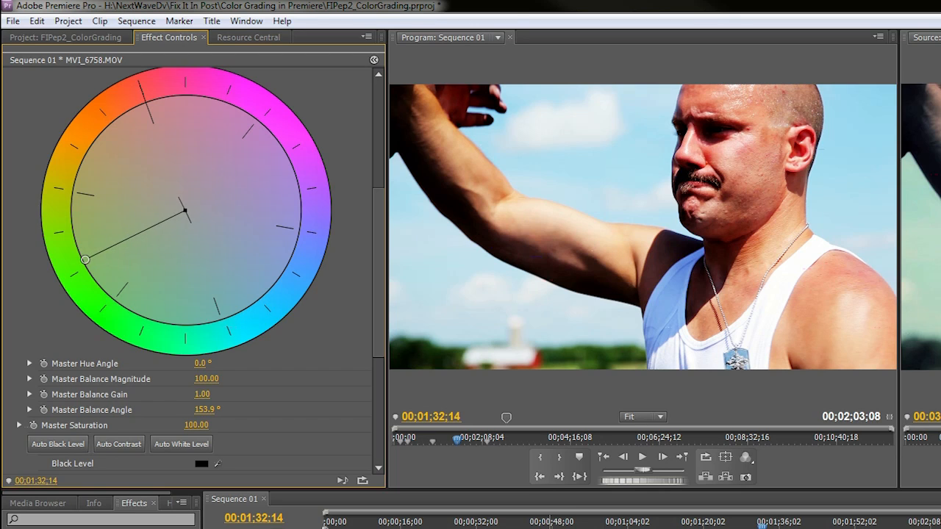
mouse_move(85, 259)
mouse_down()
mouse_move(90, 280)
mouse_move(78, 277)
mouse_move(89, 266)
mouse_move(98, 290)
mouse_move(74, 228)
mouse_move(89, 267)
mouse_up()
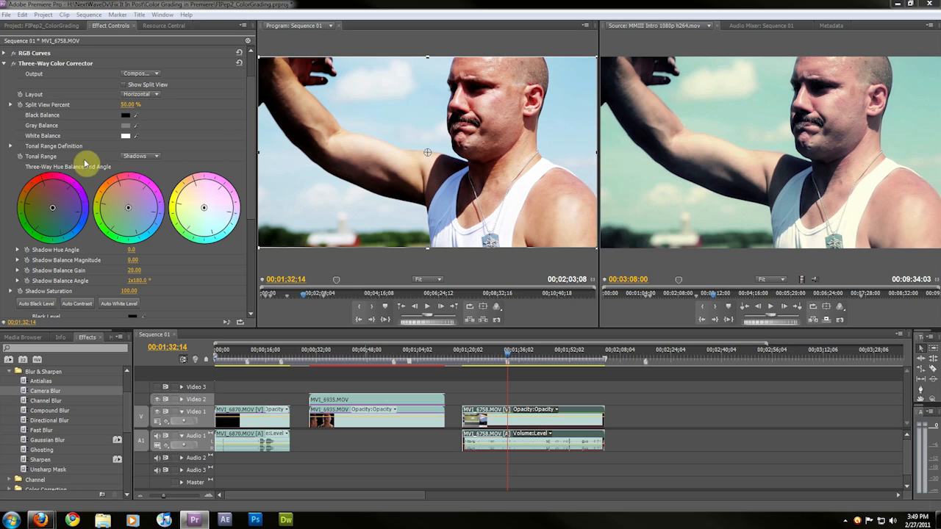
Switch the tonal range to Midtones and set the midtone balance to magnitude 79.78 at angle 67.8°
click(145, 156)
click(159, 190)
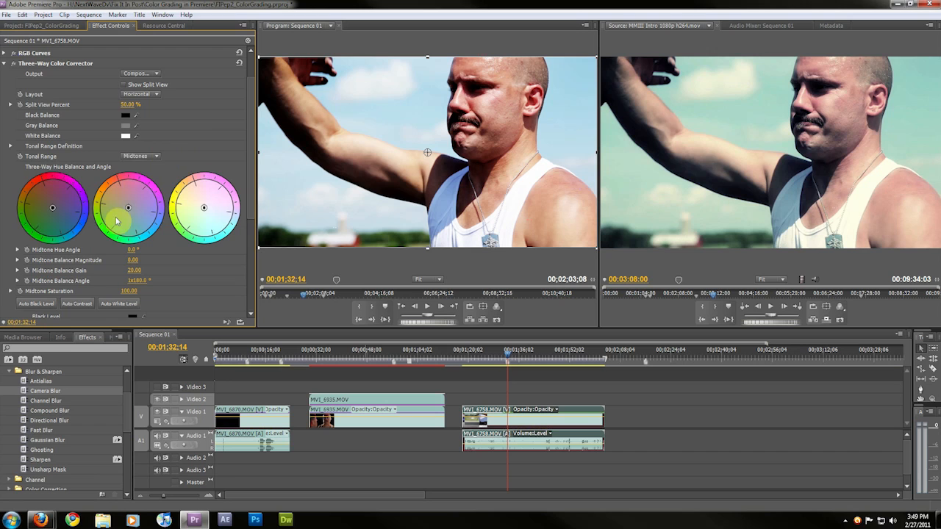
mouse_move(130, 209)
mouse_down()
mouse_move(133, 230)
mouse_move(118, 224)
mouse_up()
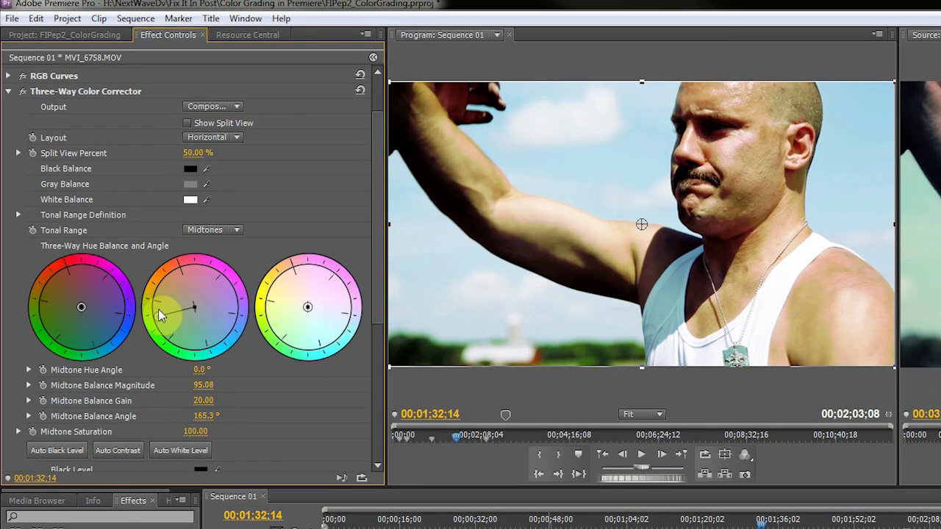
drag(159, 315, 186, 305)
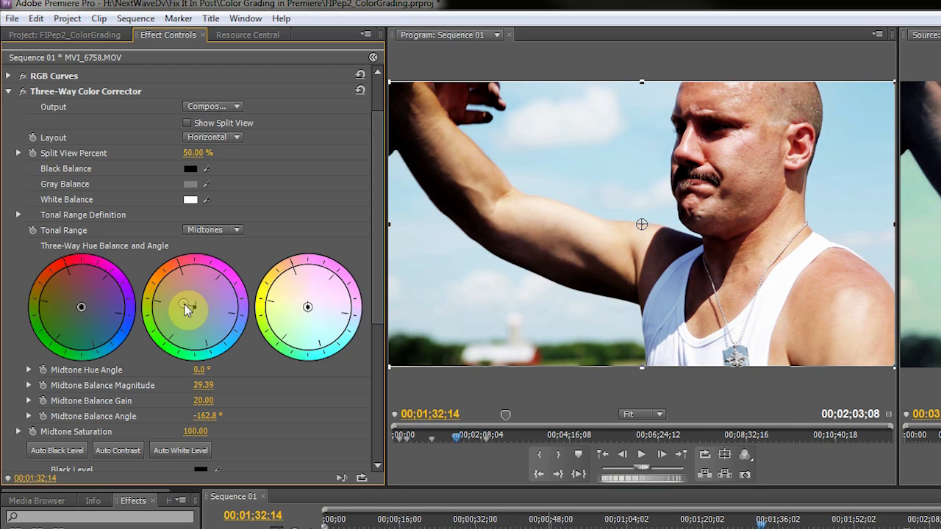
drag(186, 309, 209, 337)
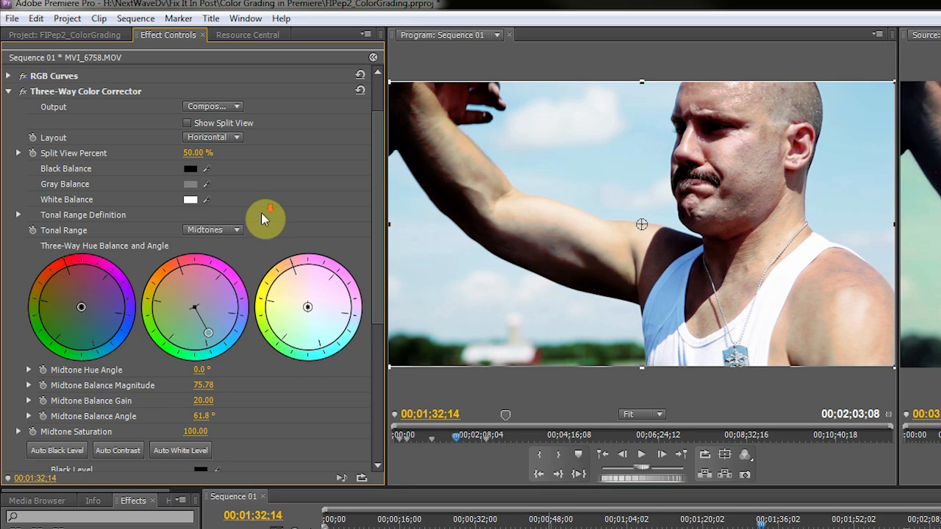
scroll(254, 361, down, 1)
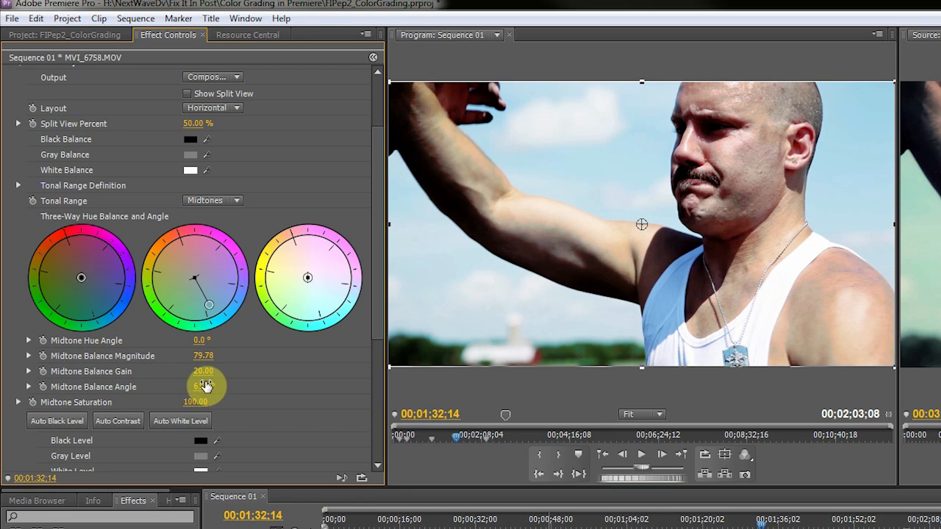
drag(202, 389, 202, 389)
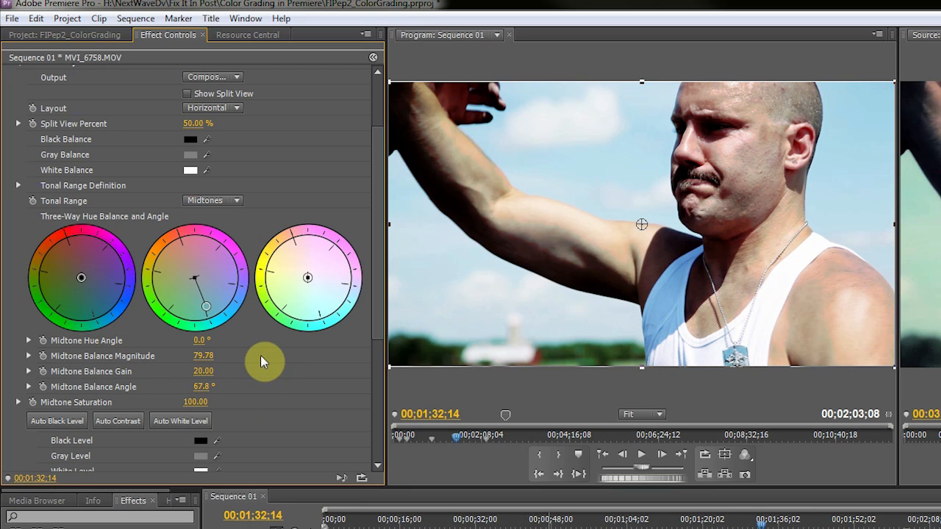
Switch the tonal range to Highlights and set the highlight balance to angle -176.9° with magnitude 90.14
scroll(263, 362, up, 1)
click(238, 244)
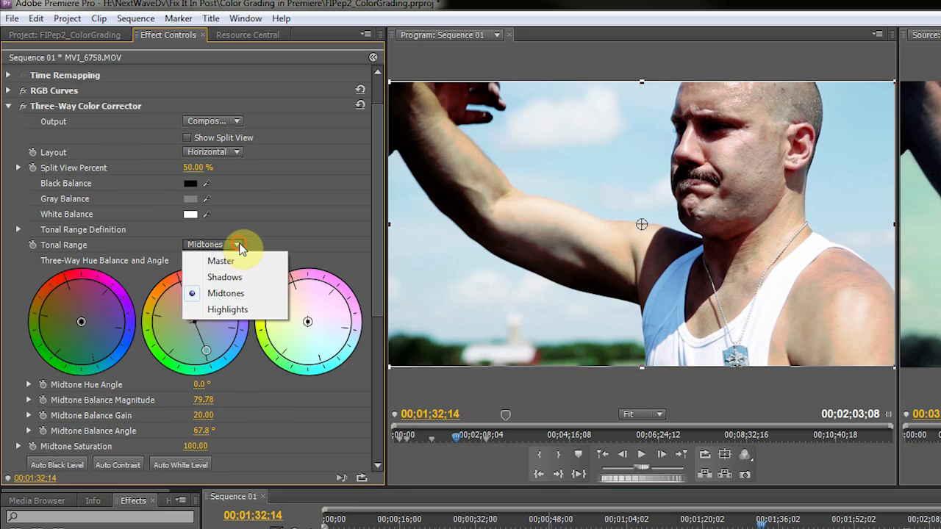
click(232, 309)
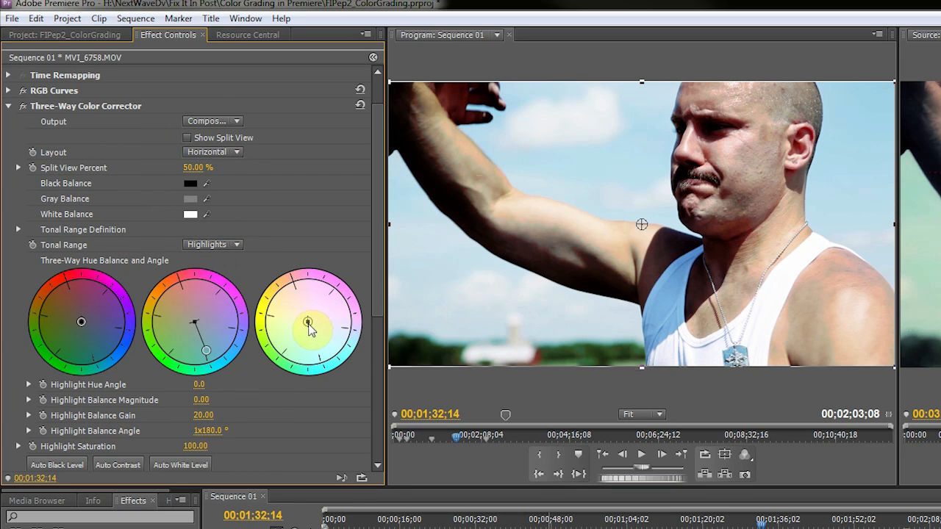
drag(307, 323, 292, 352)
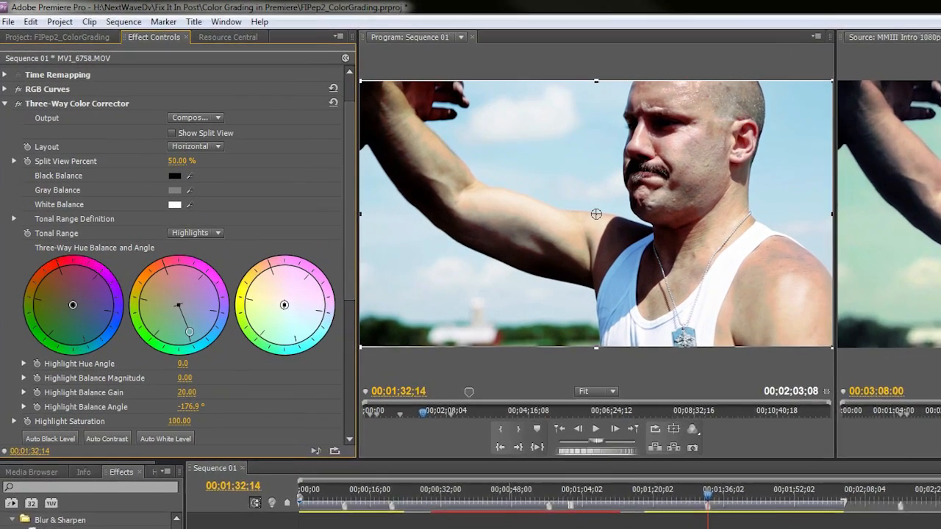
drag(133, 270, 184, 269)
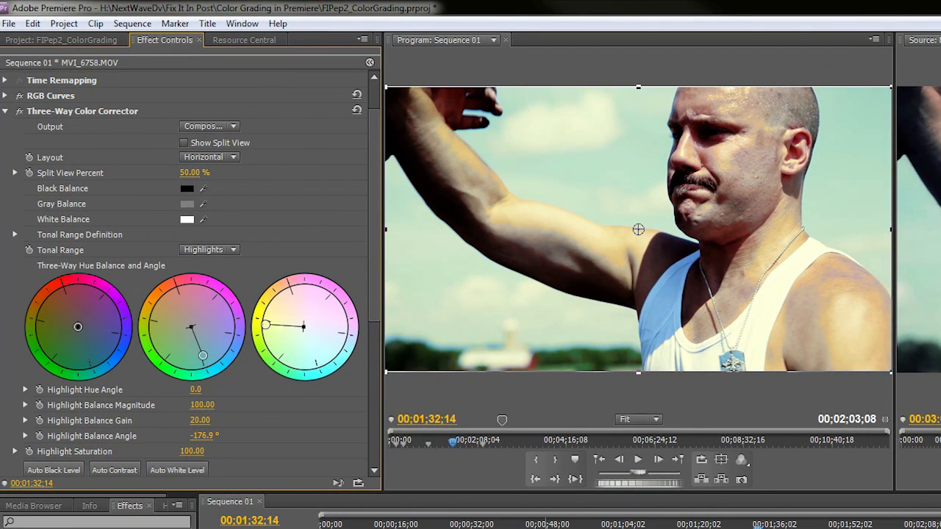
drag(209, 406, 257, 410)
Expand Tonal Range Definition and raise the Highlight Threshold to 255
click(15, 235)
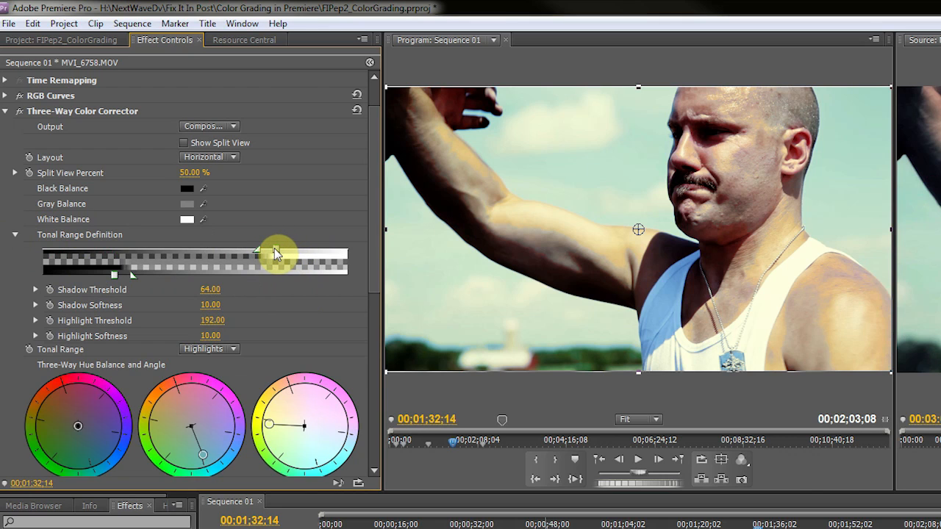
drag(277, 249, 313, 250)
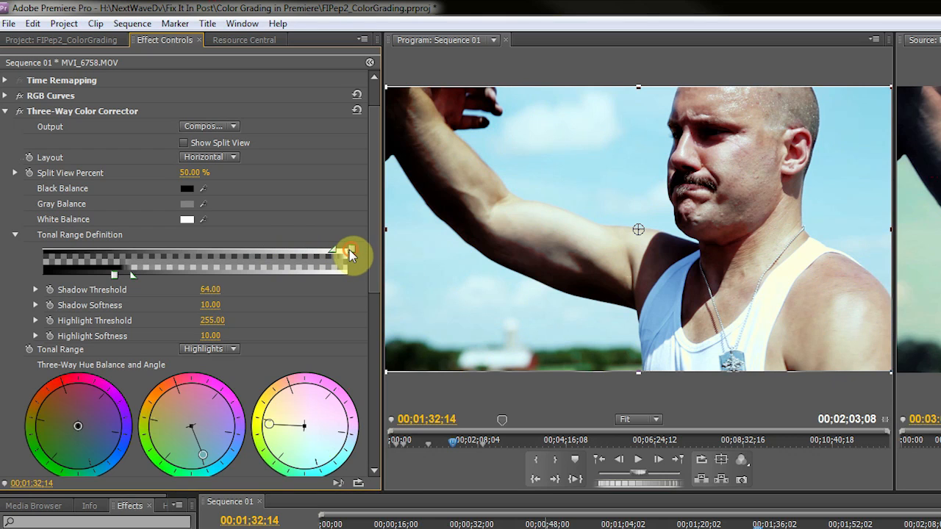
Set the Highlight Threshold to 246.38 and the Highlight Softness to 24.64 in the tonal range definition
mouse_move(351, 249)
mouse_down()
mouse_move(305, 253)
mouse_move(352, 250)
mouse_up()
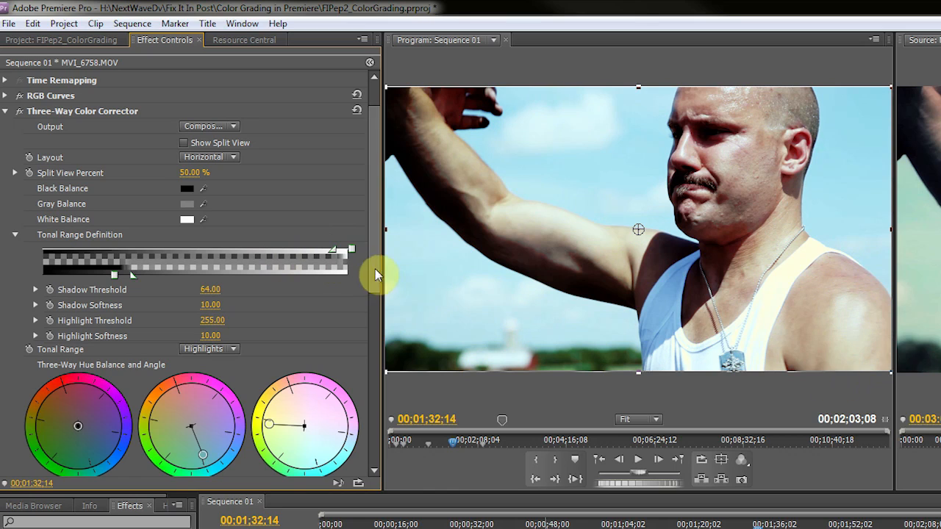
drag(352, 250, 357, 251)
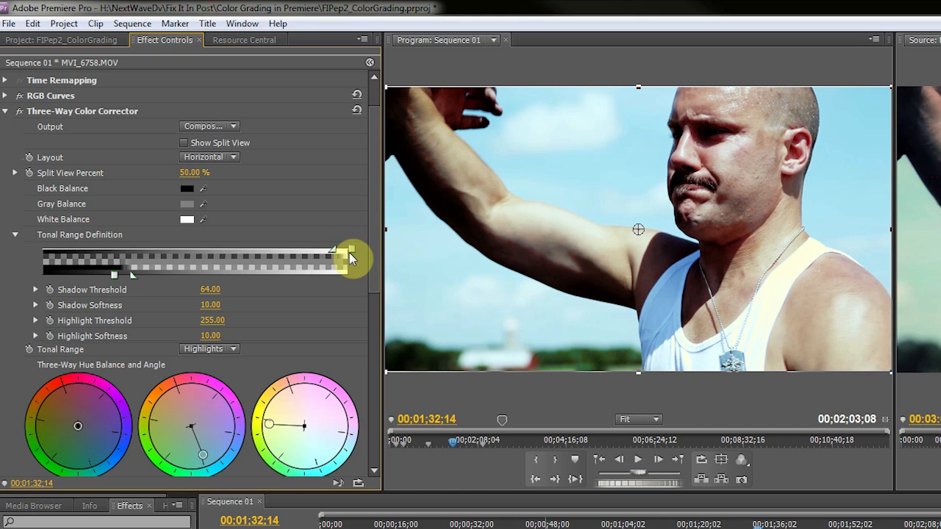
drag(349, 252, 327, 255)
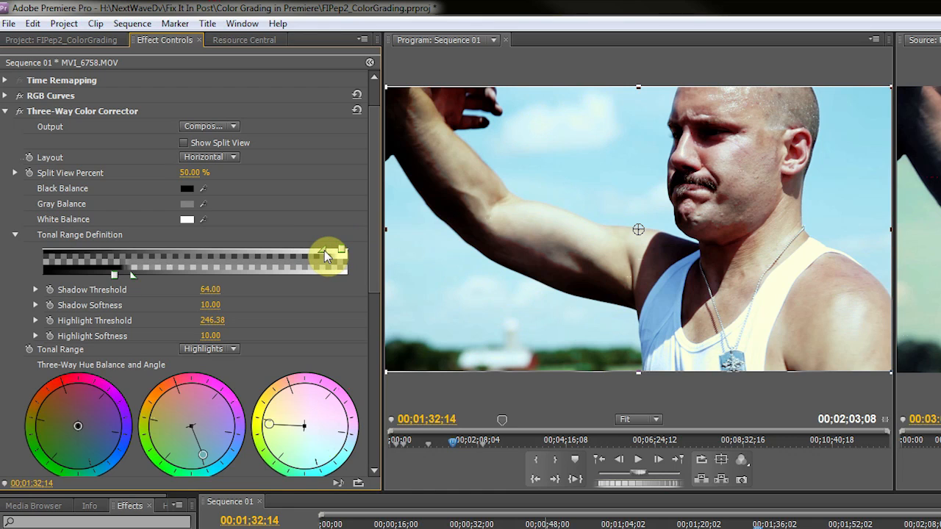
drag(326, 255, 261, 259)
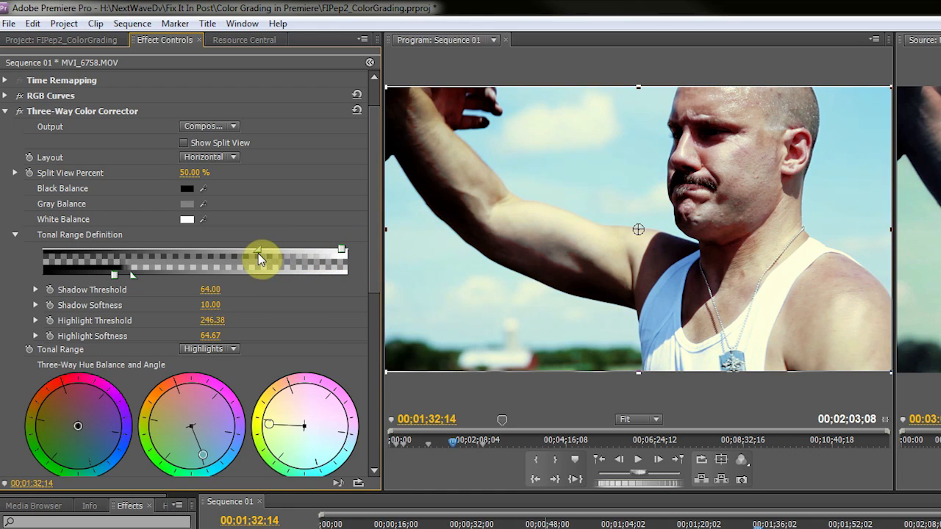
drag(331, 258, 297, 250)
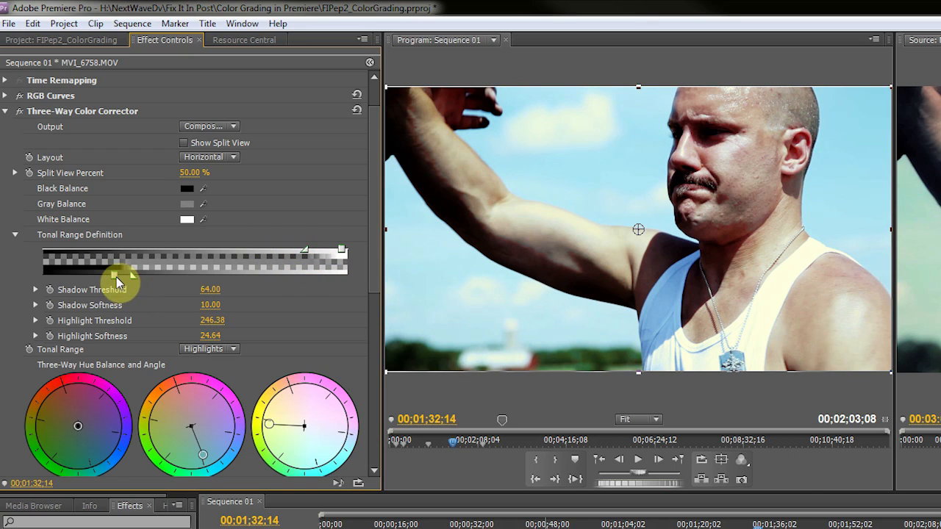
Raise the Shadow Threshold to about 151 and adjust the shadow slider, then collapse the tonal range definition
drag(115, 275, 135, 276)
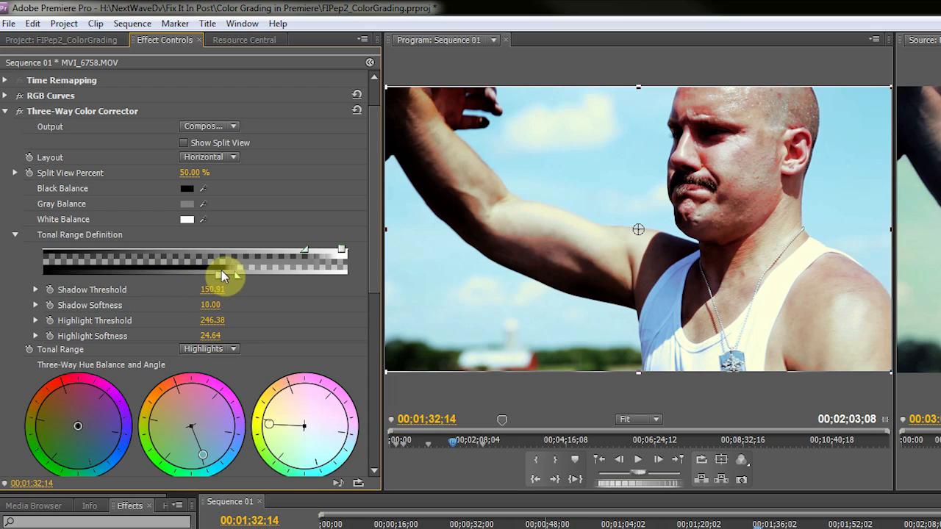
drag(250, 270, 174, 280)
mouse_move(227, 277)
mouse_down()
mouse_move(256, 281)
mouse_move(230, 282)
mouse_up()
click(16, 234)
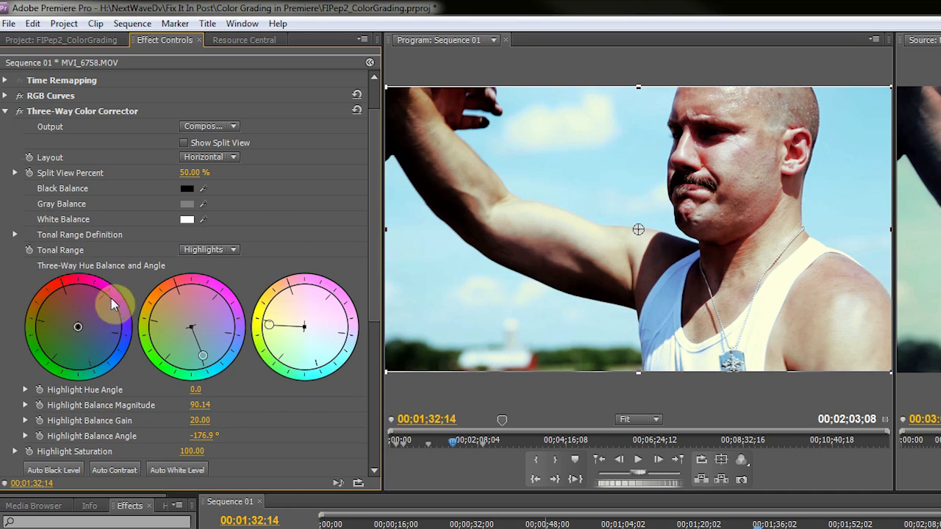
Switch the tonal range to Shadows and set the shadow balance to magnitude 76.71 at angle 60.5°
click(213, 250)
click(221, 282)
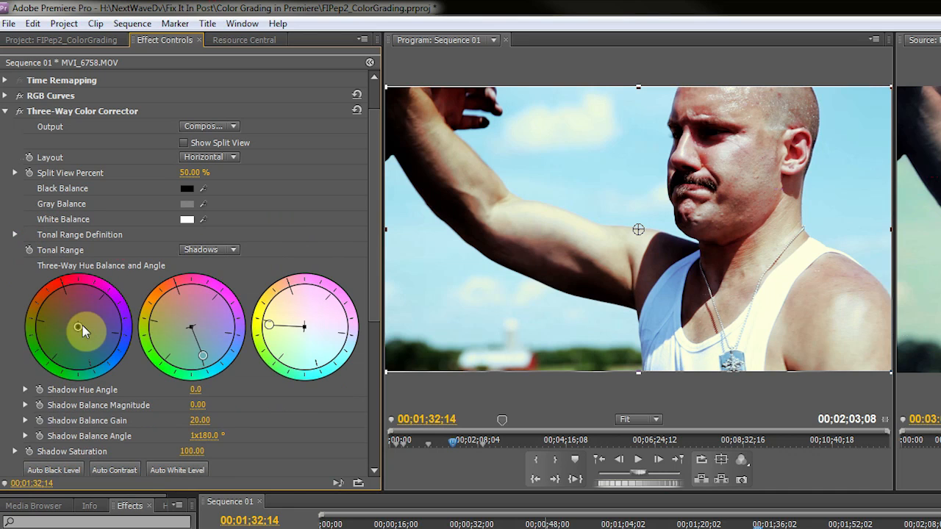
mouse_move(79, 327)
mouse_down()
mouse_move(109, 355)
mouse_move(96, 336)
mouse_up()
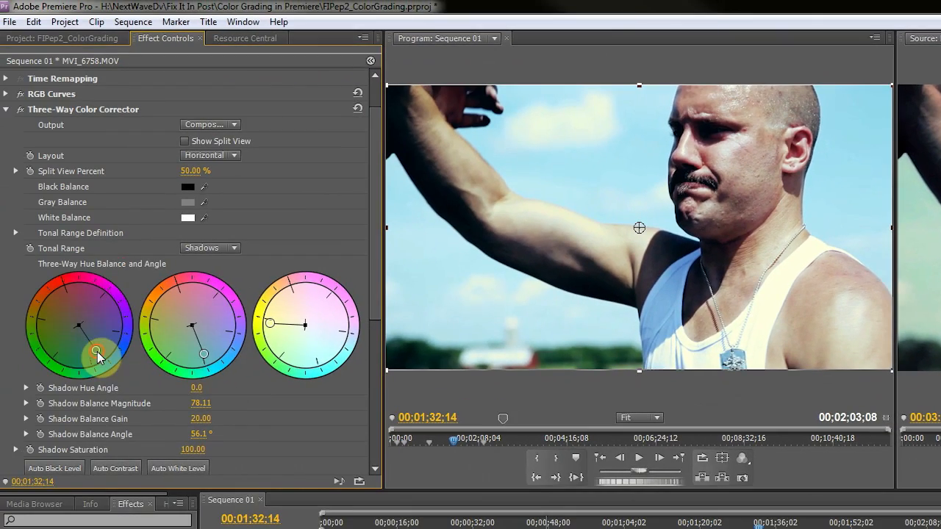
mouse_move(97, 352)
mouse_down()
mouse_move(82, 351)
mouse_move(94, 351)
mouse_up()
Toggle the second Three-Way Color Corrector and compare the graded program frame against the reference clip
scroll(346, 235, down, 2)
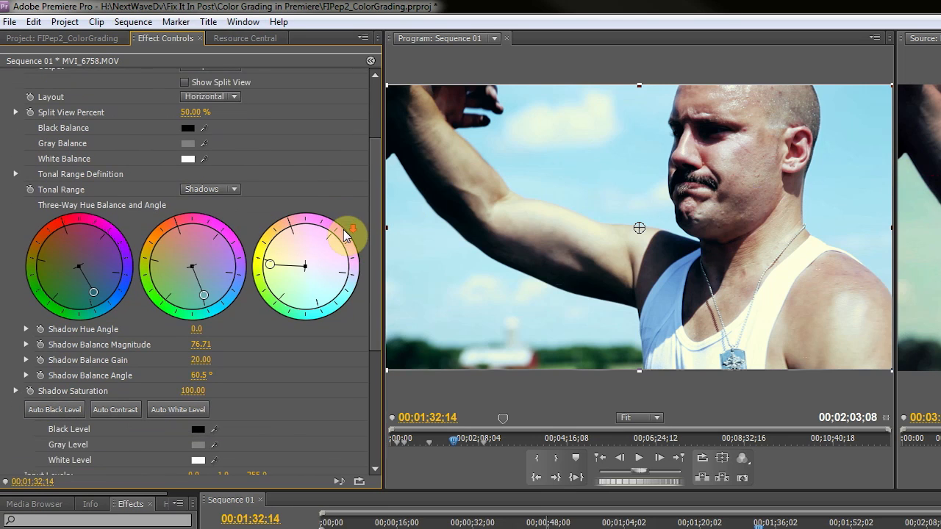
scroll(210, 385, down, 2)
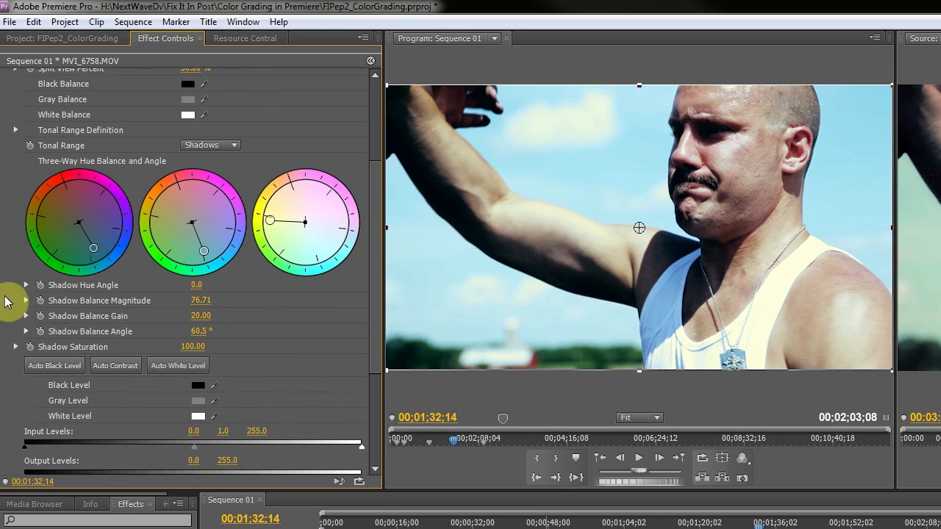
scroll(6, 301, up, 2)
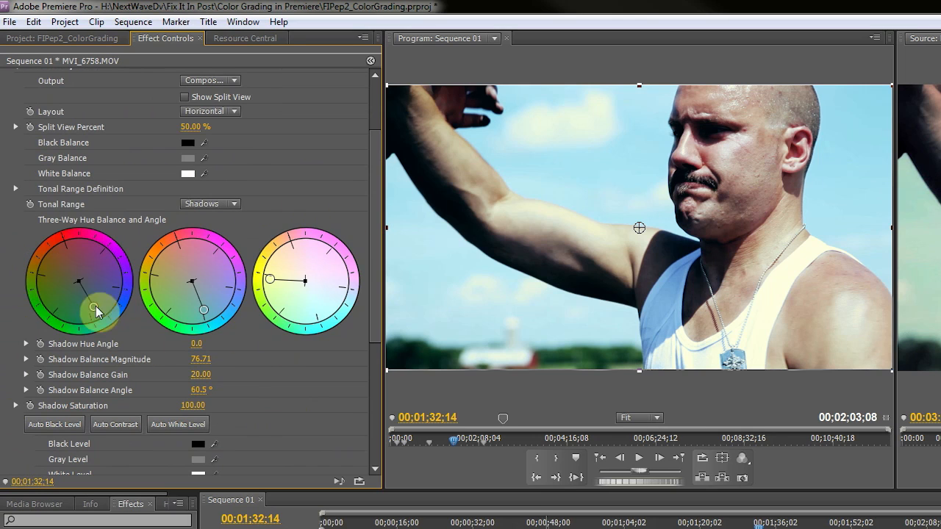
scroll(8, 140, up, 3)
click(5, 154)
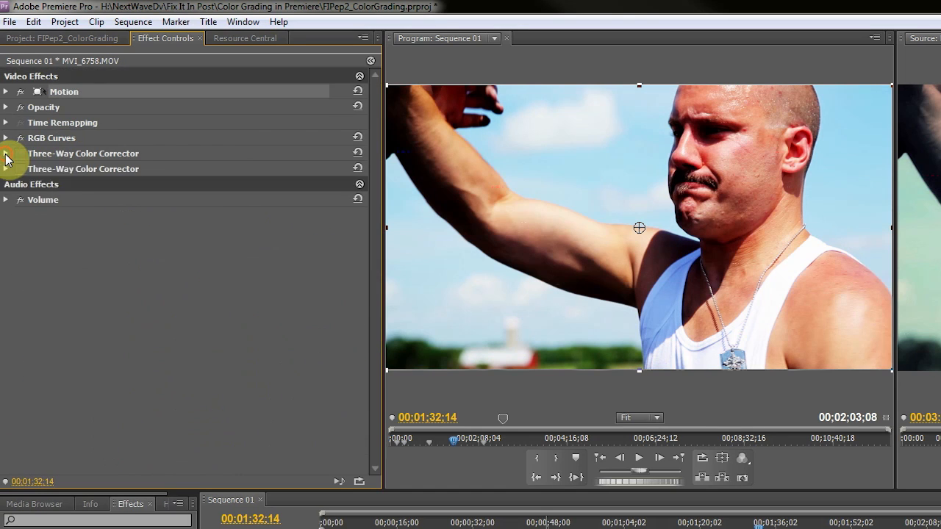
click(9, 170)
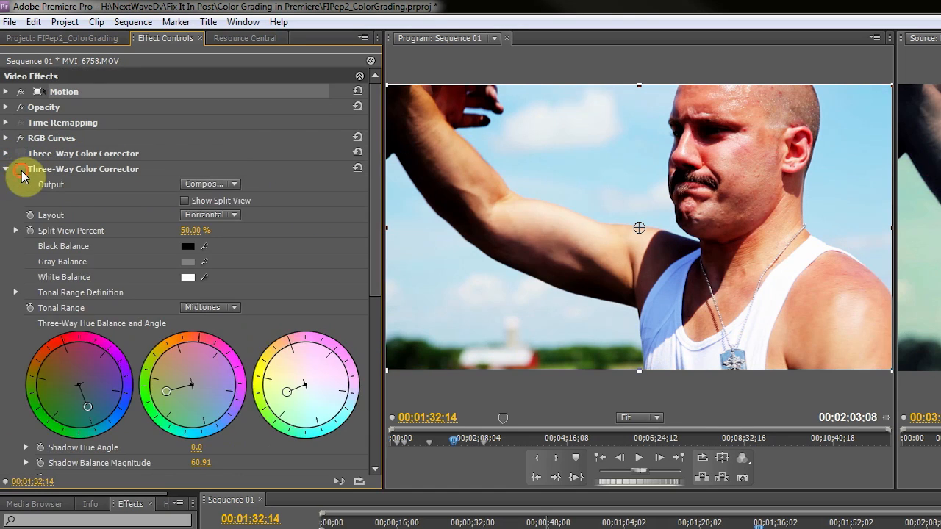
click(20, 169)
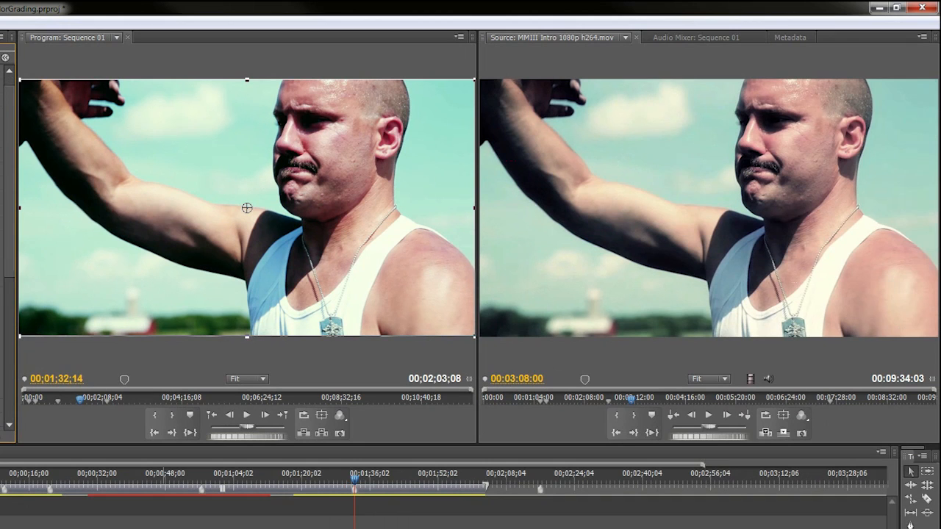
scroll(7, 243, down, 2)
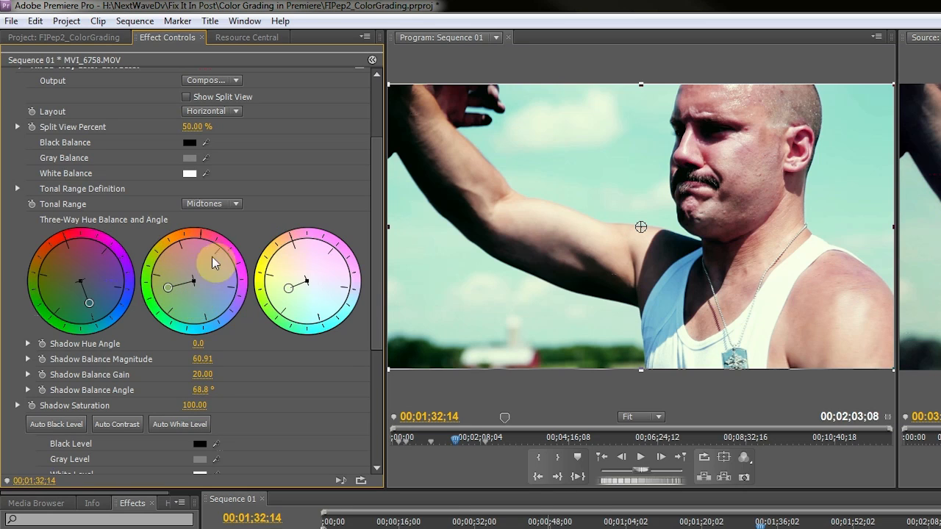
scroll(361, 367, up, 1)
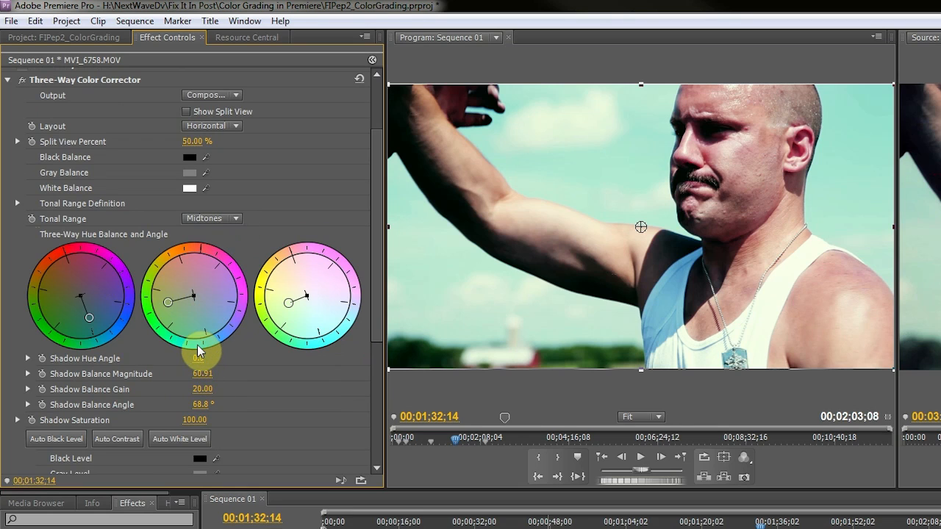
Set the second corrector's Midtone Hue Angle to 47.0° and collapse the effect
drag(199, 359, 342, 359)
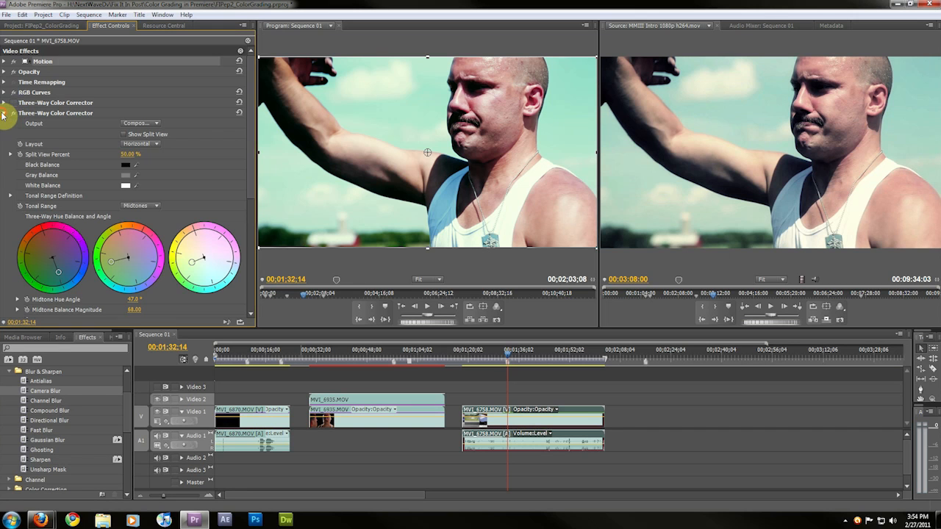
click(17, 168)
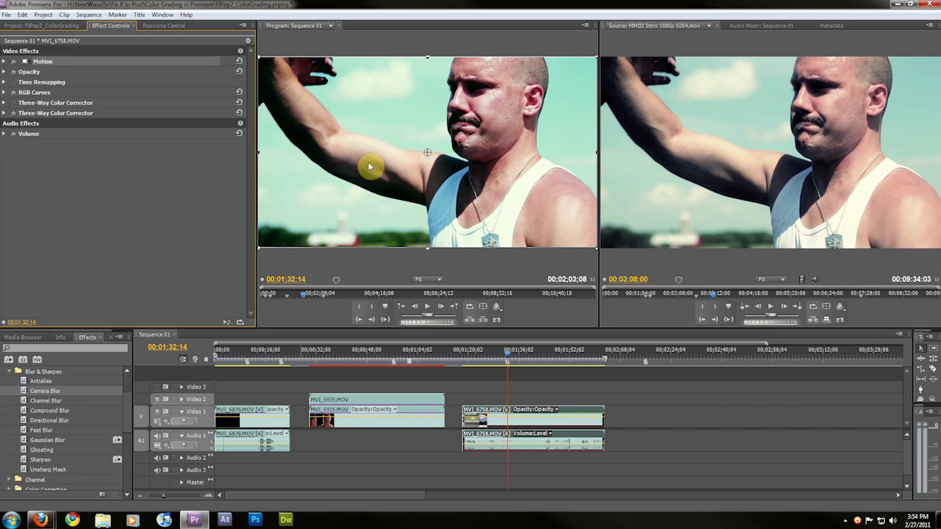
Create a new black color matte in the project and name it Vignette
click(14, 372)
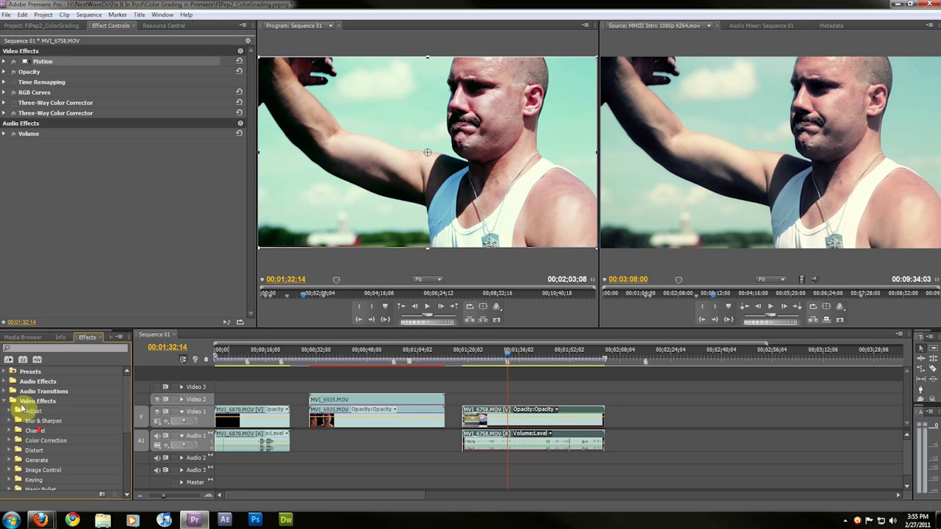
click(7, 401)
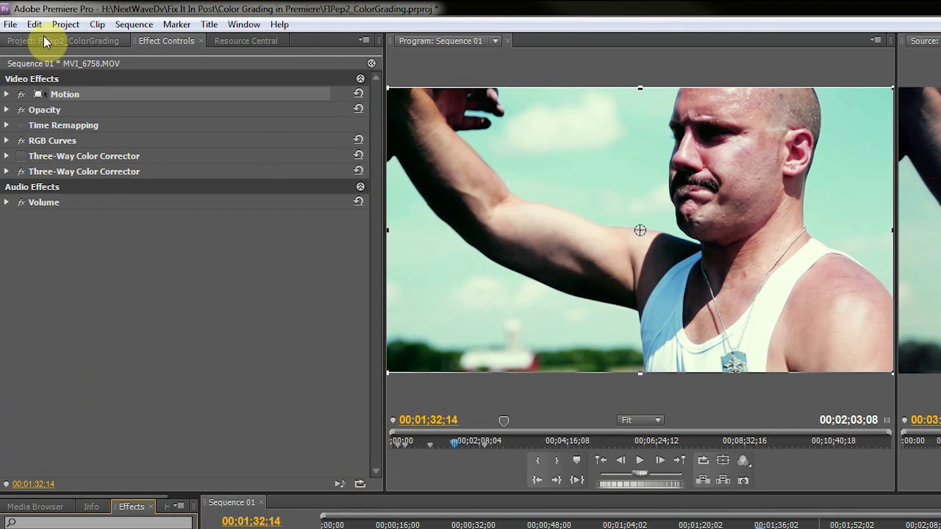
click(44, 42)
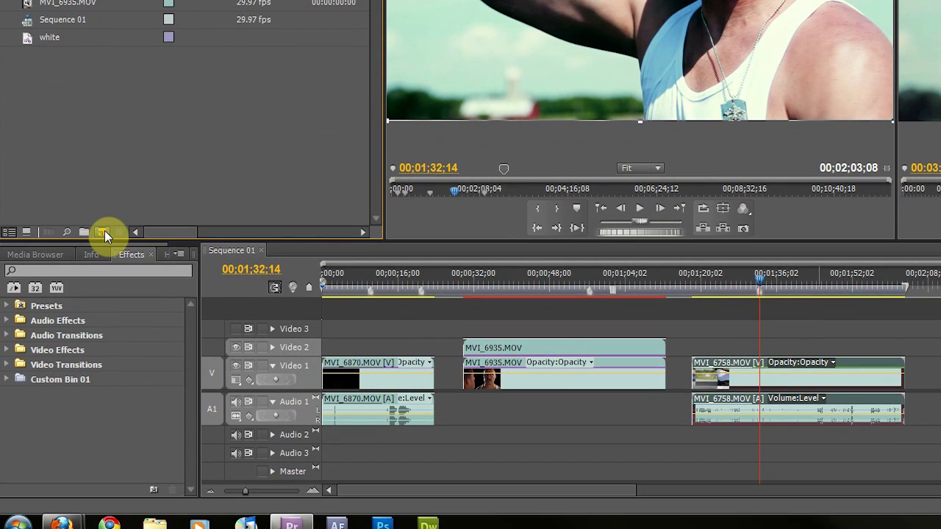
click(103, 484)
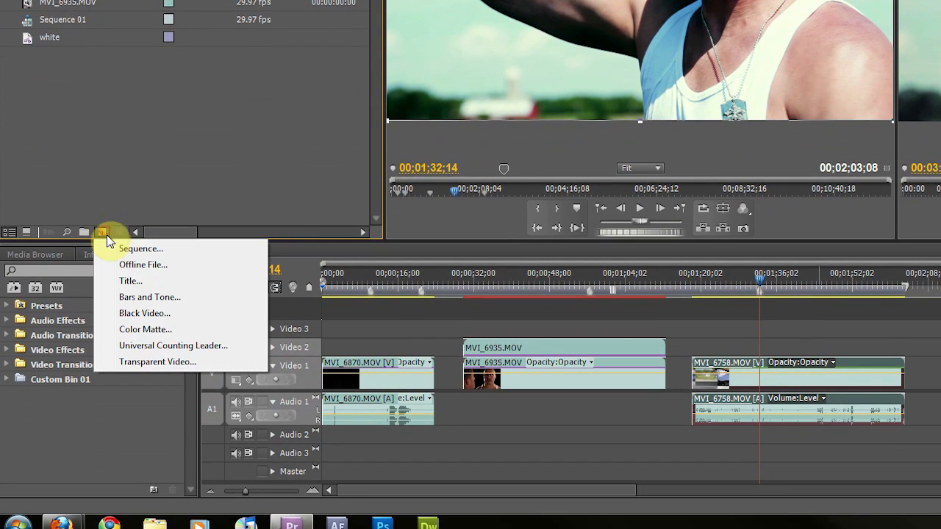
click(145, 330)
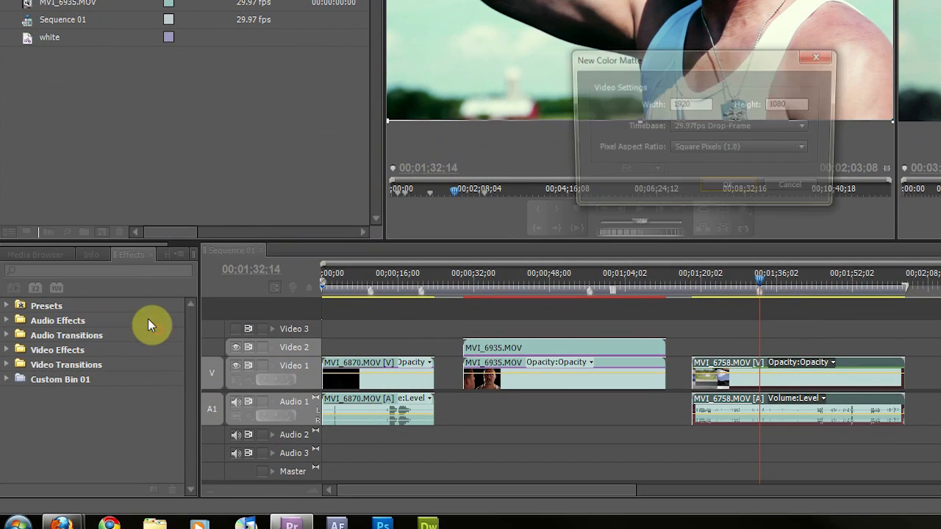
click(721, 189)
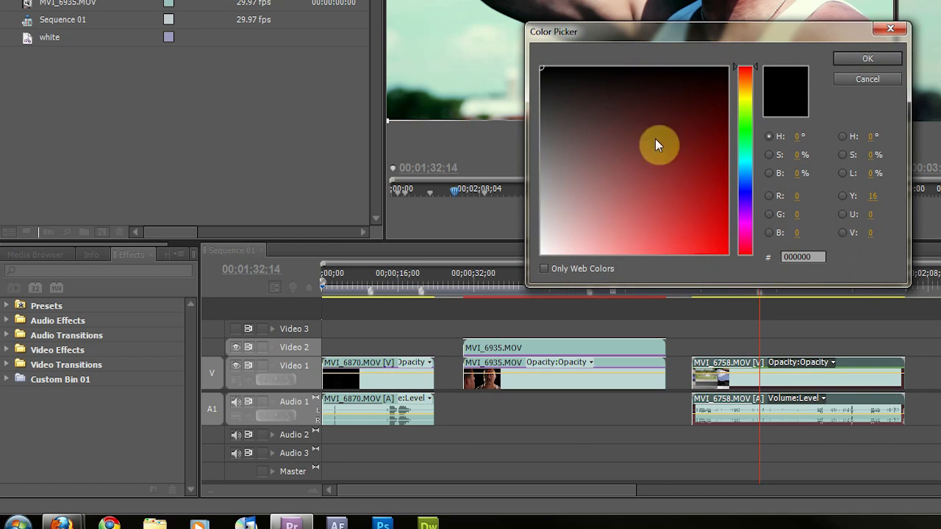
mouse_move(594, 107)
mouse_down()
mouse_move(657, 152)
mouse_move(735, 128)
mouse_move(518, 6)
mouse_up()
click(856, 62)
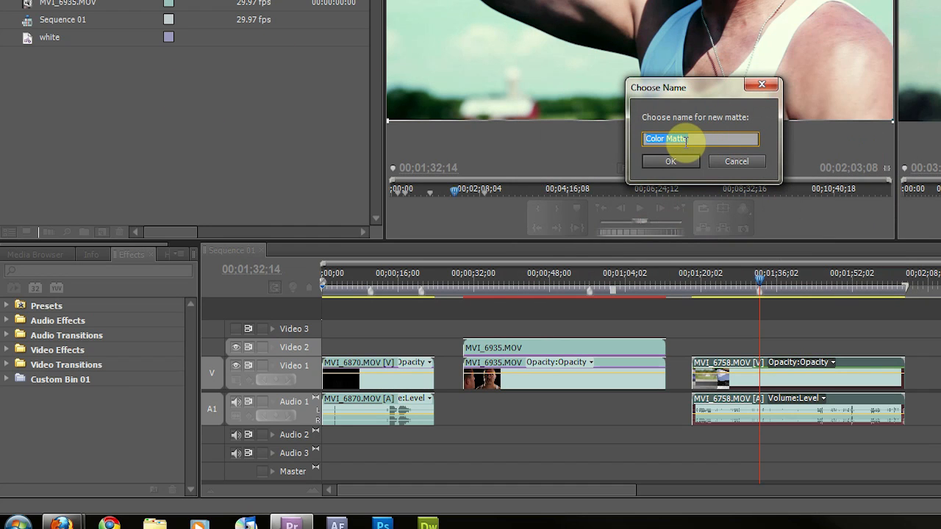
text(Vign)
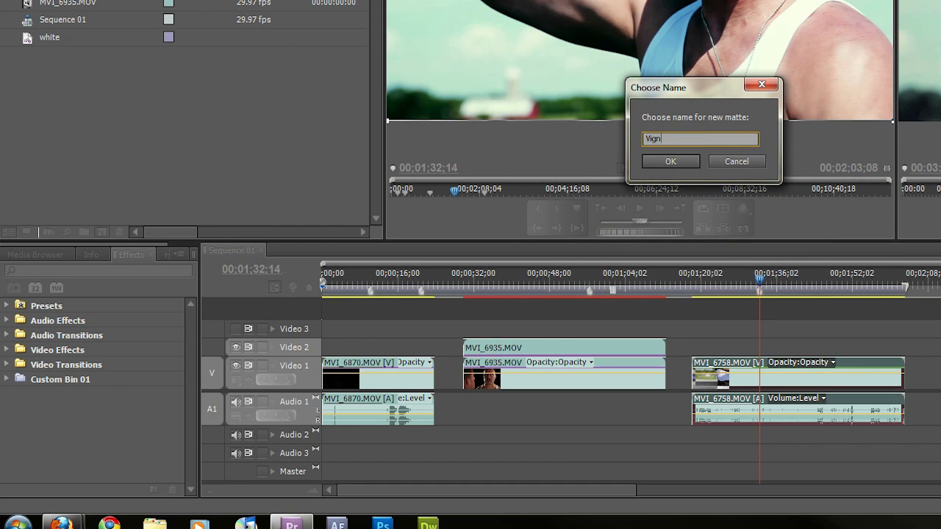
text(ette)
key(Return)
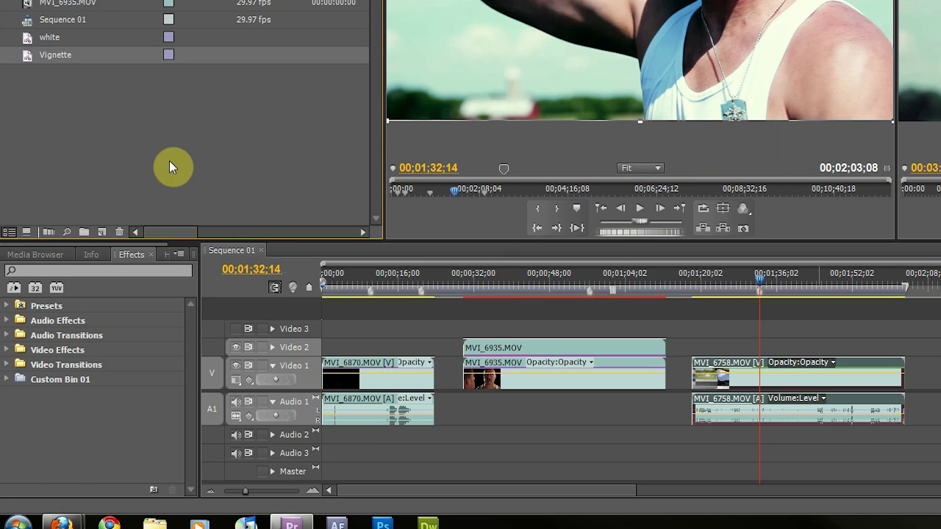
Place the Vignette matte on Video 2 above MVI_6758.MOV and extend it to the clip's end
drag(33, 57, 689, 352)
drag(779, 346, 906, 345)
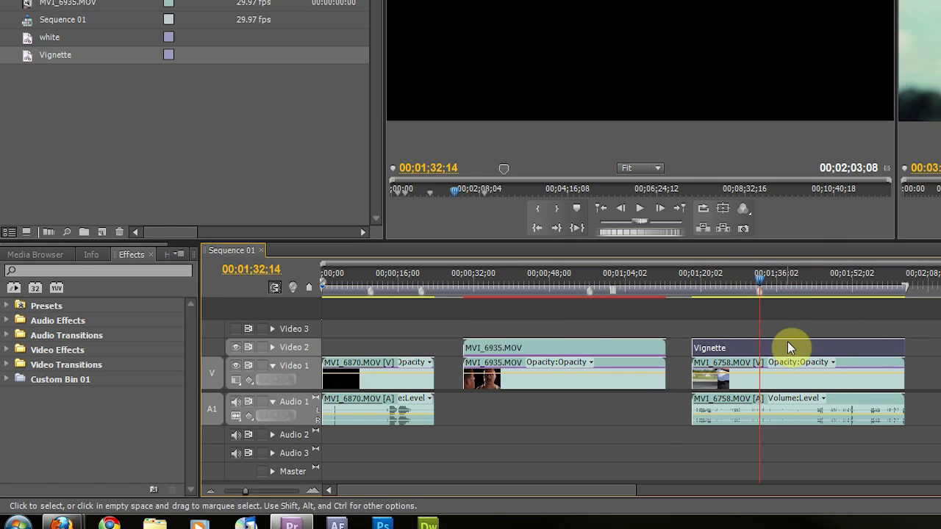
Apply the Circle generate effect to the Vignette clip and expand its settings
click(16, 350)
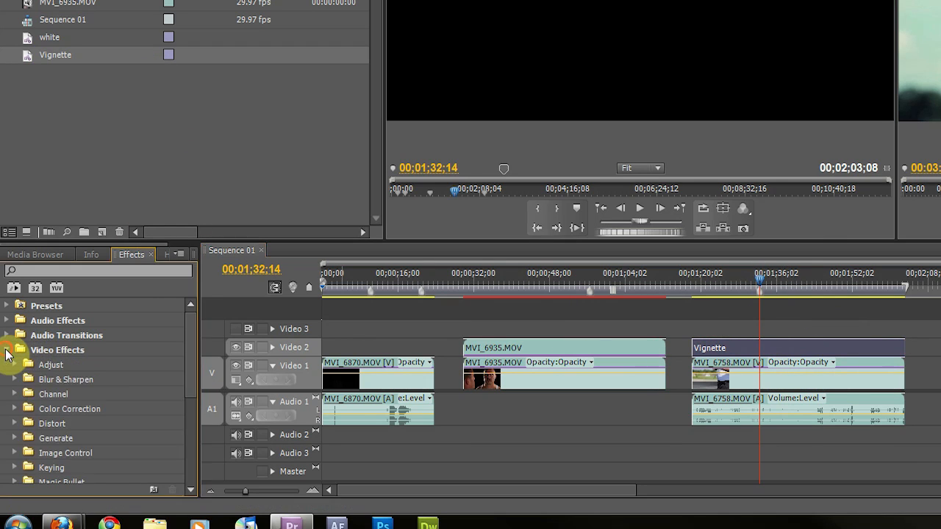
scroll(35, 396, down, 2)
scroll(56, 393, down, 2)
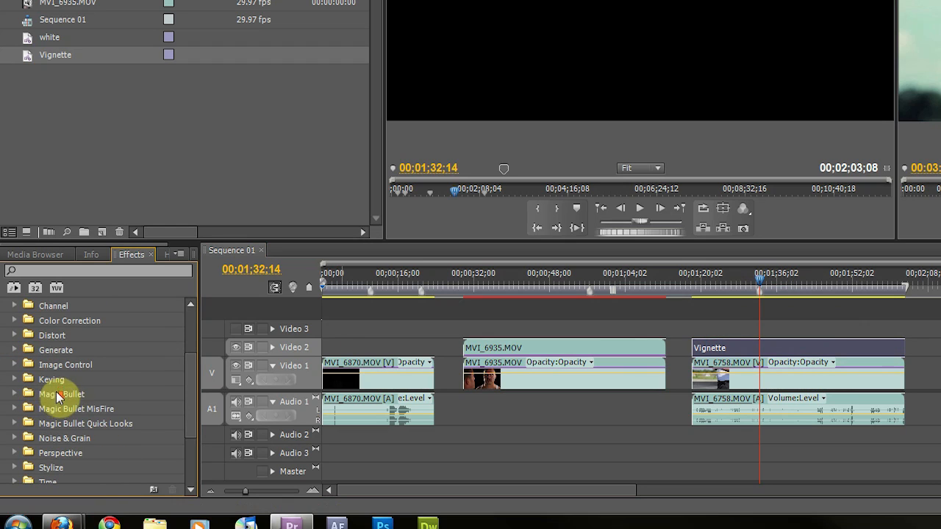
scroll(40, 394, down, 1)
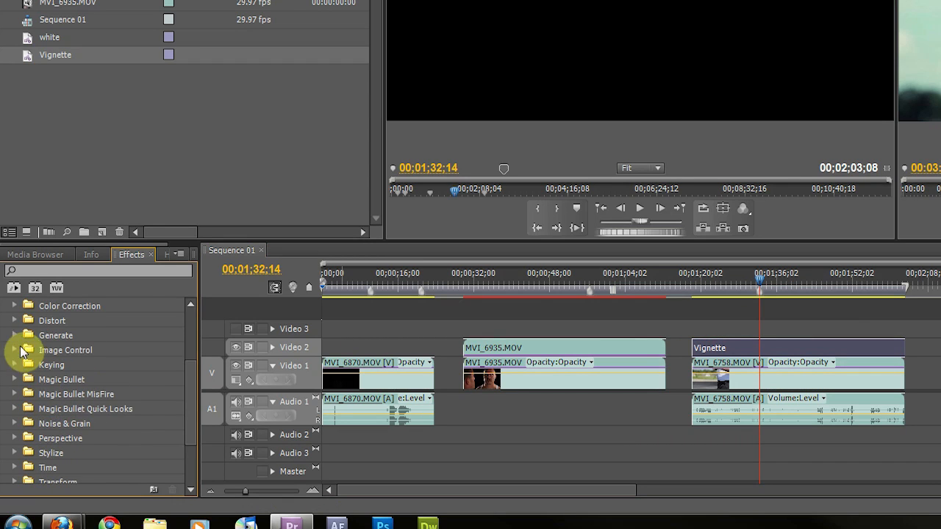
click(15, 335)
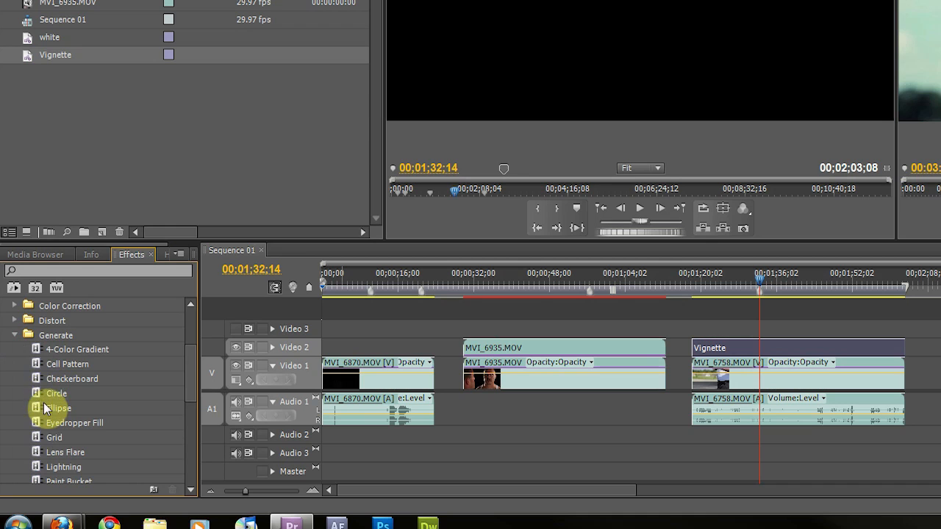
drag(39, 393, 773, 337)
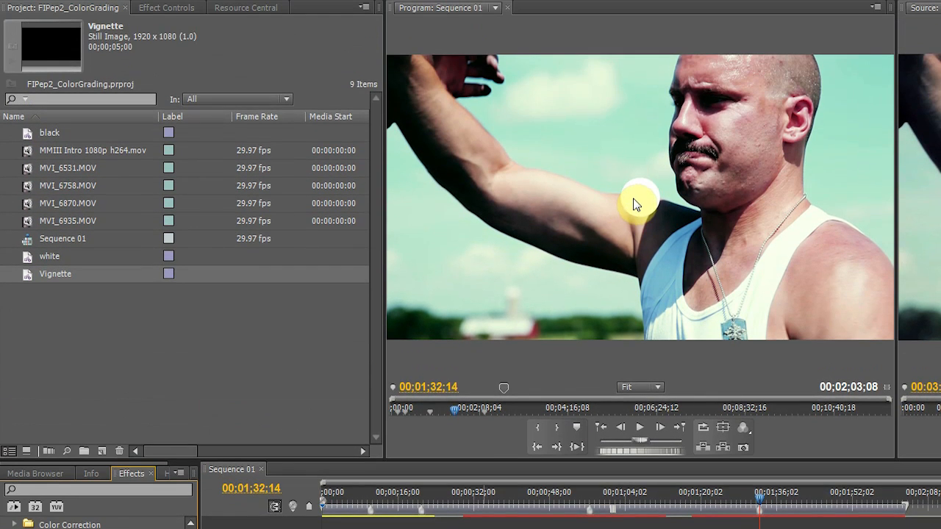
click(169, 9)
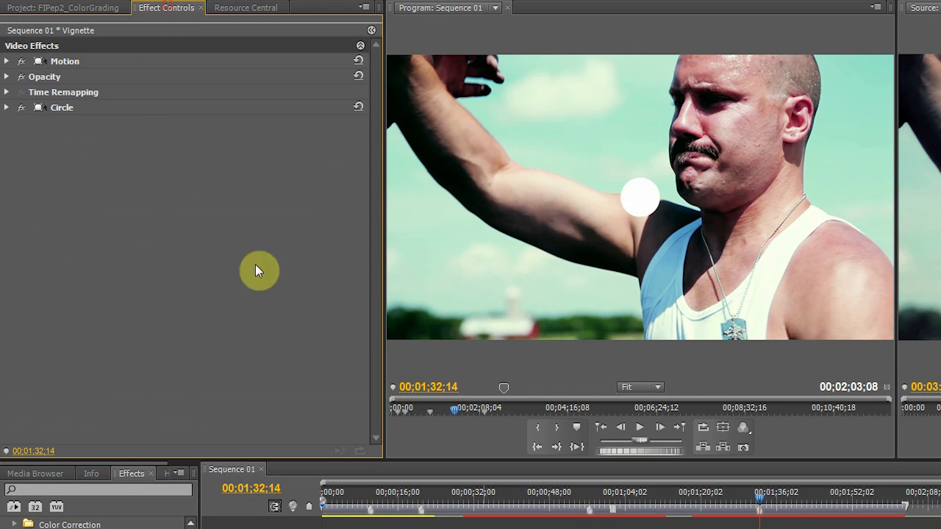
click(8, 109)
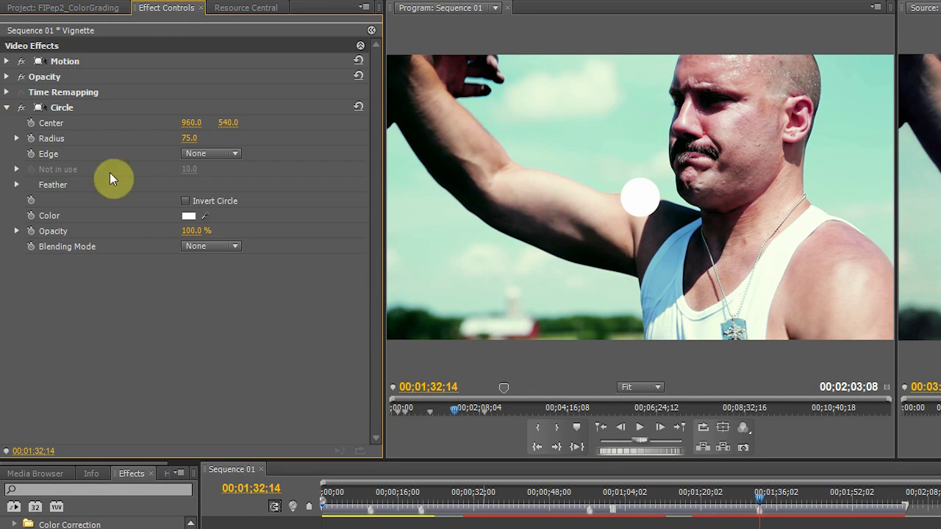
Invert the circle and set its color to black
click(186, 200)
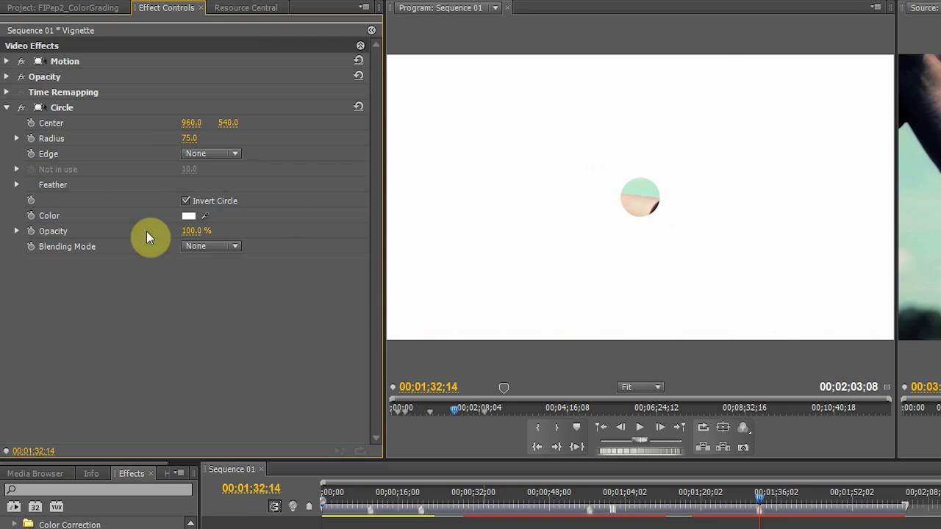
click(186, 215)
drag(571, 294, 510, 269)
click(869, 278)
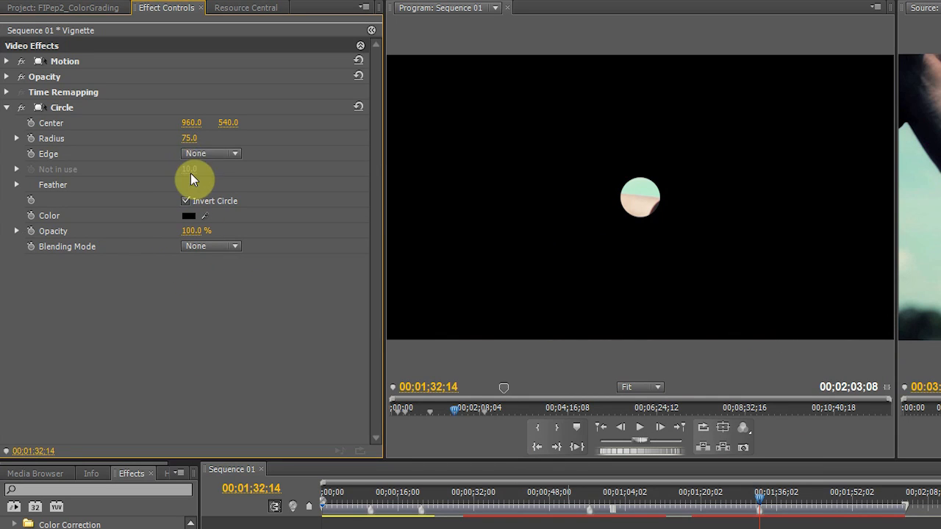
Set the circle's radius to 909.0 and its Feather Outer Edge to 198.0
mouse_move(193, 140)
mouse_down()
mouse_move(380, 140)
mouse_move(199, 141)
mouse_up()
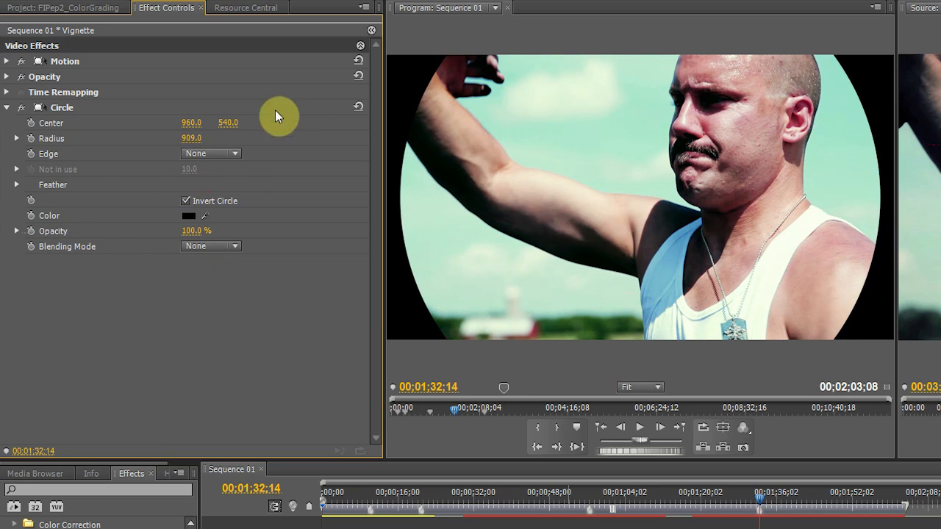
click(16, 184)
drag(196, 200, 342, 200)
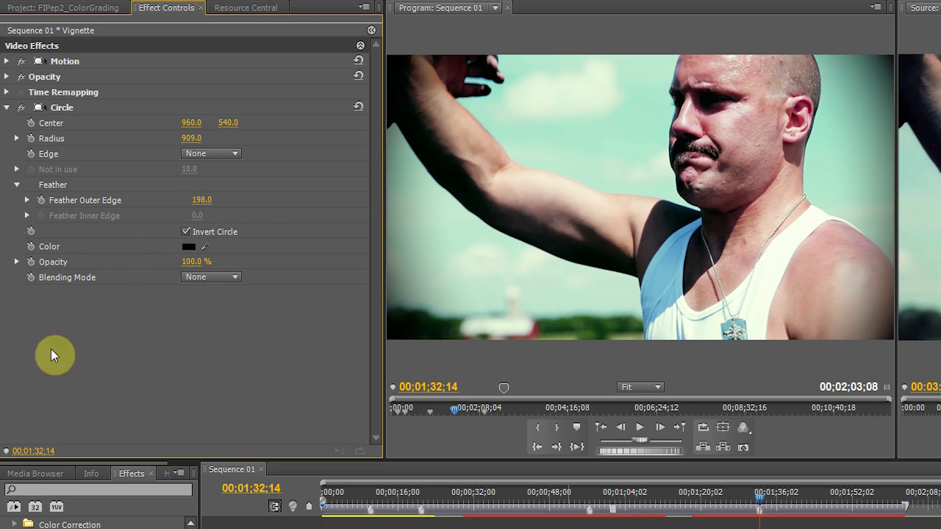
mouse_move(195, 261)
mouse_down()
mouse_move(159, 262)
mouse_move(194, 262)
mouse_up()
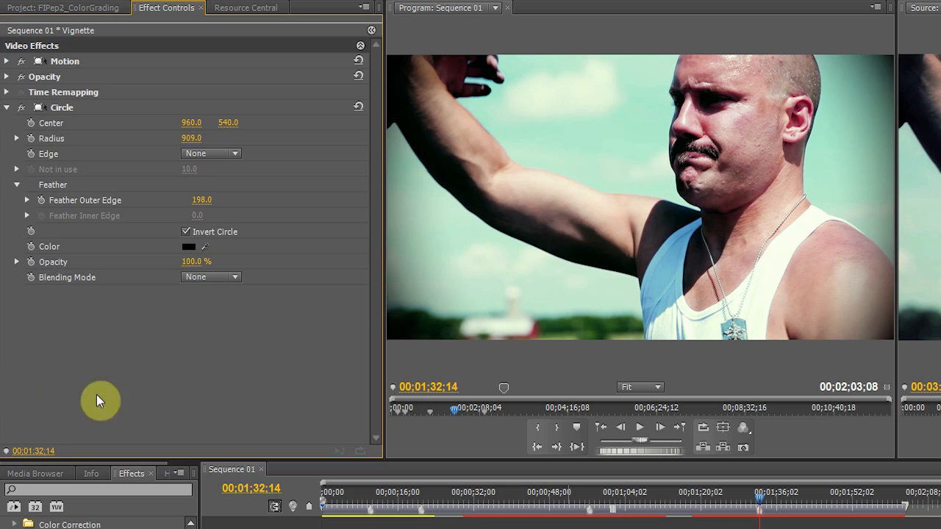
click(229, 276)
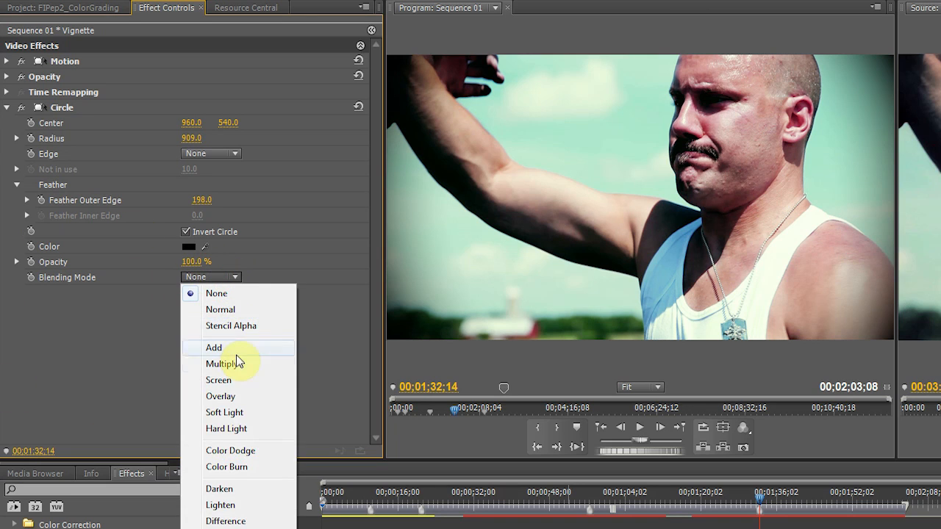
click(237, 346)
click(242, 277)
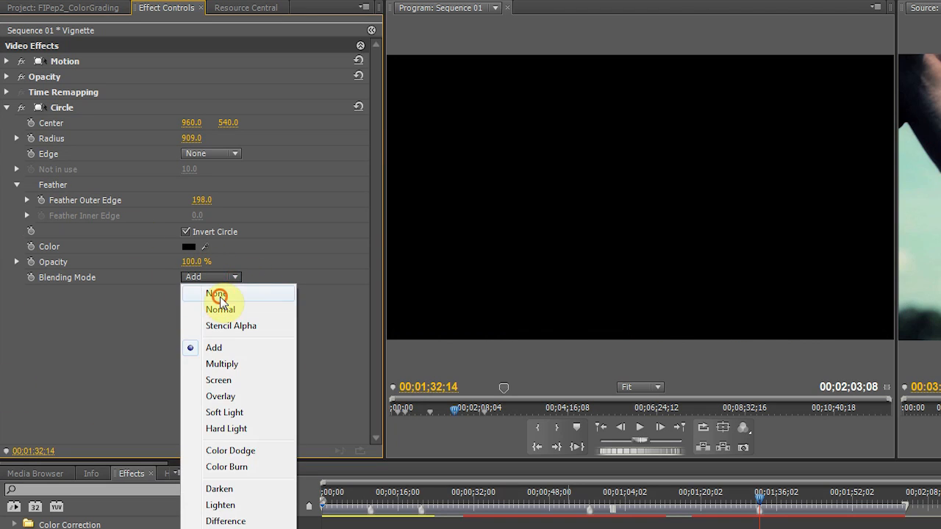
click(215, 293)
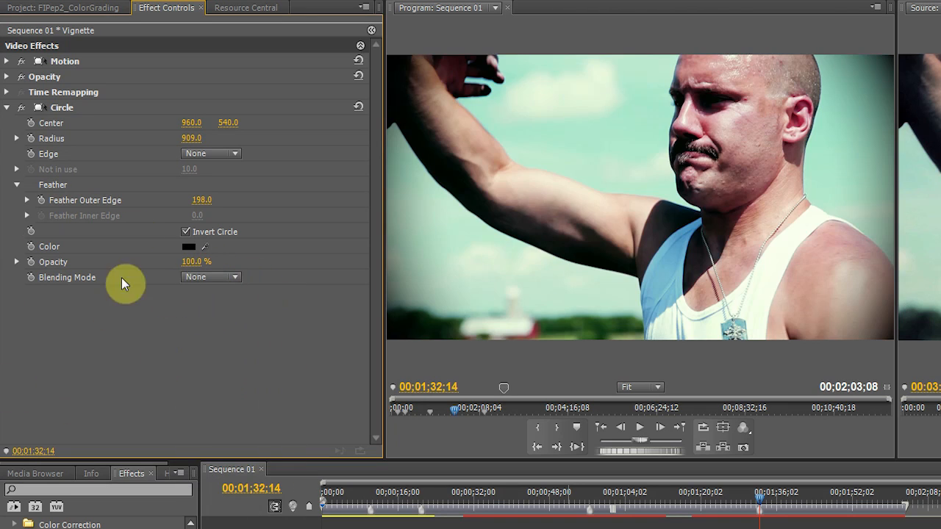
Set the Vignette clip's opacity blend mode to Overlay
click(7, 77)
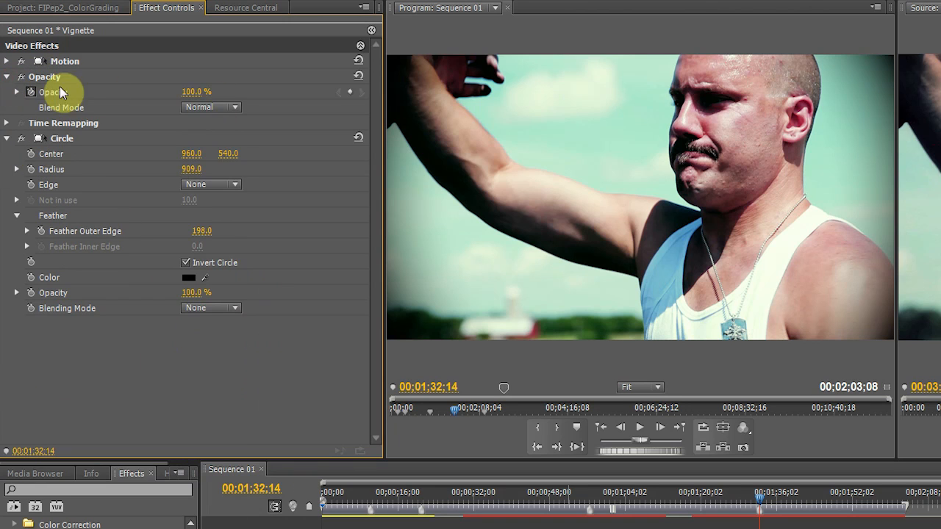
click(231, 107)
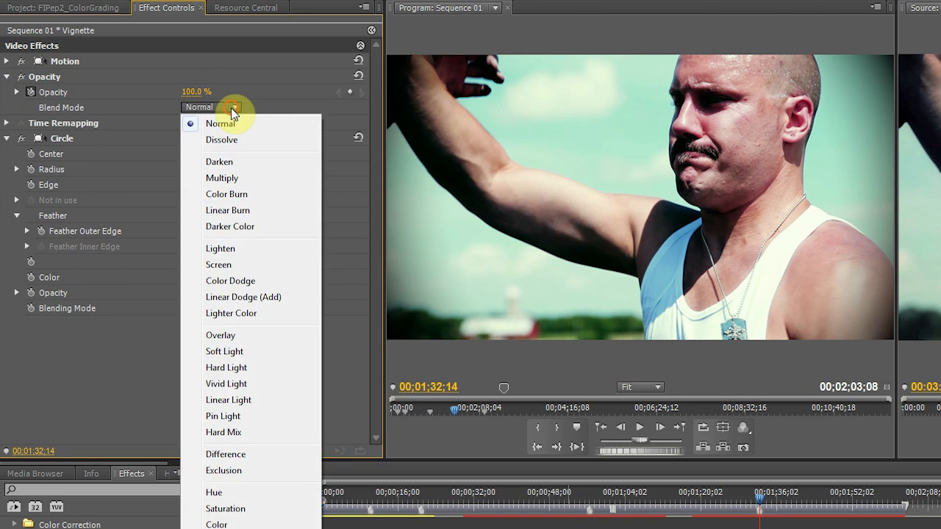
click(245, 339)
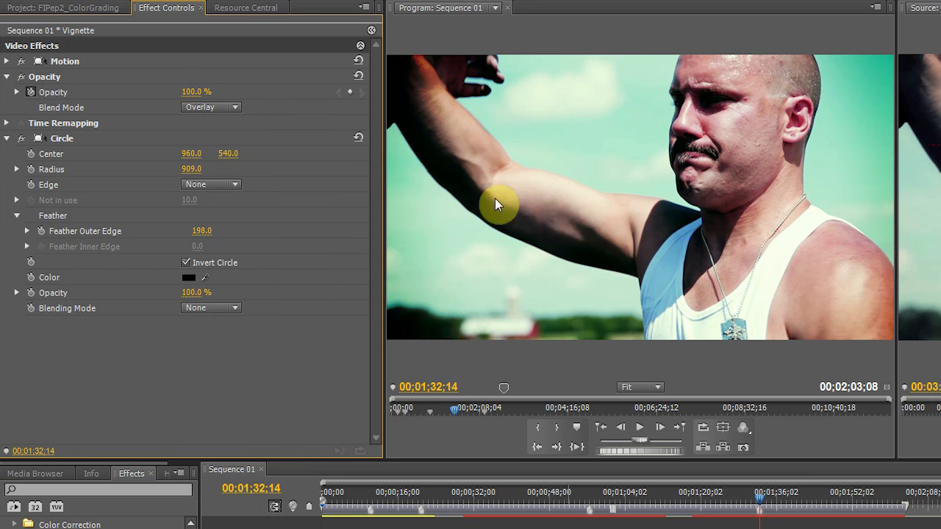
Toggle the vignette layer on and off to compare the graded shot with and without it
click(70, 140)
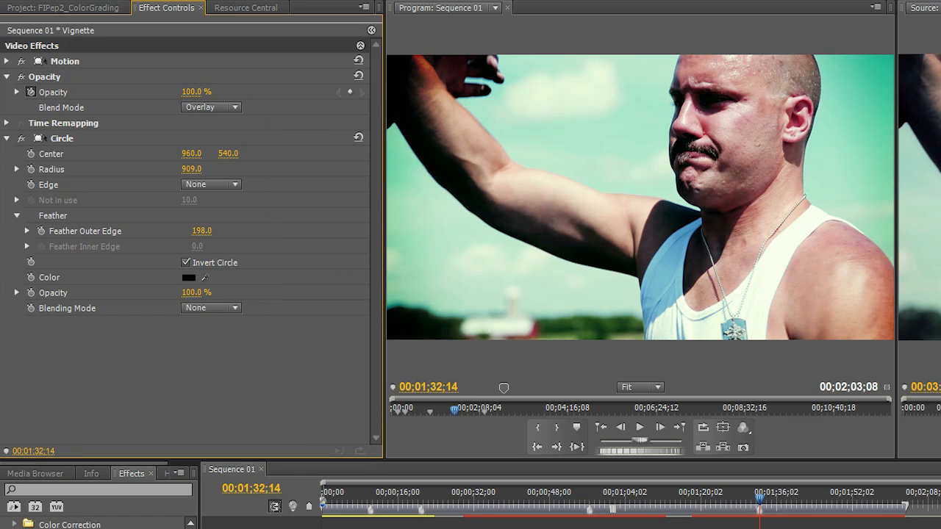
click(210, 528)
click(209, 528)
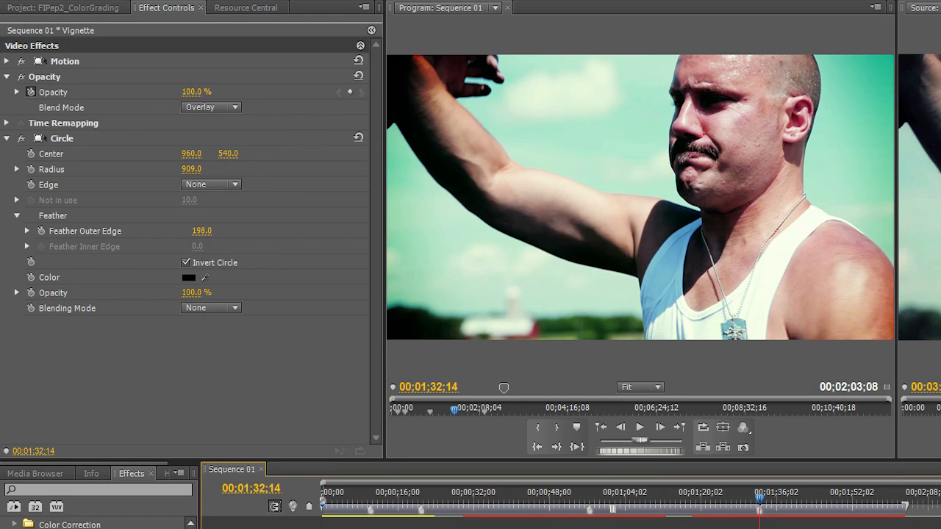
click(209, 528)
click(210, 528)
click(209, 528)
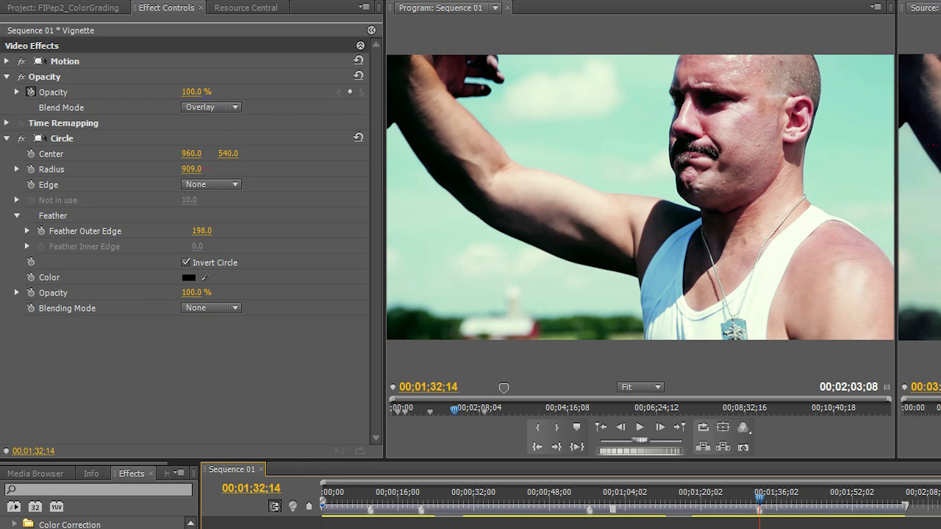
click(209, 528)
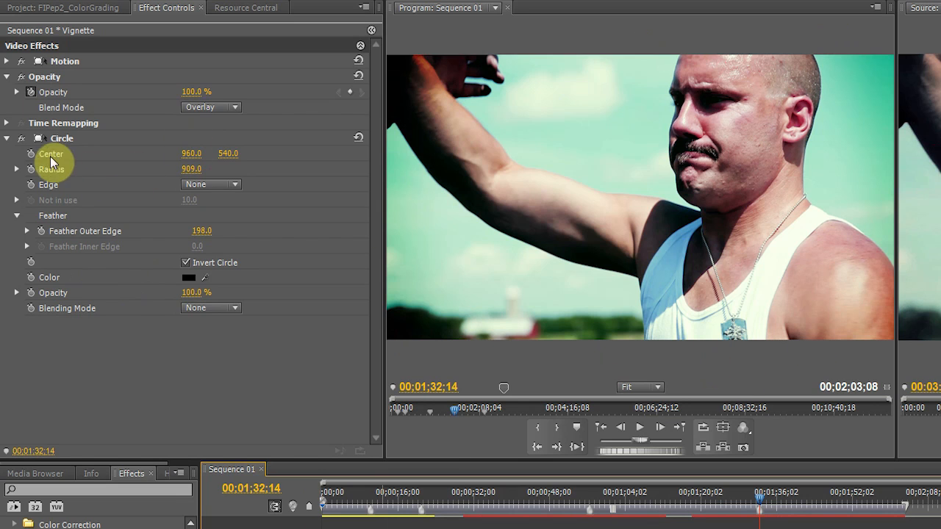
Fine-tune the vignette clip's opacity, the circle's outer feather and its radius
click(191, 91)
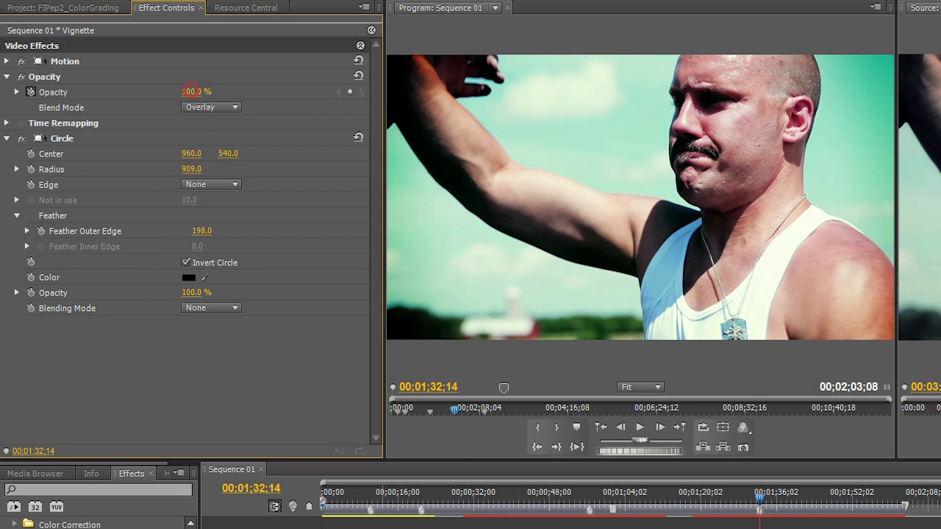
mouse_move(191, 91)
mouse_down()
mouse_move(126, 91)
mouse_move(193, 92)
mouse_up()
mouse_move(198, 236)
mouse_down()
mouse_move(157, 236)
mouse_move(198, 229)
mouse_up()
drag(194, 172, 236, 172)
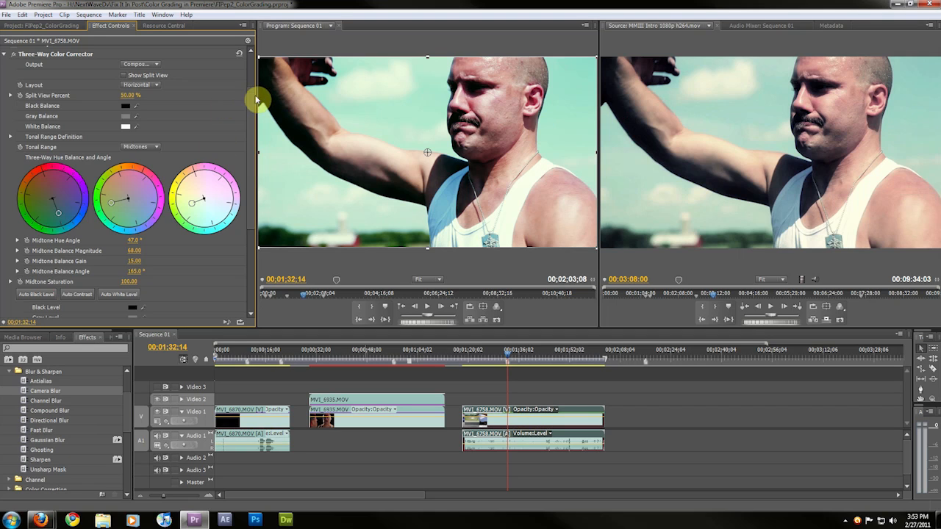
Review the Three-Way Color Corrector settings on the MVI_6758.MOV clip
drag(252, 104, 257, 60)
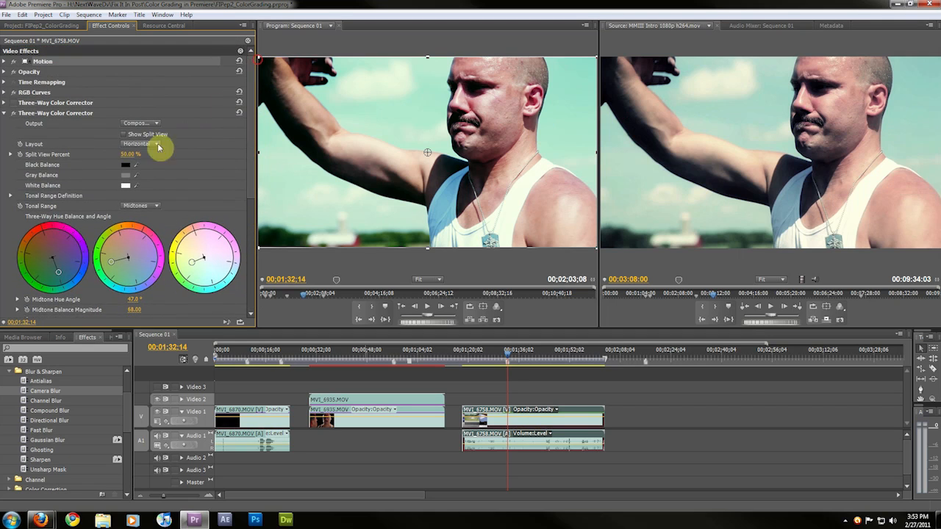